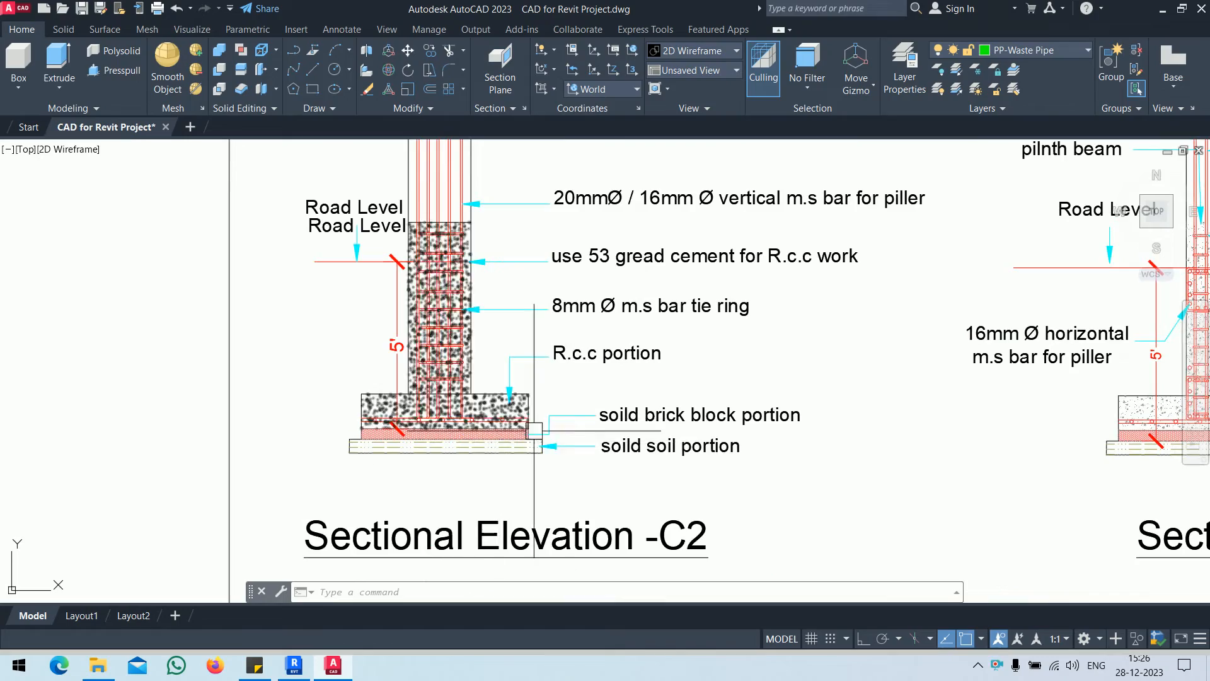
Examine the C2 and C1 footing sectional elevations for the footing layers and the base and taper height dimensions
{"action": "middle_click_drag", "start_coordinate": [672, 365], "coordinate": [669, 516]}
{"action": "scroll", "coordinate": [612, 398], "scroll_direction": "up", "scroll_amount": 6}
{"action": "middle_click_drag", "start_coordinate": [592, 367], "coordinate": [664, 448]}
{"action": "scroll", "coordinate": [624, 441], "scroll_direction": "down", "scroll_amount": 2}
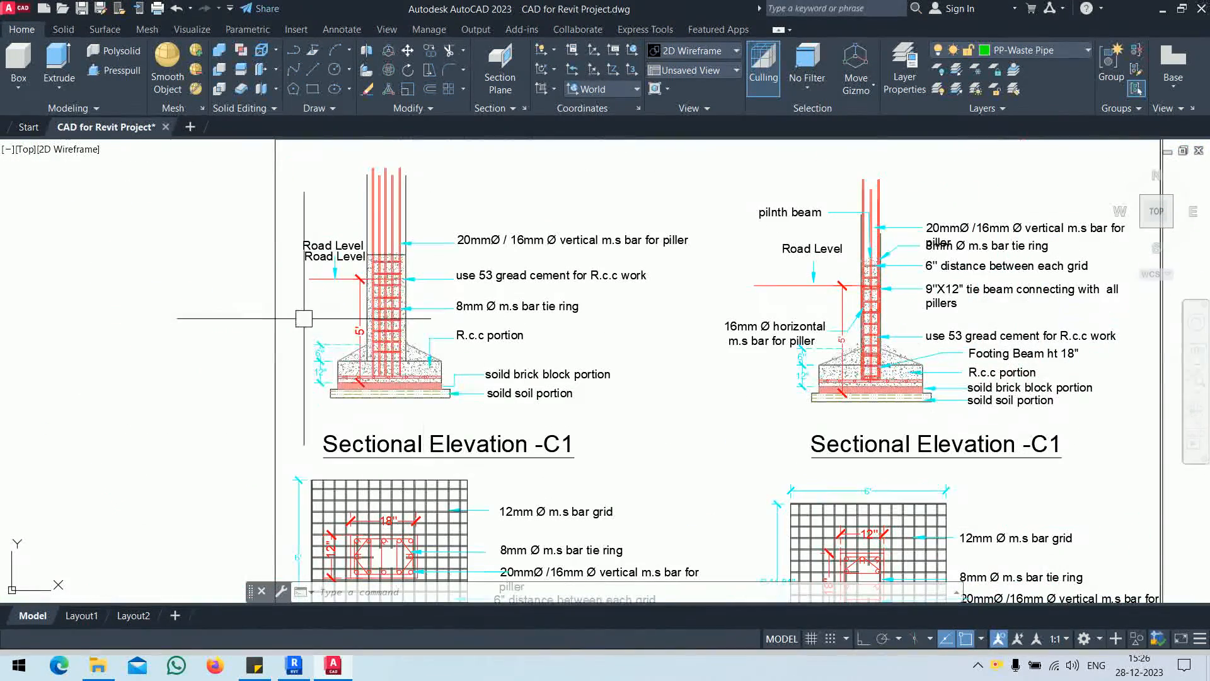
{"action": "scroll", "coordinate": [346, 351], "scroll_direction": "up", "scroll_amount": 4}
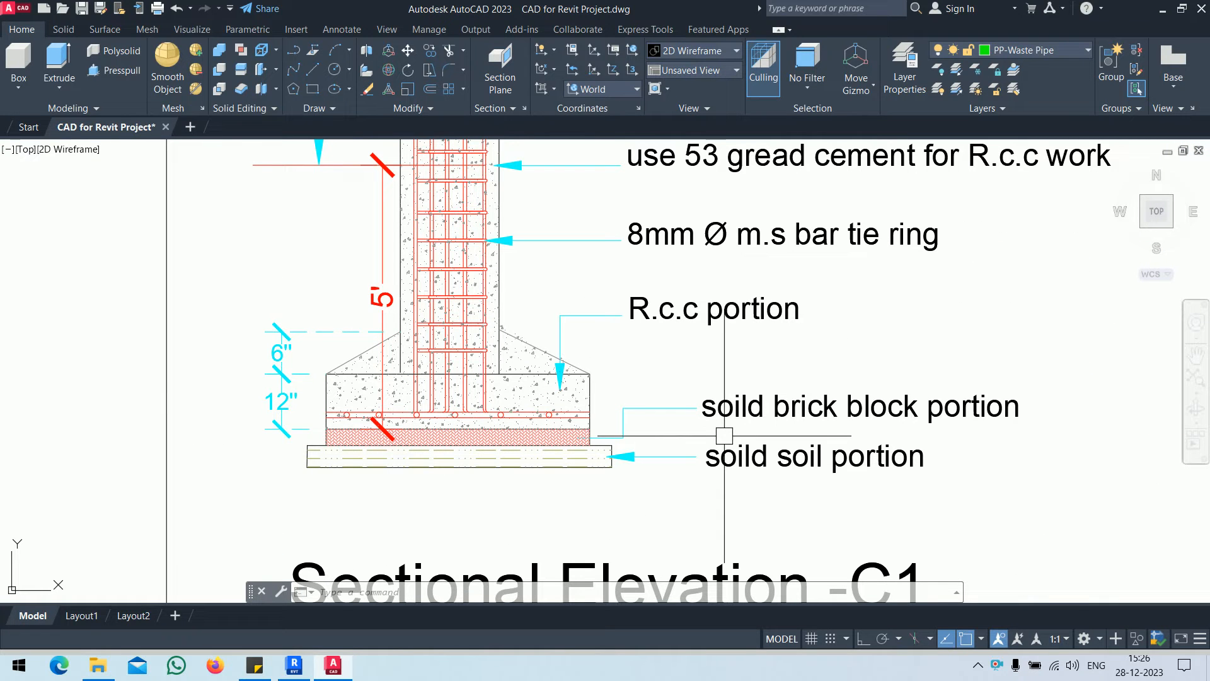
{"action": "scroll", "coordinate": [728, 441], "scroll_direction": "down", "scroll_amount": 5}
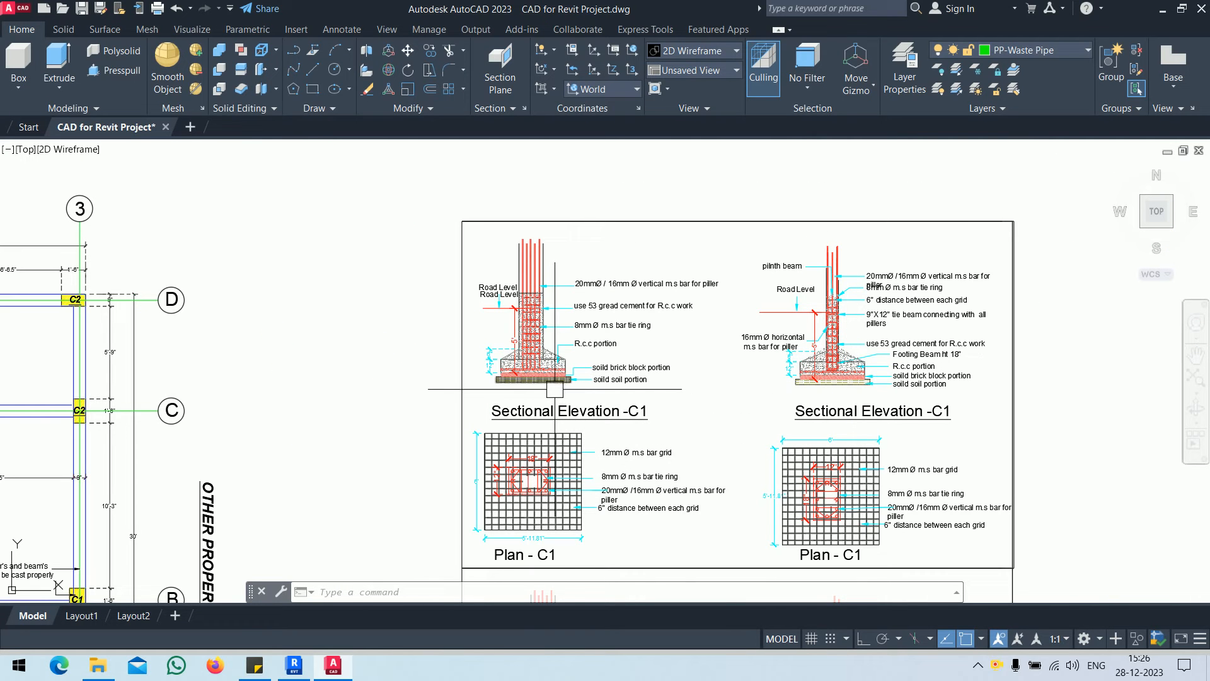
{"action": "scroll", "coordinate": [555, 389], "scroll_direction": "up", "scroll_amount": 7}
{"action": "middle_click_drag", "start_coordinate": [745, 355], "coordinate": [757, 406]}
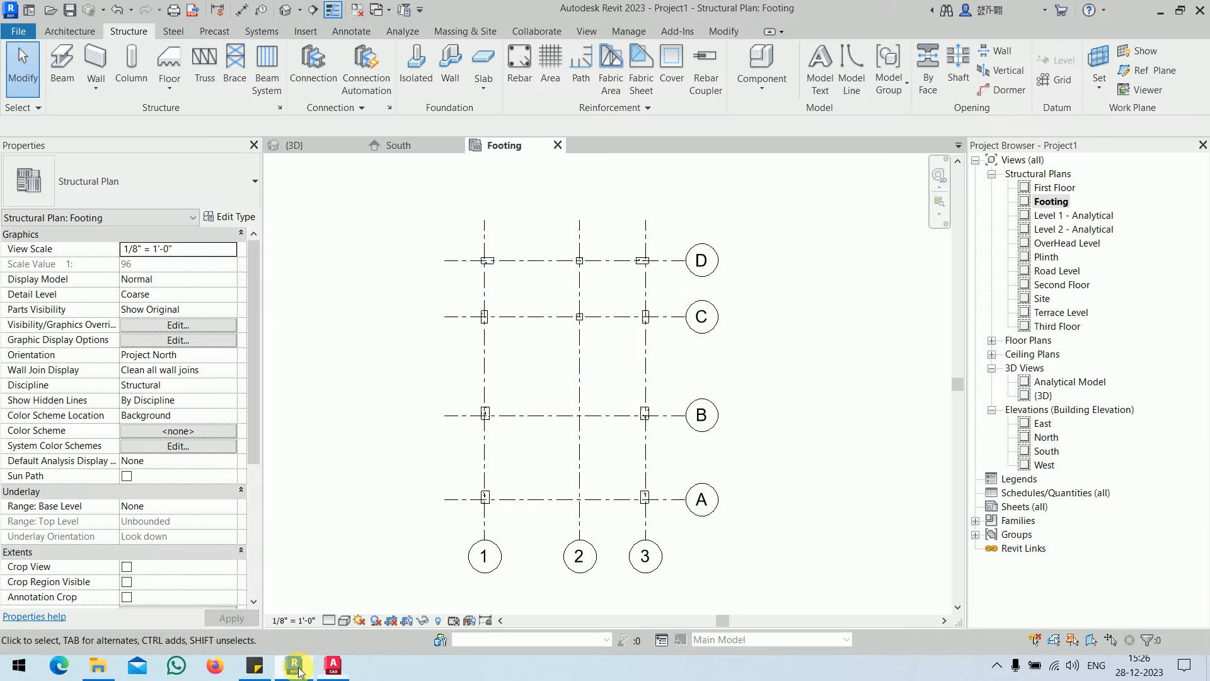
Switch to Revit and create a new family from the Structural Foundation template in the English-Imperial folder
{"action": "left_click", "coordinate": [294, 665]}
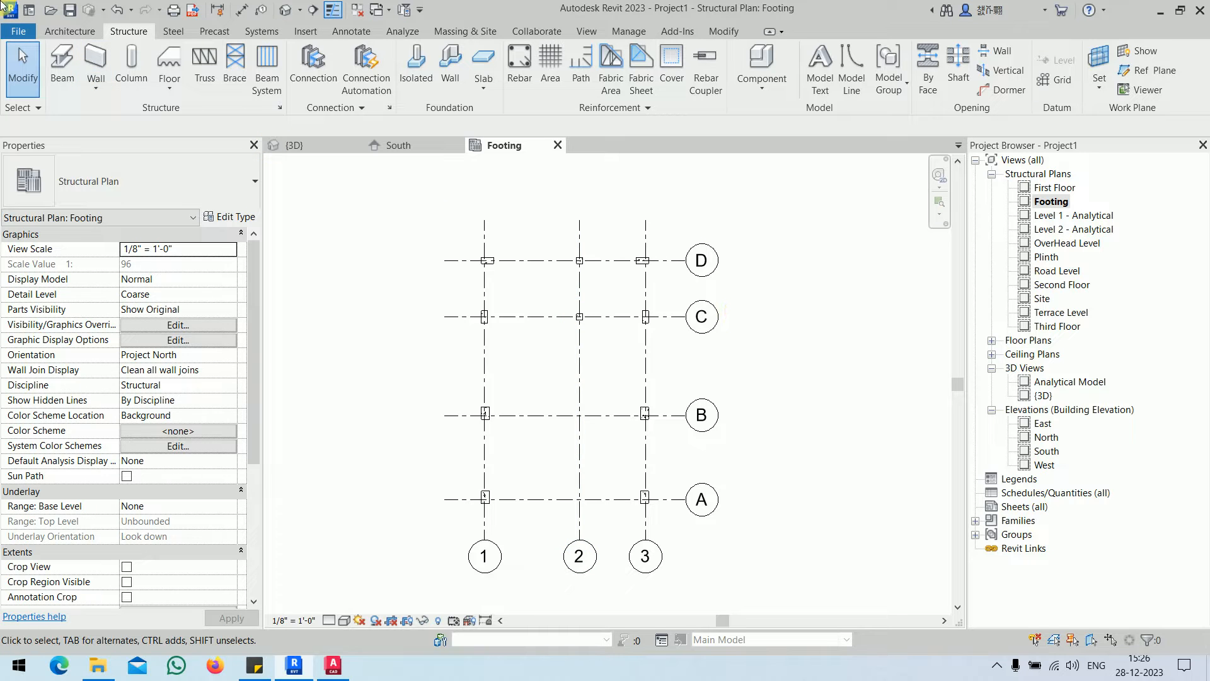
{"action": "left_click", "coordinate": [18, 32]}
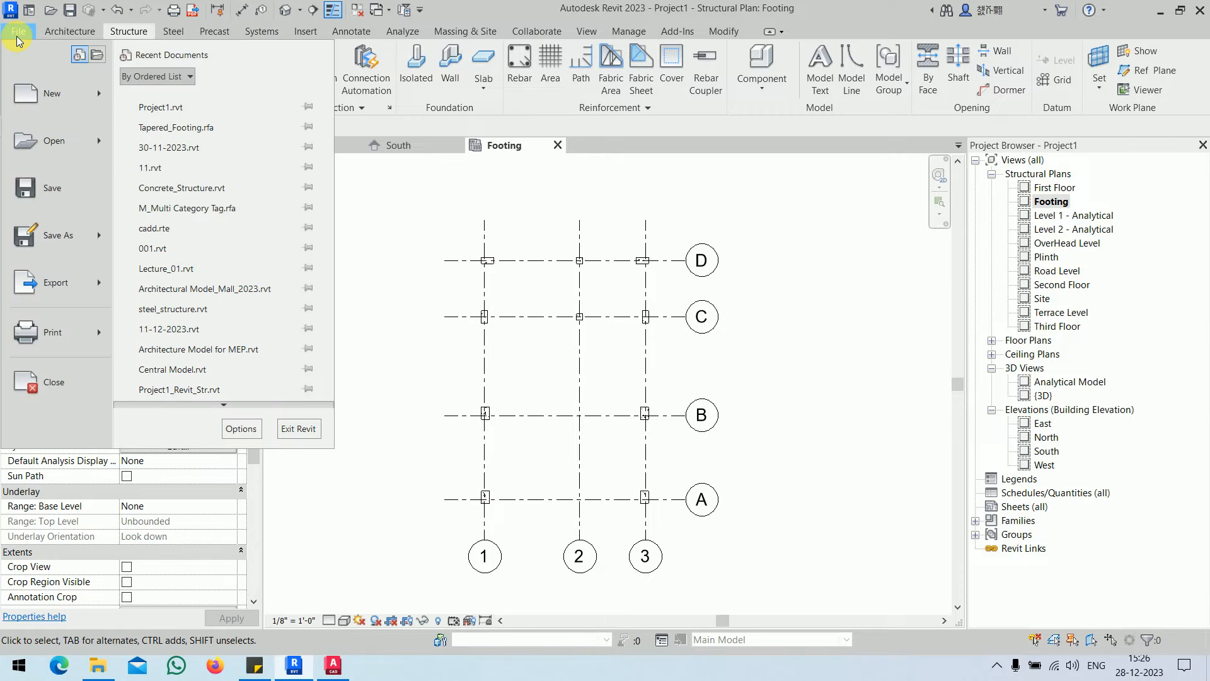
{"action": "mouse_move", "coordinate": [53, 92]}
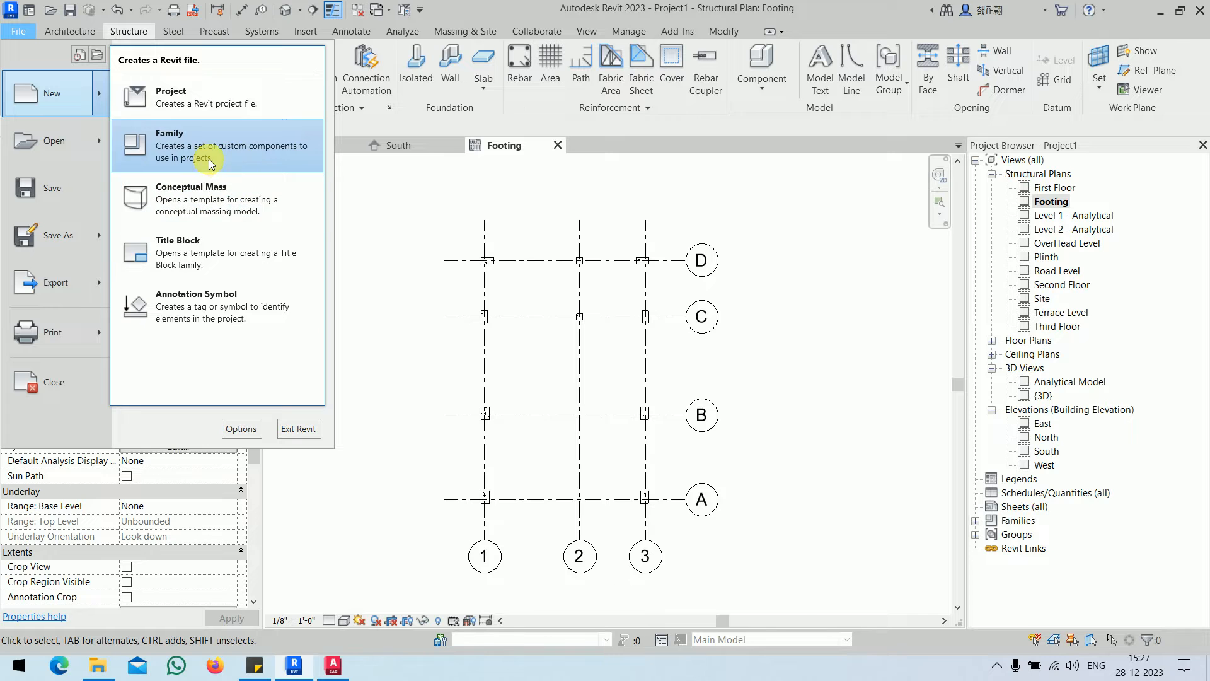
{"action": "key", "text": "Escape"}
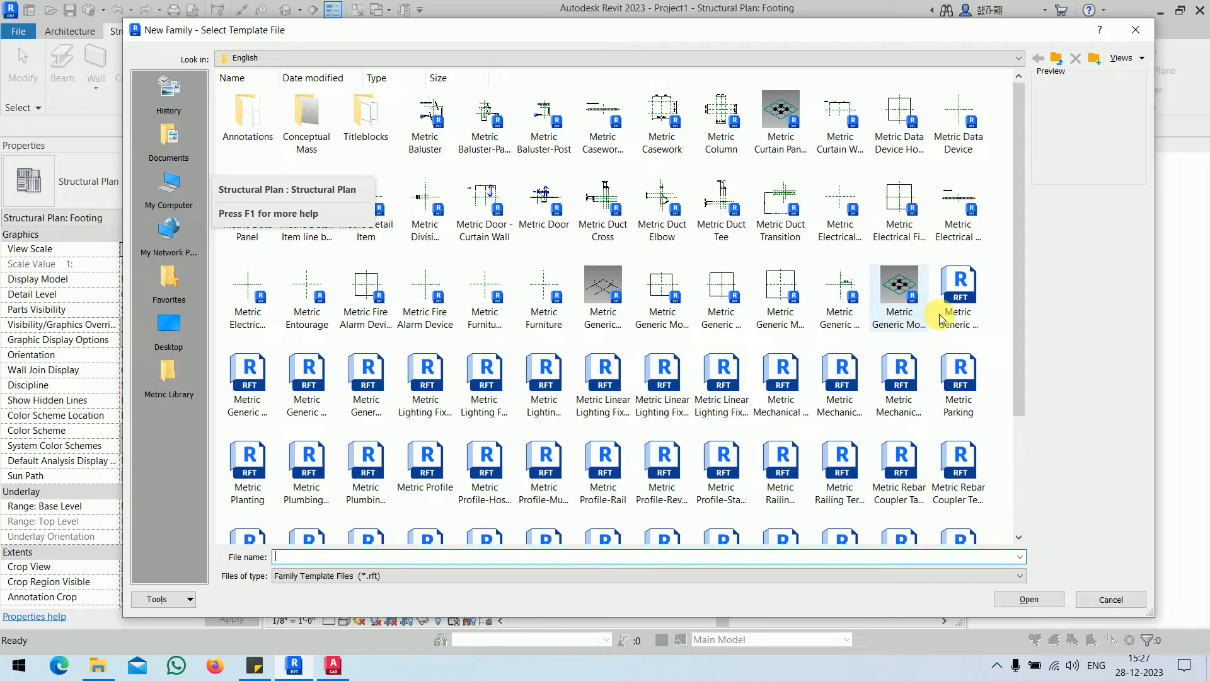
{"action": "left_click", "coordinate": [1057, 58]}
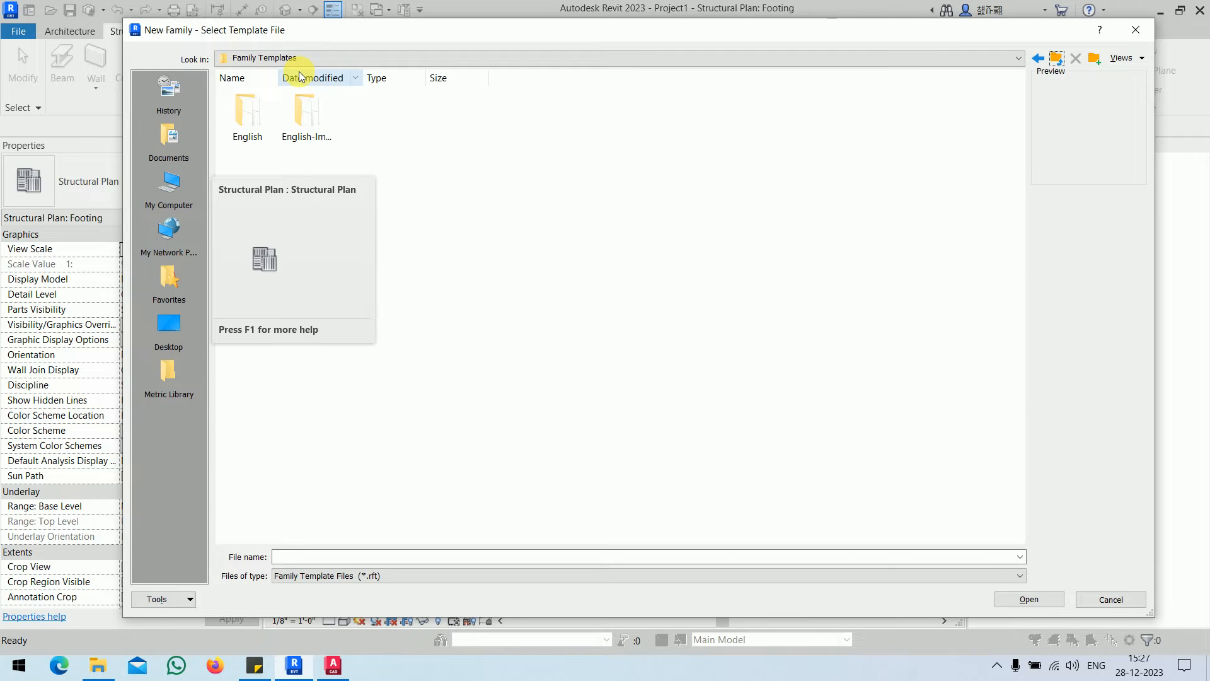
{"action": "double_click", "coordinate": [299, 141]}
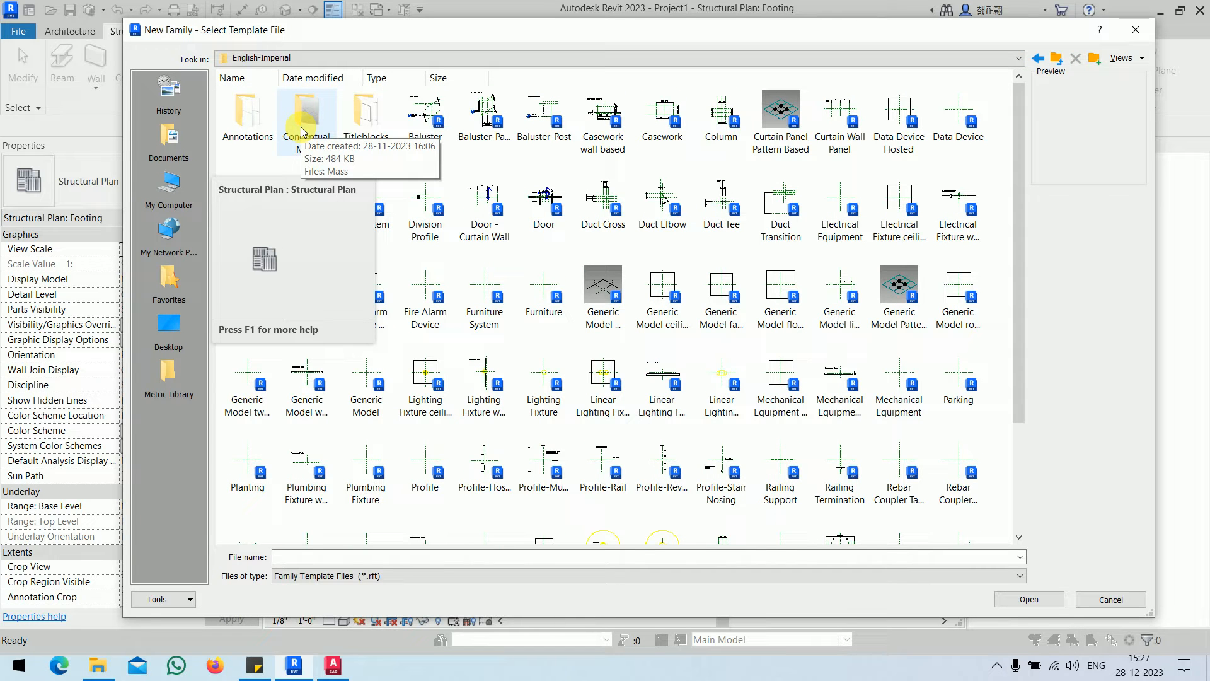
{"action": "left_click_drag", "start_coordinate": [1016, 164], "coordinate": [1016, 287]}
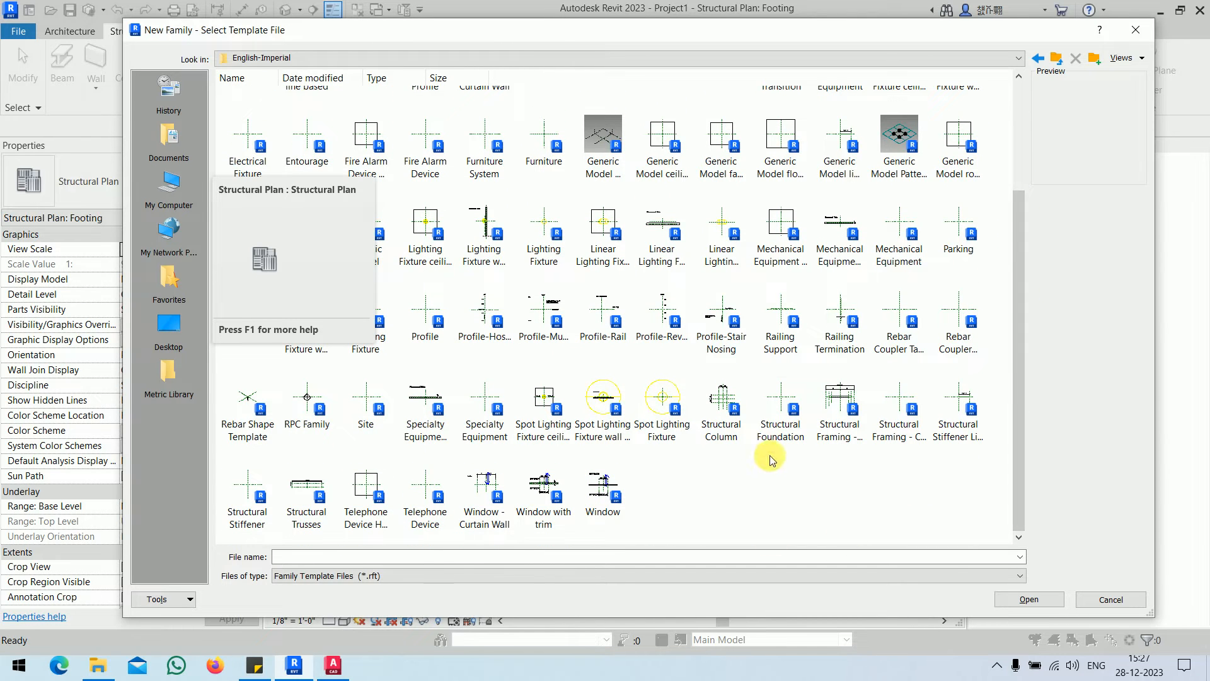
{"action": "left_click", "coordinate": [781, 413]}
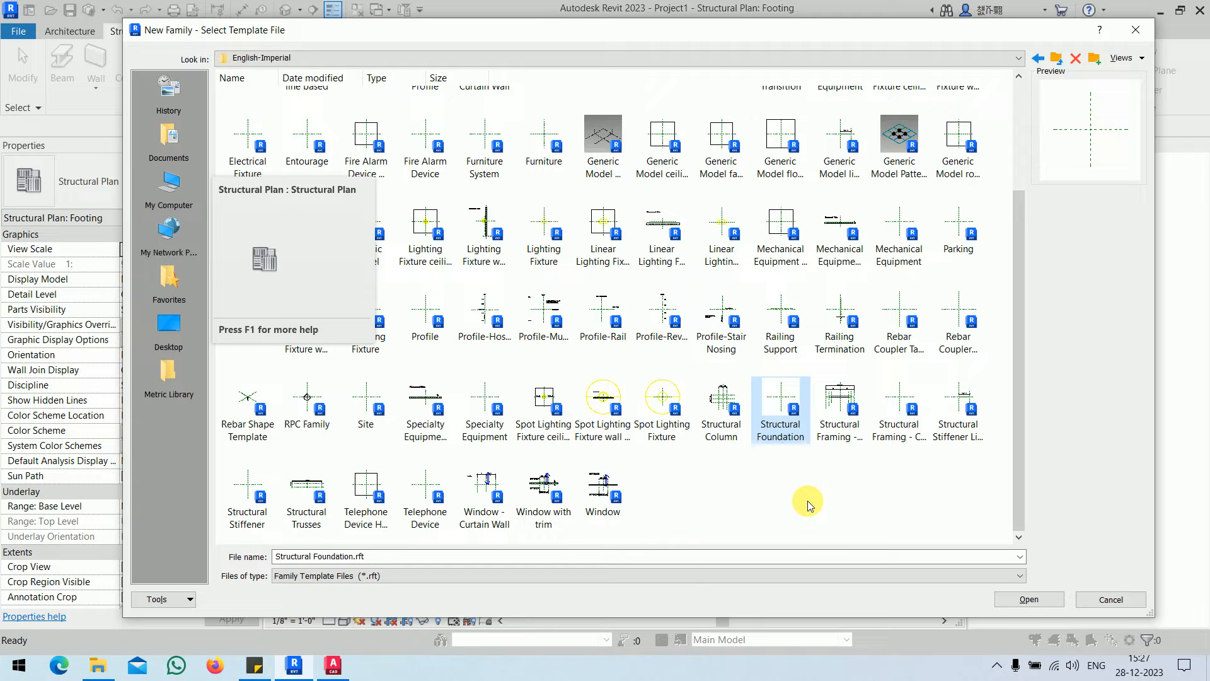
{"action": "left_click", "coordinate": [1049, 604]}
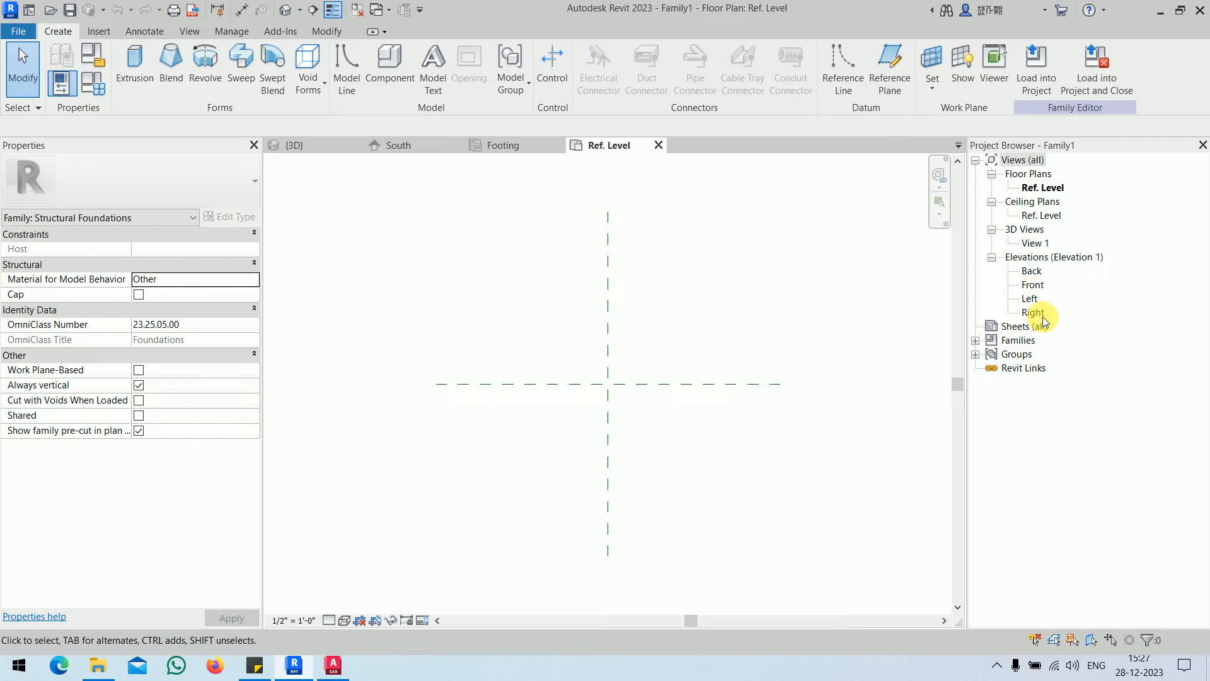
In the Front elevation, draw two horizontal reference planes above Ref. Level, spaced about 1'-3" and 1'-4" going upward
{"action": "double_click", "coordinate": [1037, 286]}
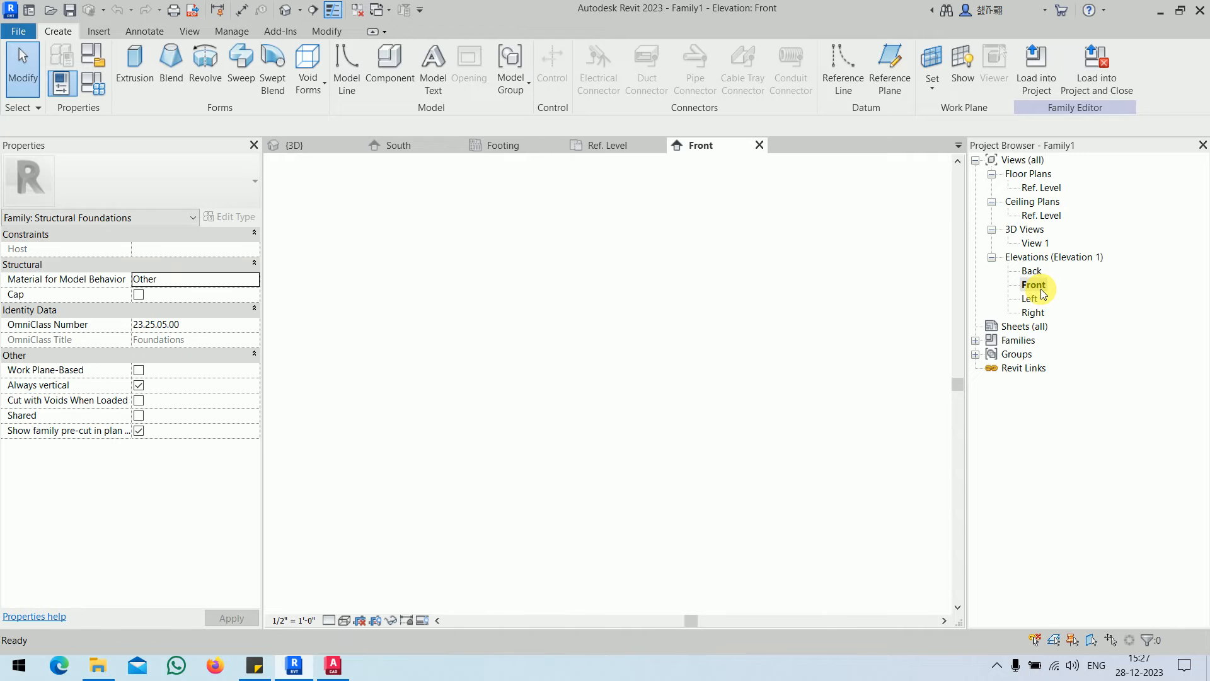
{"action": "middle_click_drag", "start_coordinate": [677, 427], "coordinate": [685, 327]}
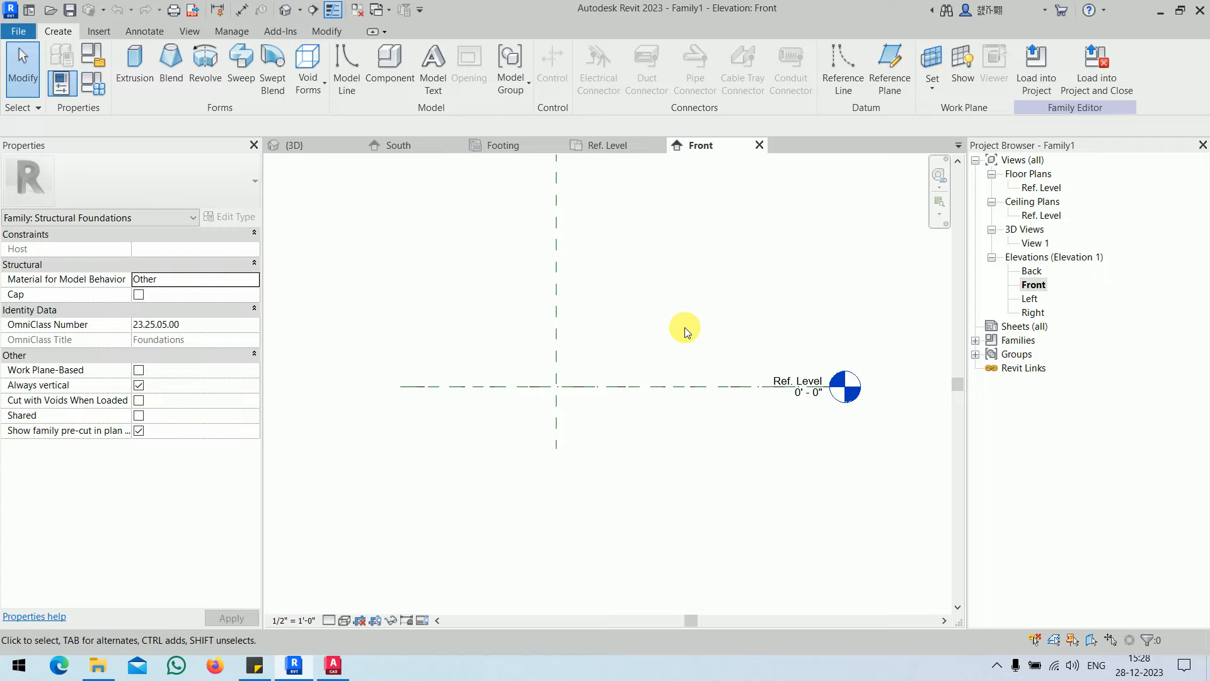
{"action": "left_click", "coordinate": [899, 86]}
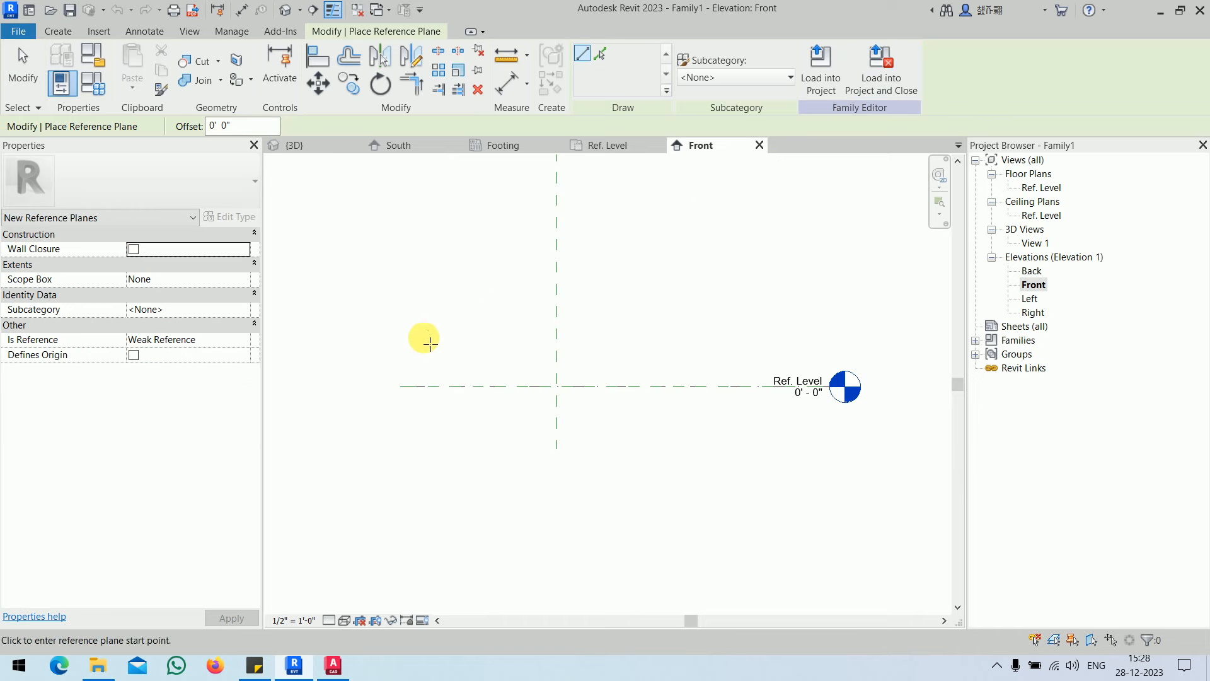
{"action": "left_click", "coordinate": [402, 349]}
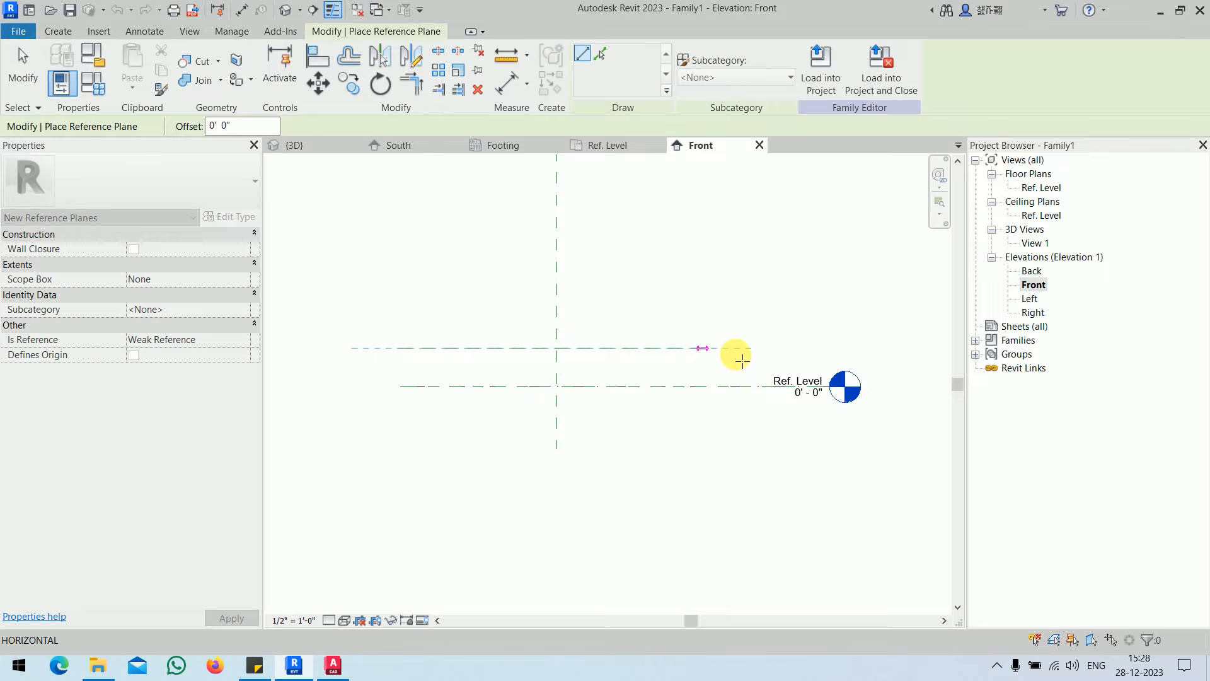
{"action": "left_click", "coordinate": [761, 349]}
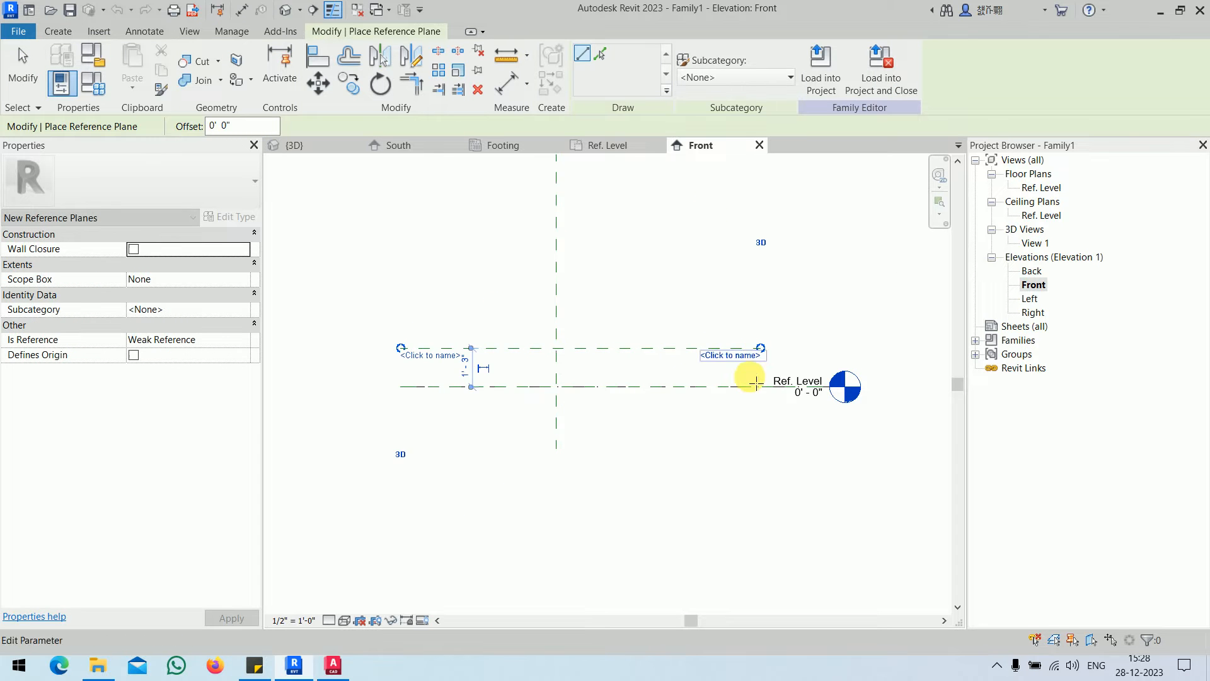
{"action": "left_click", "coordinate": [407, 307]}
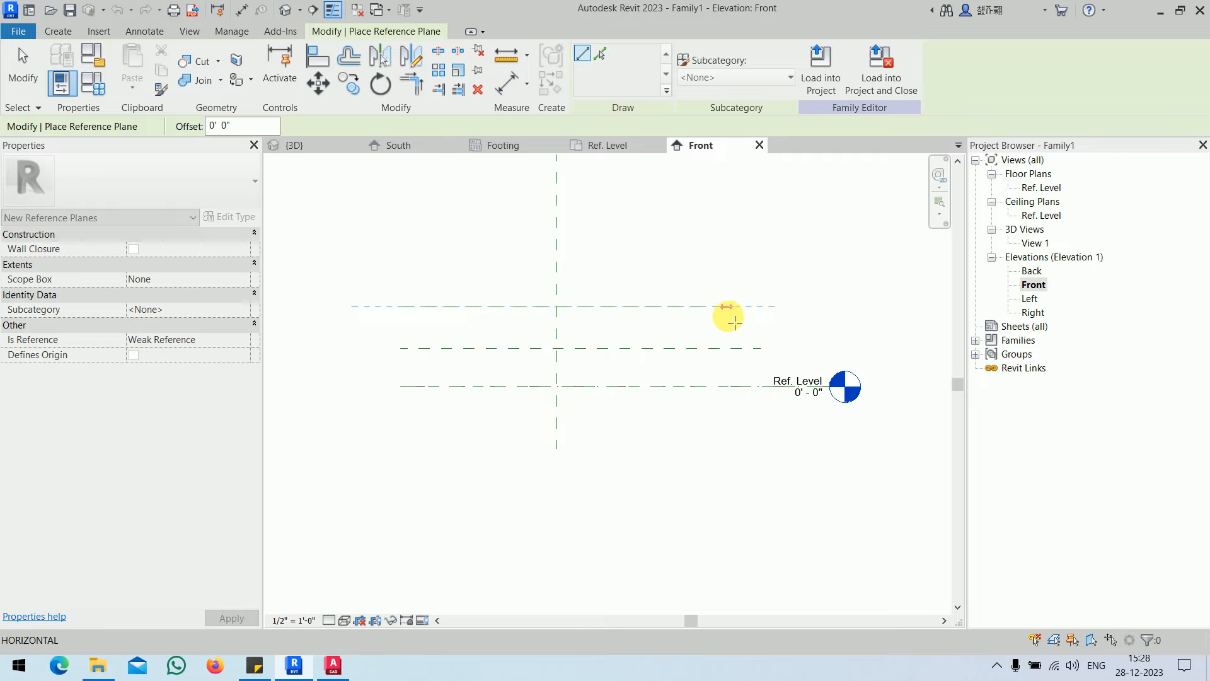
{"action": "left_click", "coordinate": [762, 316]}
{"action": "key", "text": "Escape"}
{"action": "key", "text": "Escape"}
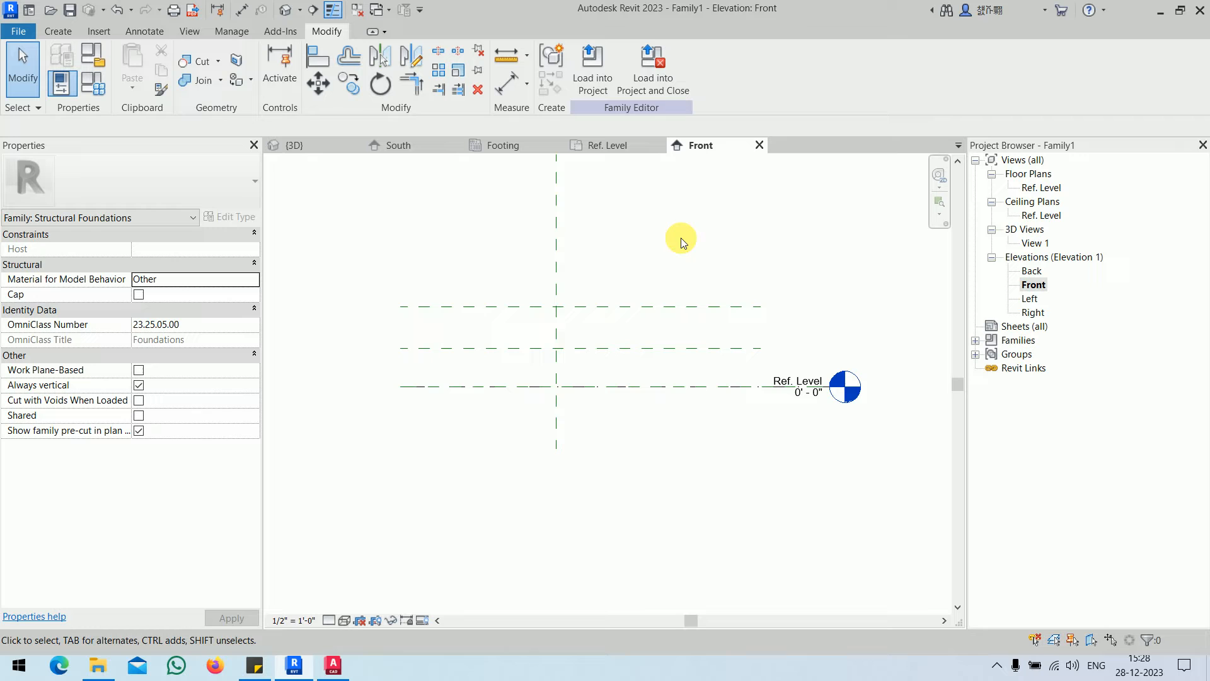
Add aligned dimensions from Ref. Level to the lower reference plane and between the lower and upper reference planes
{"action": "key", "text": "d"}
{"action": "key", "text": "i"}
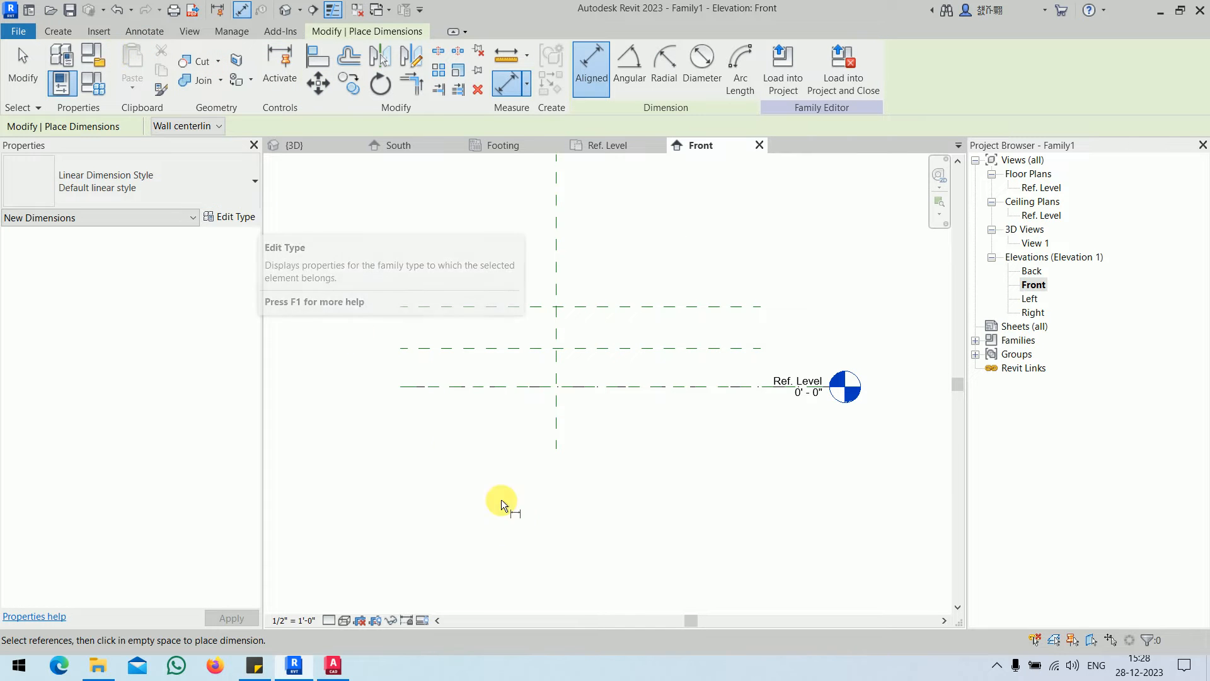
{"action": "left_click", "coordinate": [428, 386]}
{"action": "left_click", "coordinate": [428, 351]}
{"action": "left_click", "coordinate": [359, 346]}
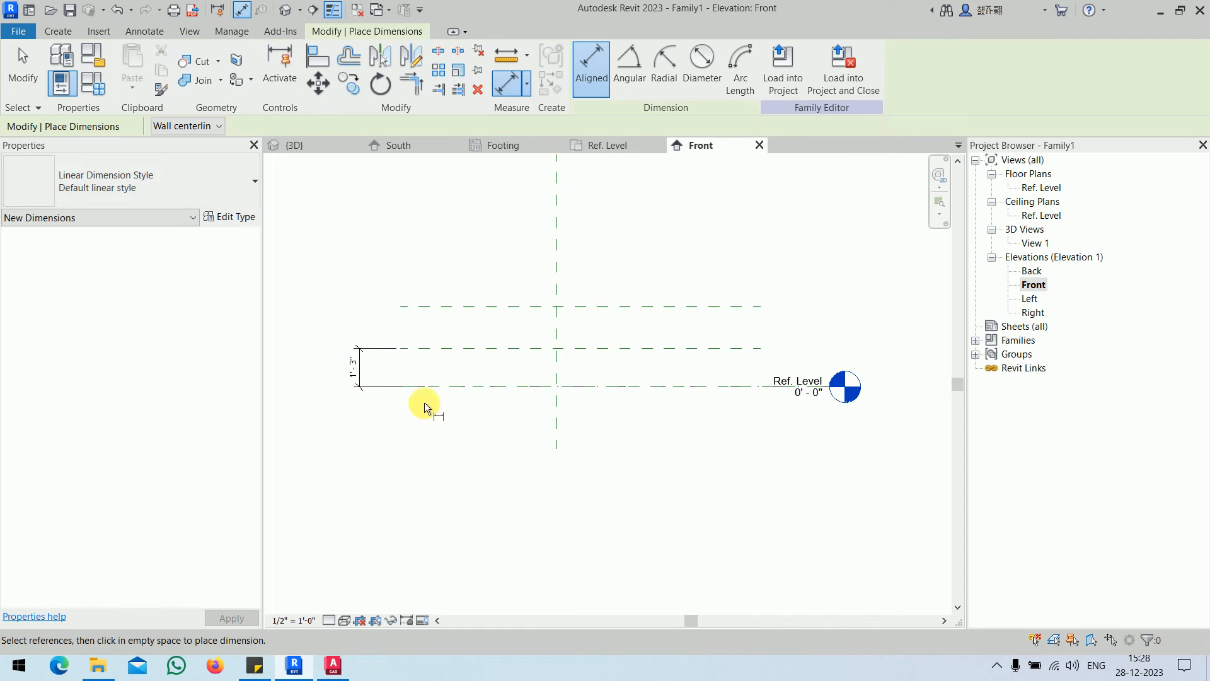
{"action": "left_click", "coordinate": [443, 350]}
{"action": "left_click", "coordinate": [443, 307]}
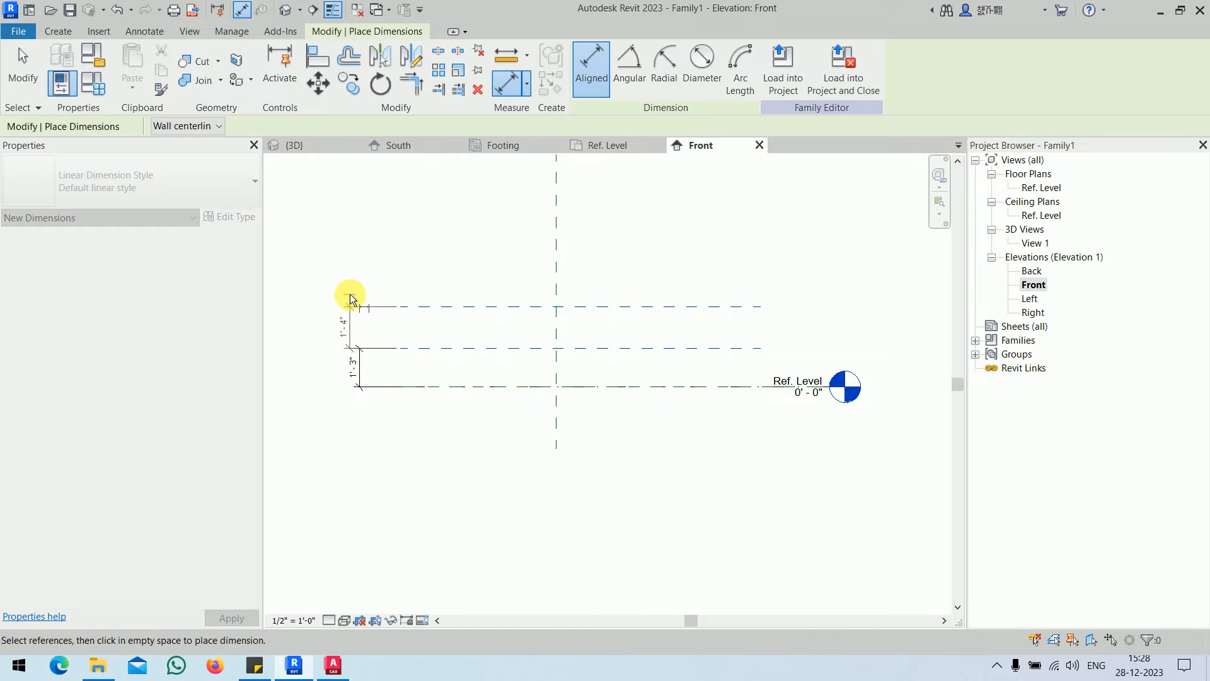
{"action": "left_click", "coordinate": [362, 298]}
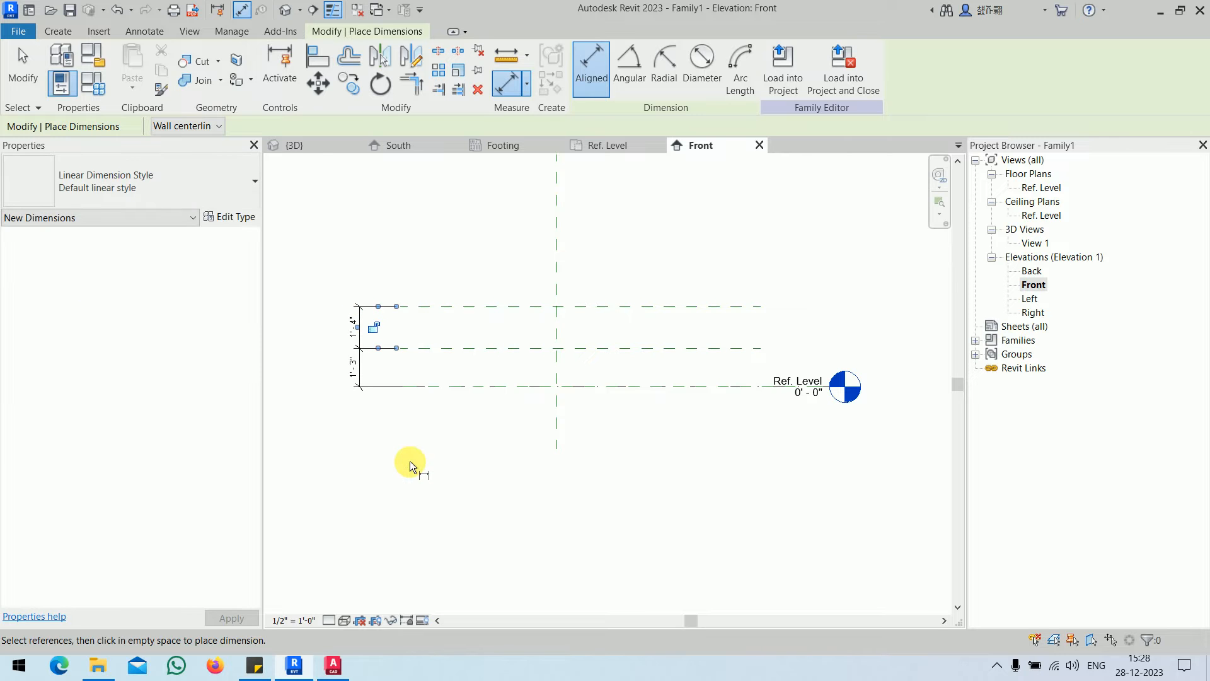
{"action": "key", "text": "Escape"}
{"action": "key", "text": "Escape"}
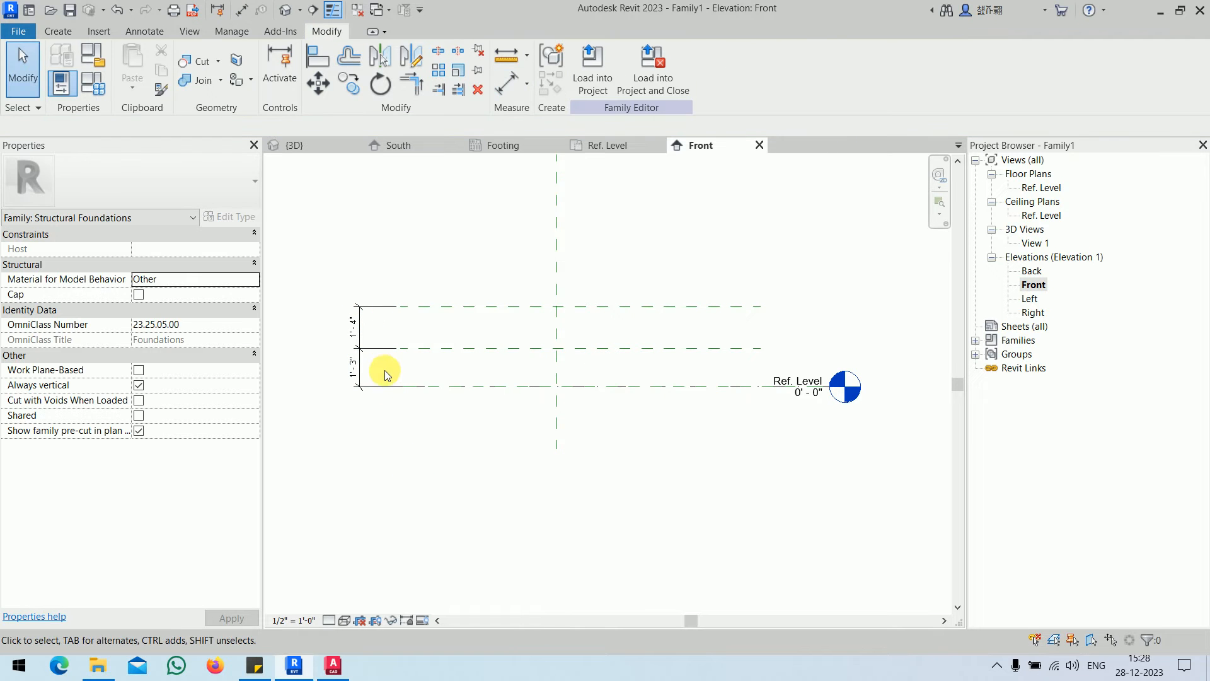
{"action": "left_click", "coordinate": [358, 374]}
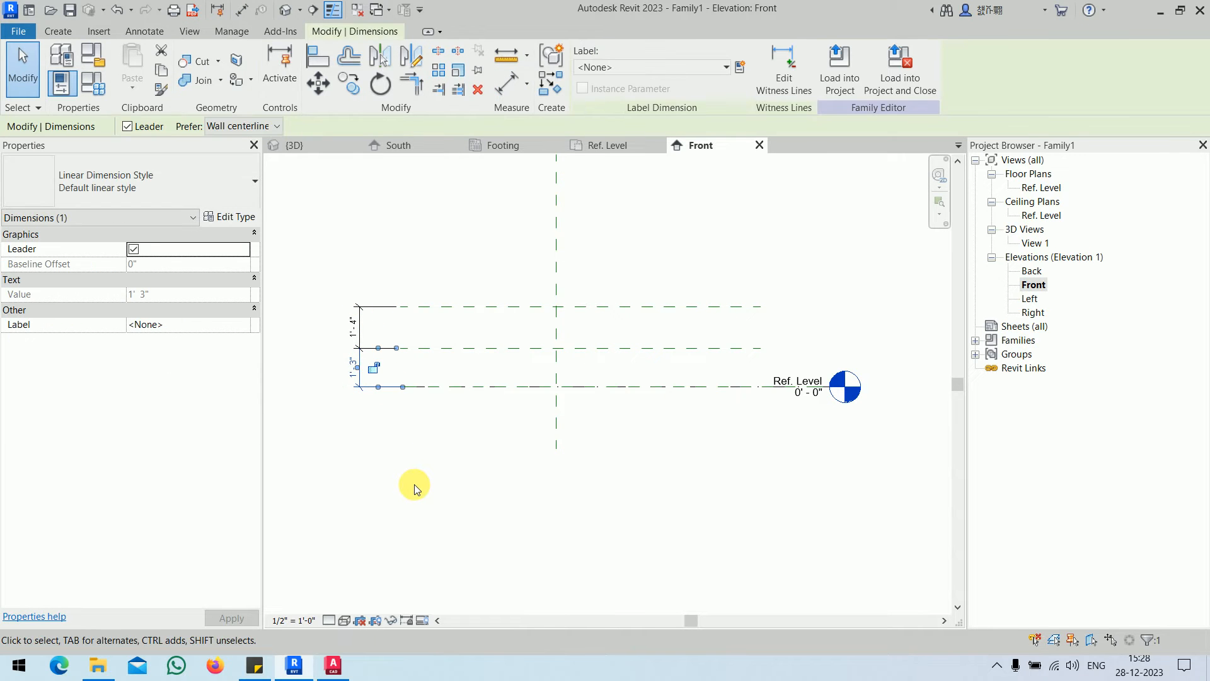
{"action": "left_click", "coordinate": [103, 88]}
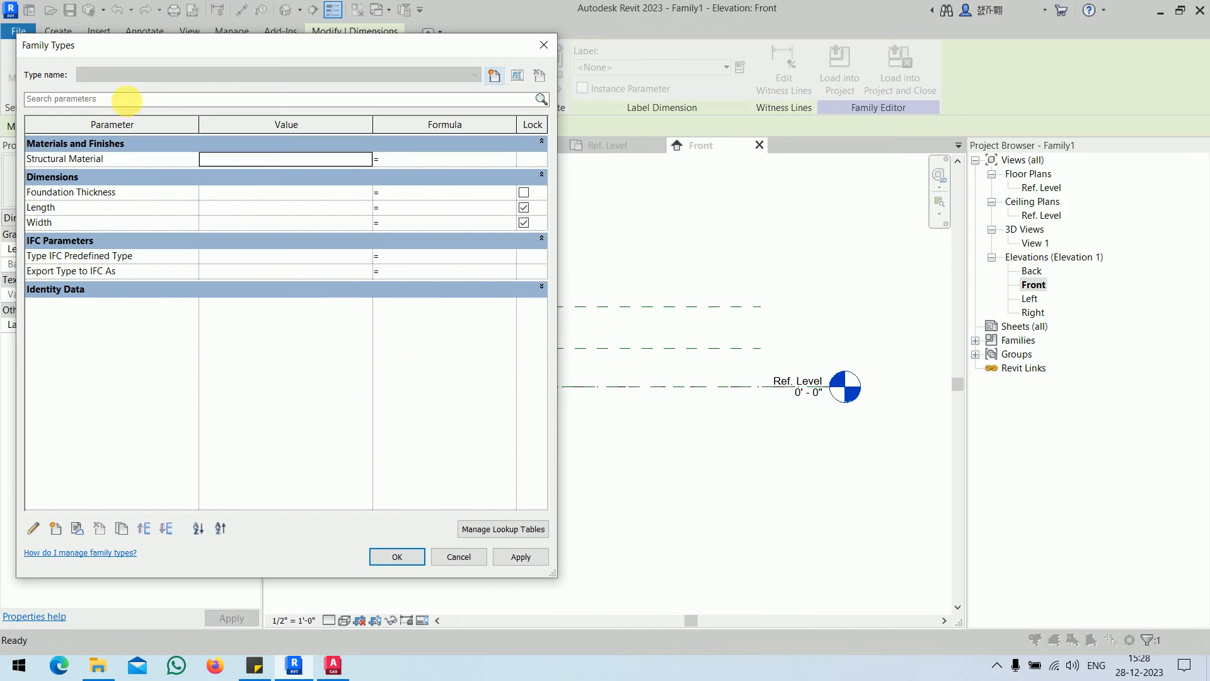
{"action": "left_click", "coordinate": [544, 45]}
{"action": "key", "text": "Escape"}
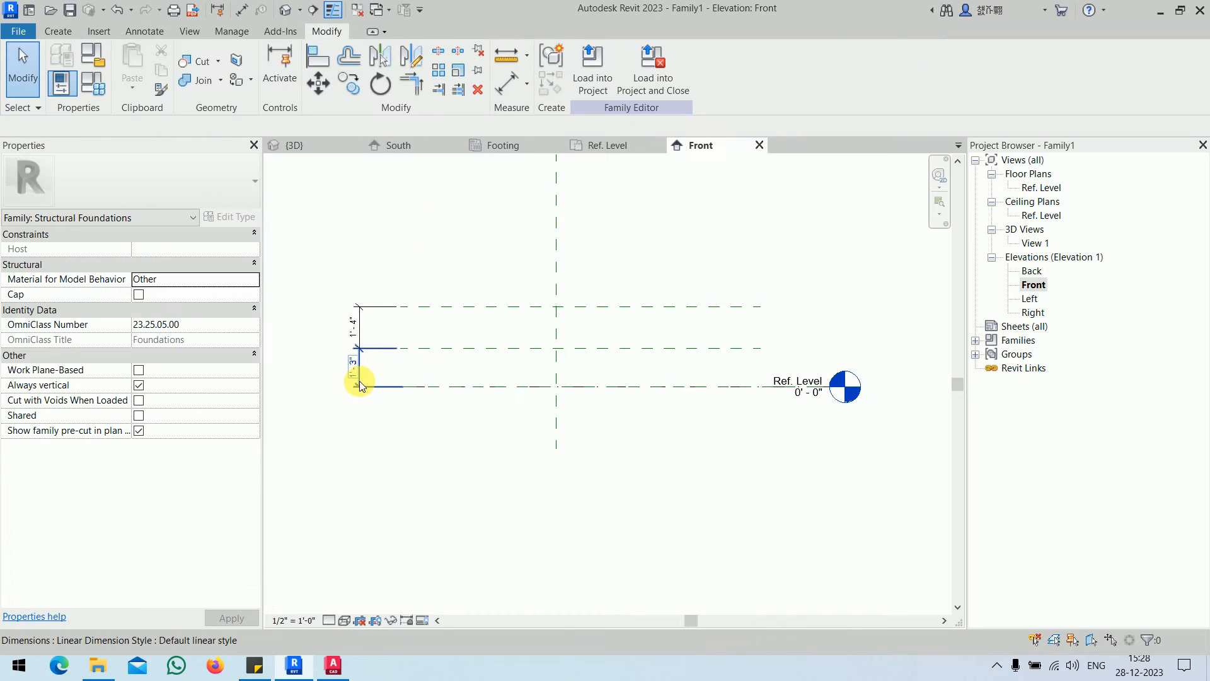
Label the dimension between Ref. Level and the lower reference plane with a new family type parameter named Base Thickness
{"action": "left_click", "coordinate": [359, 378]}
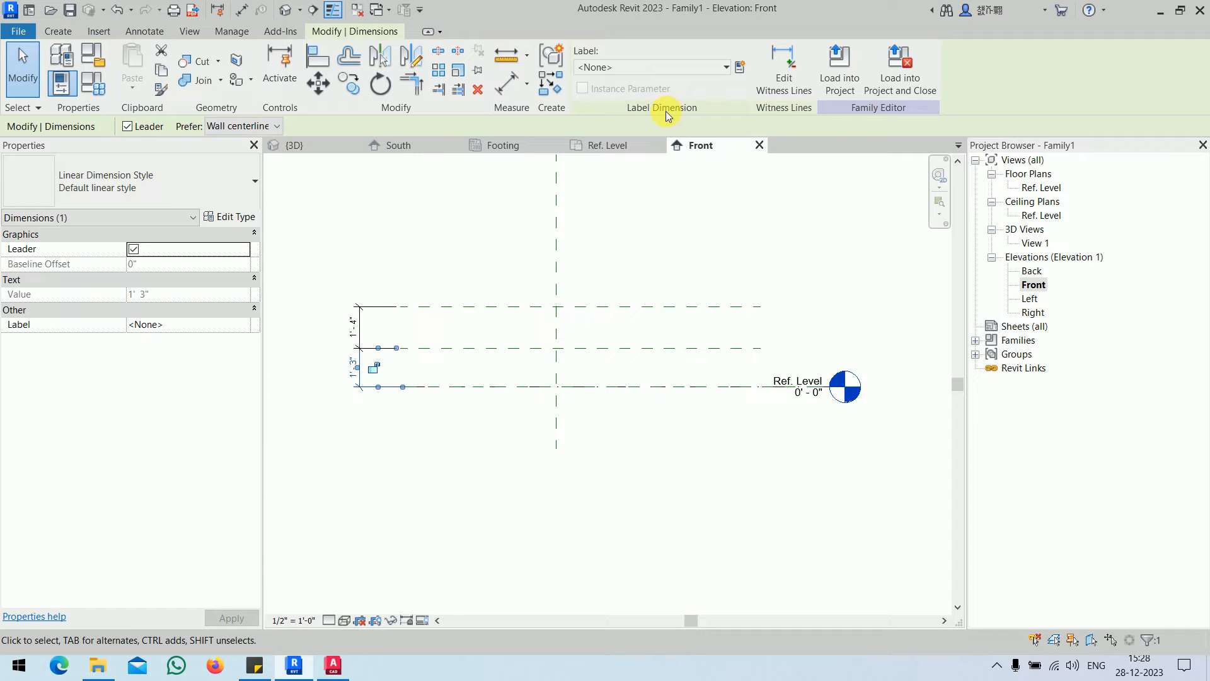
{"action": "left_click", "coordinate": [742, 71]}
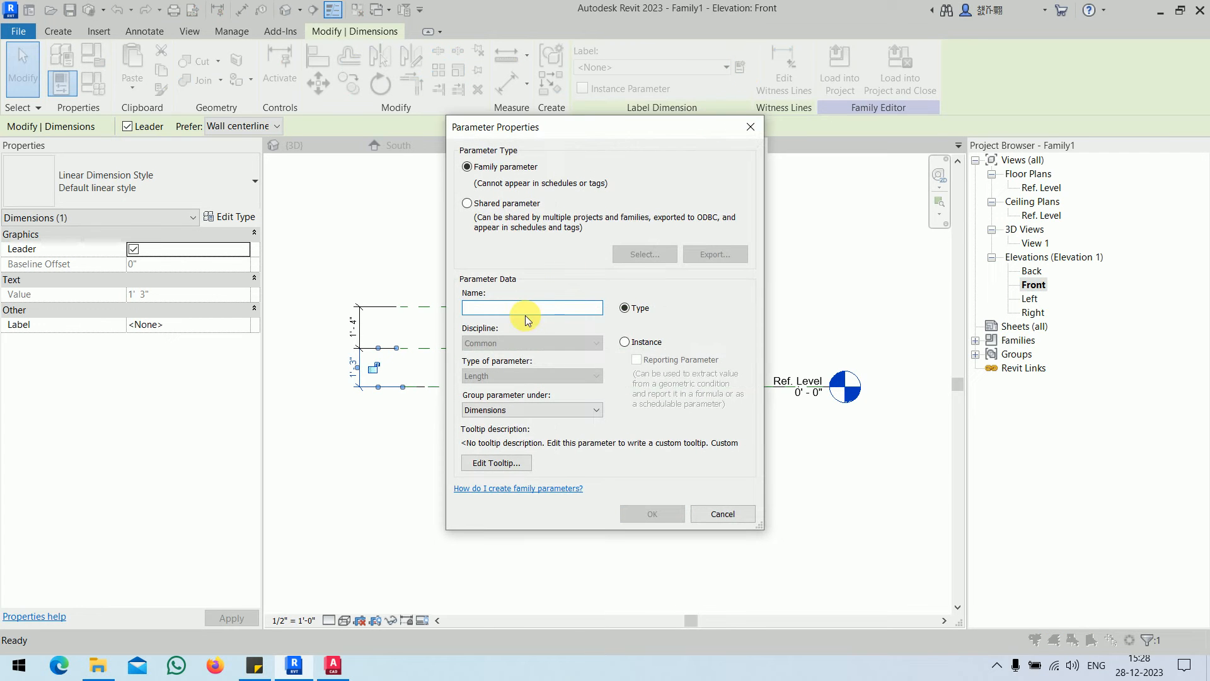
{"action": "type", "text": "Ba"}
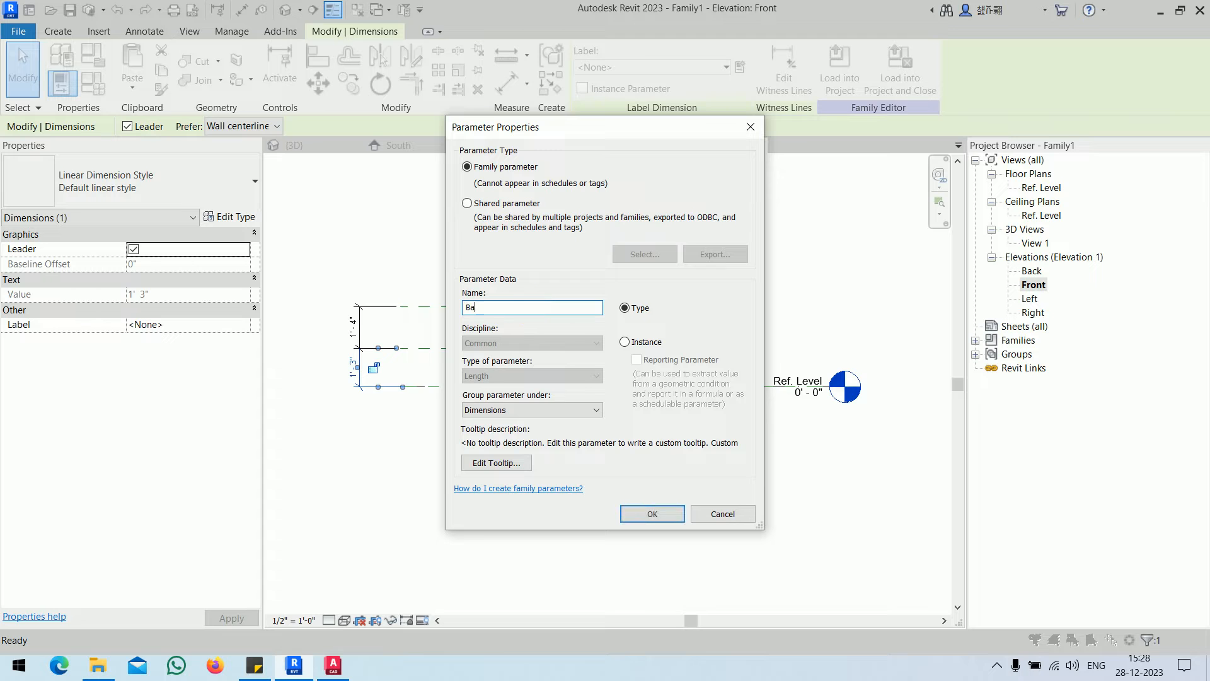
{"action": "type", "text": "se Thickness"}
{"action": "left_click", "coordinate": [656, 516]}
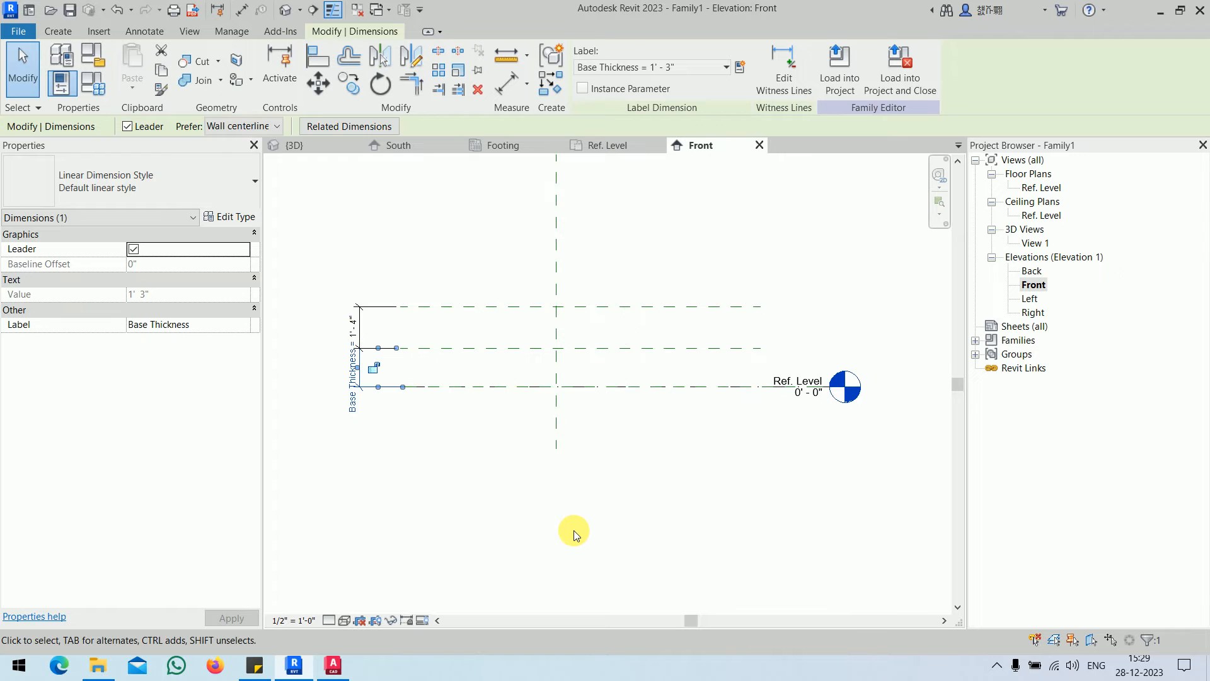
{"action": "left_click", "coordinate": [506, 531]}
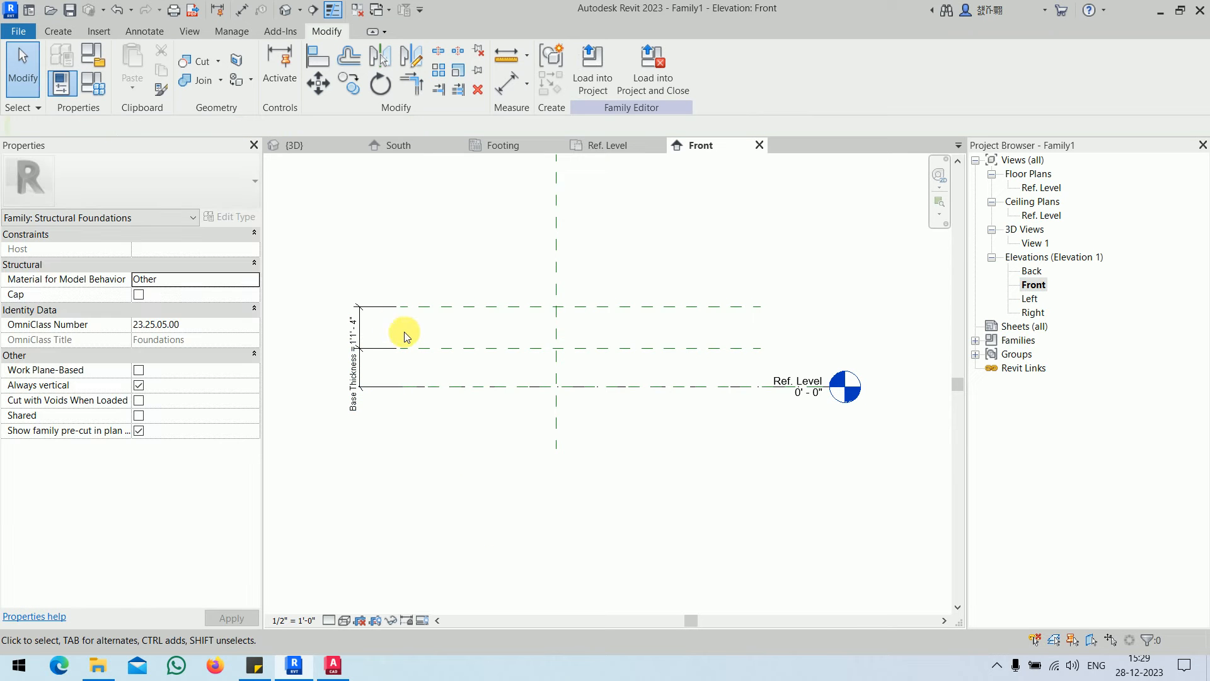
Label the dimension between the two upper reference planes with a new family type parameter named Slant Thickness
{"action": "left_click", "coordinate": [364, 328]}
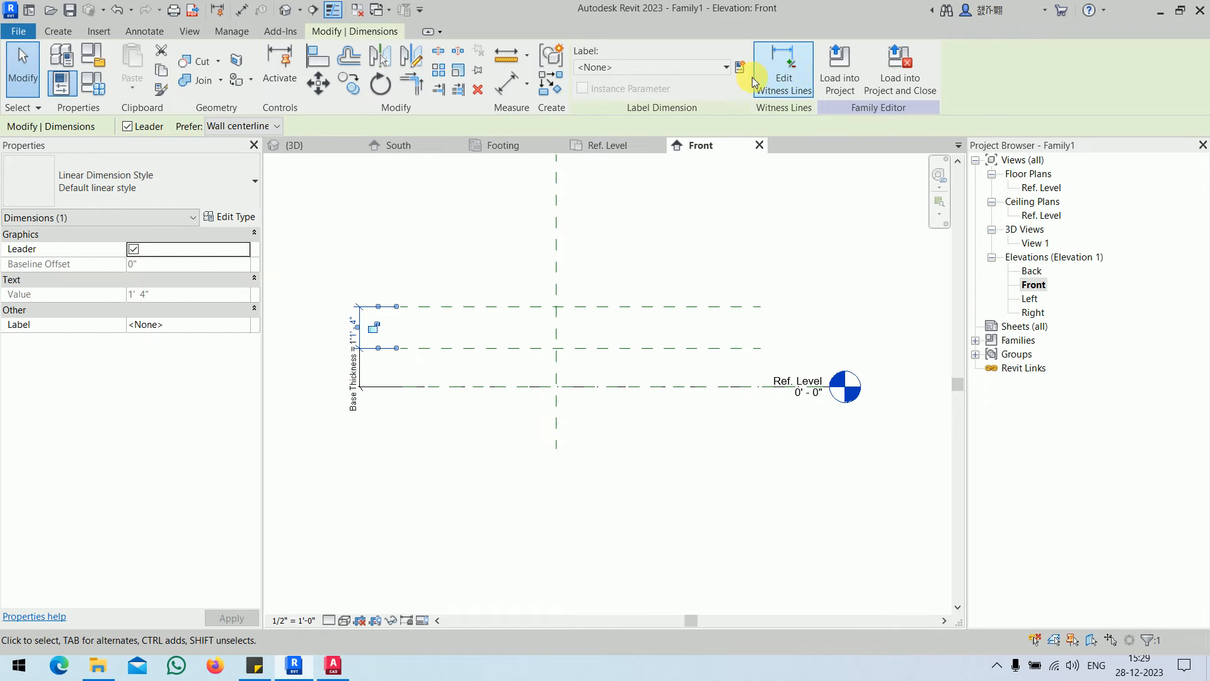
{"action": "left_click", "coordinate": [739, 68]}
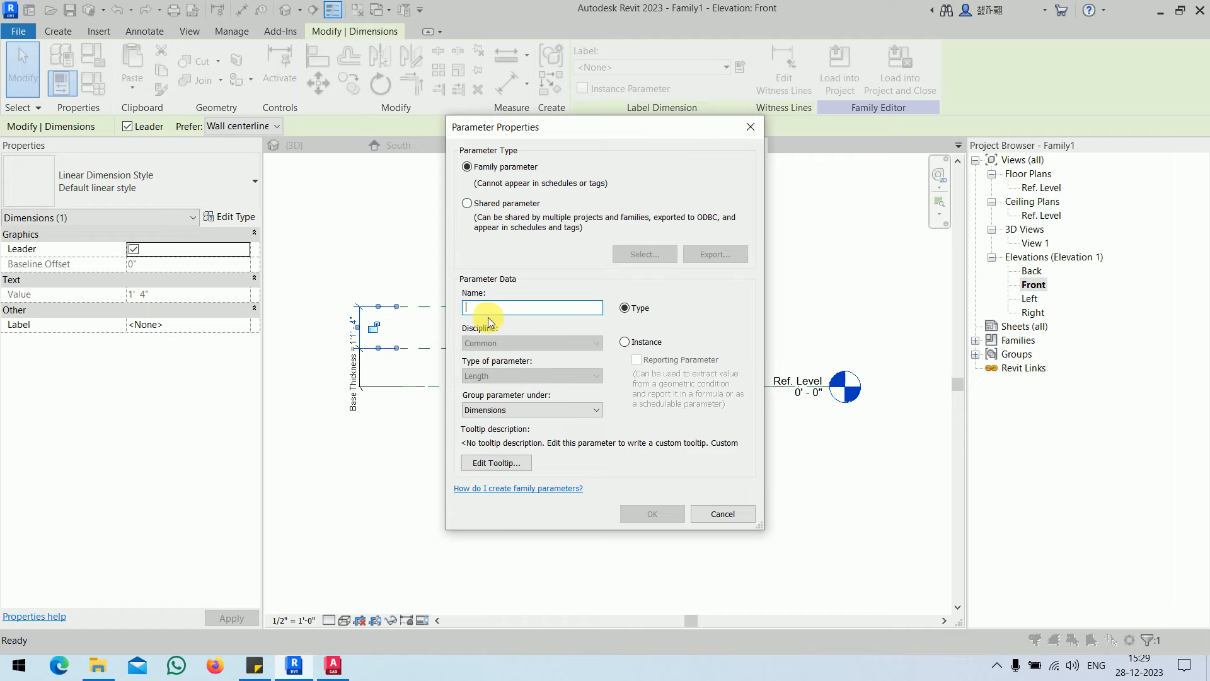
{"action": "type", "text": "Slant Thickness"}
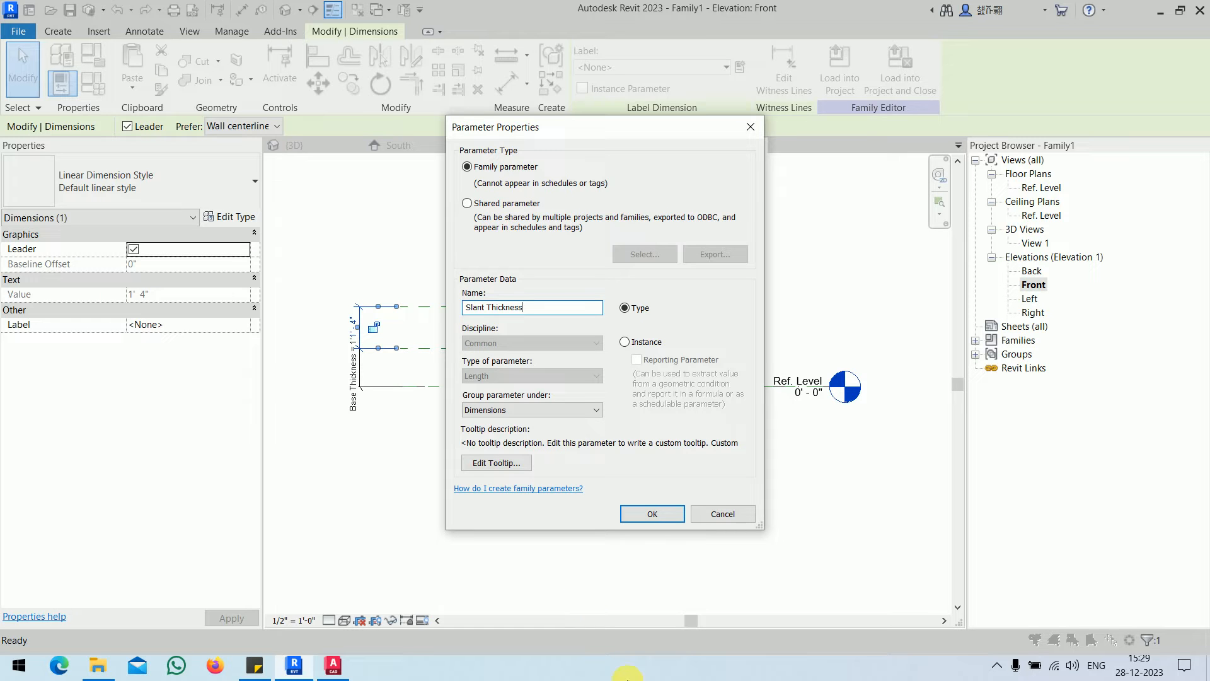
{"action": "left_click", "coordinate": [656, 515]}
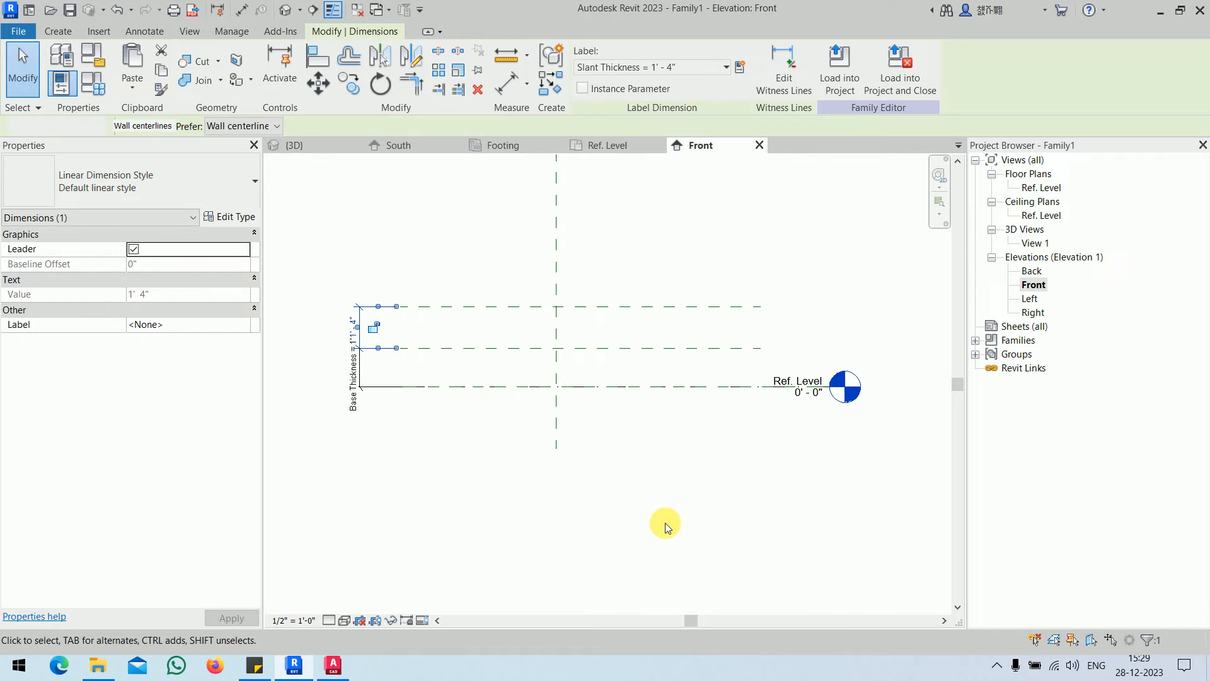
{"action": "left_click", "coordinate": [648, 496]}
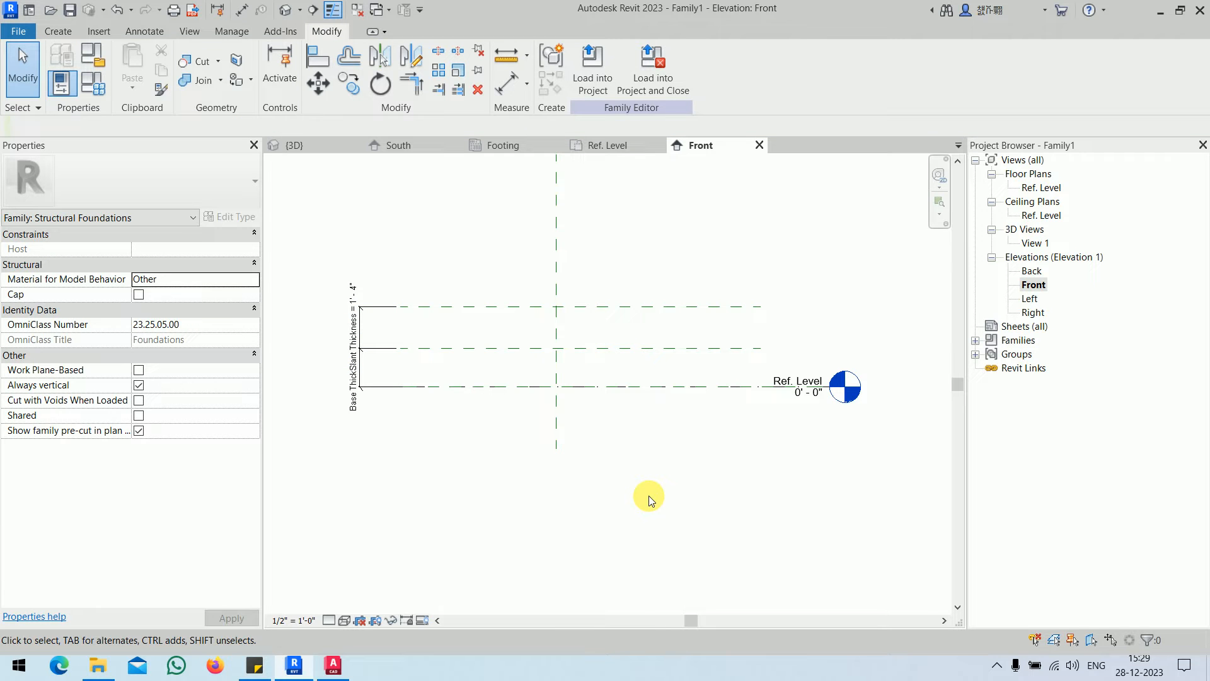
In the Ref. Level floor plan, draw a vertical reference plane about 2'-0" left of centre and a horizontal one about 2'-0" below centre
{"action": "double_click", "coordinate": [1042, 187]}
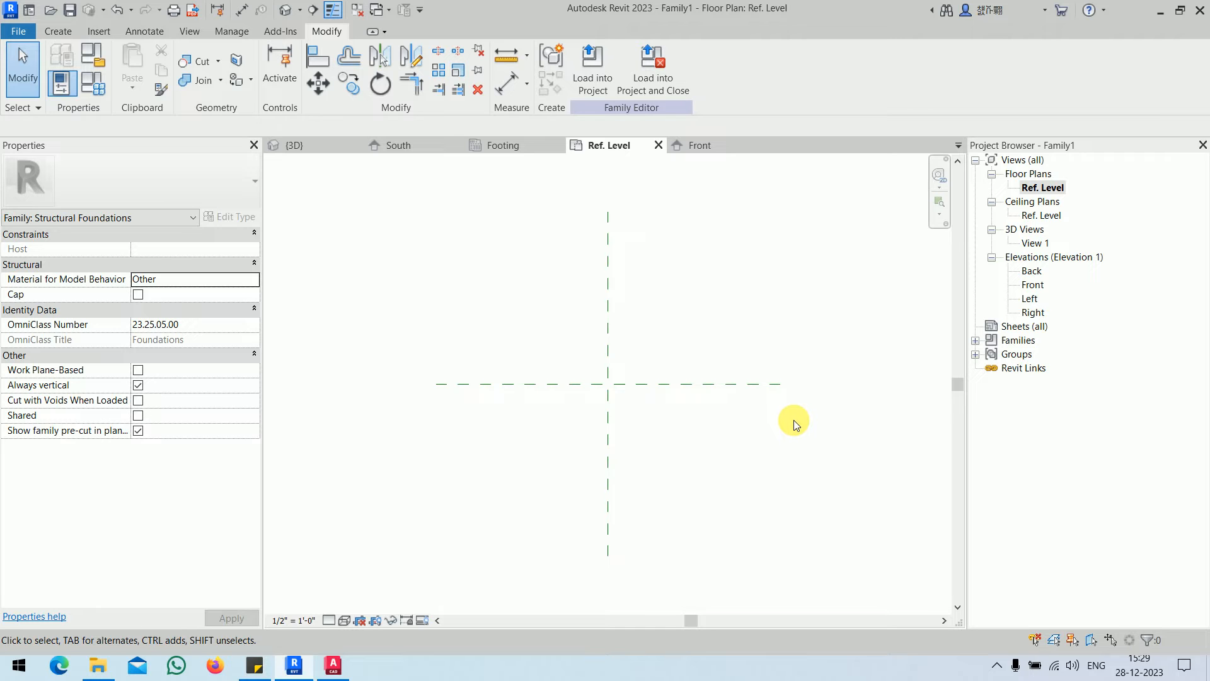
{"action": "key", "text": "r"}
{"action": "key", "text": "p"}
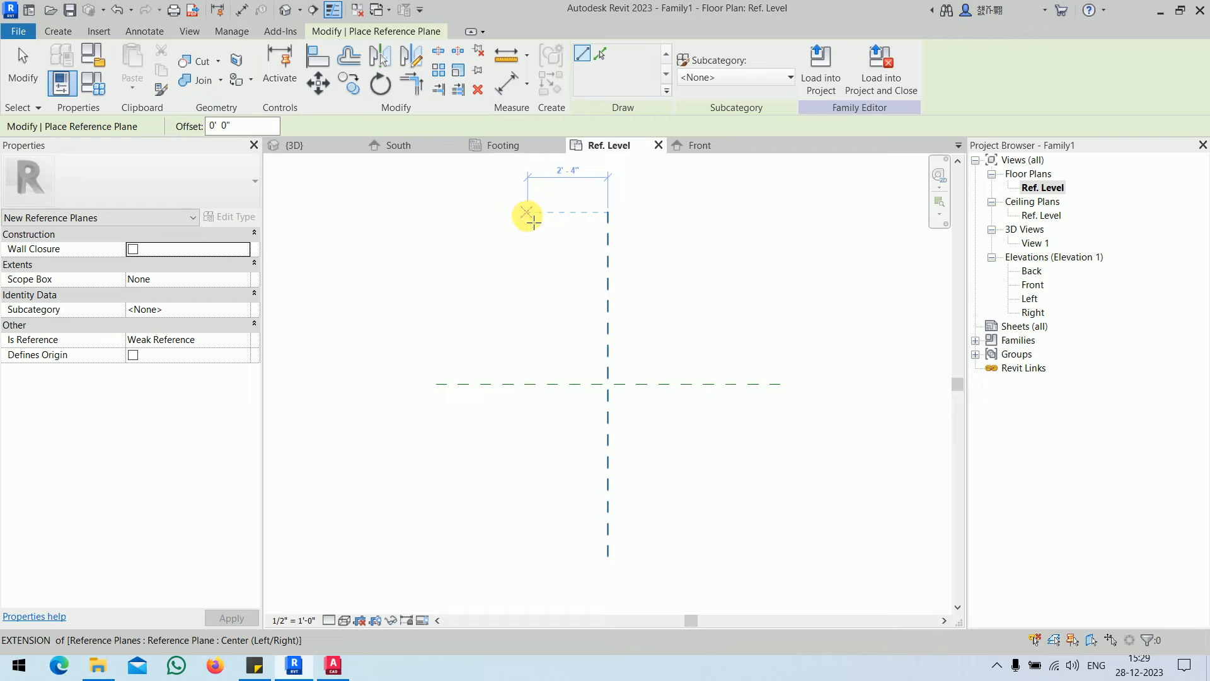
{"action": "left_click", "coordinate": [539, 213]}
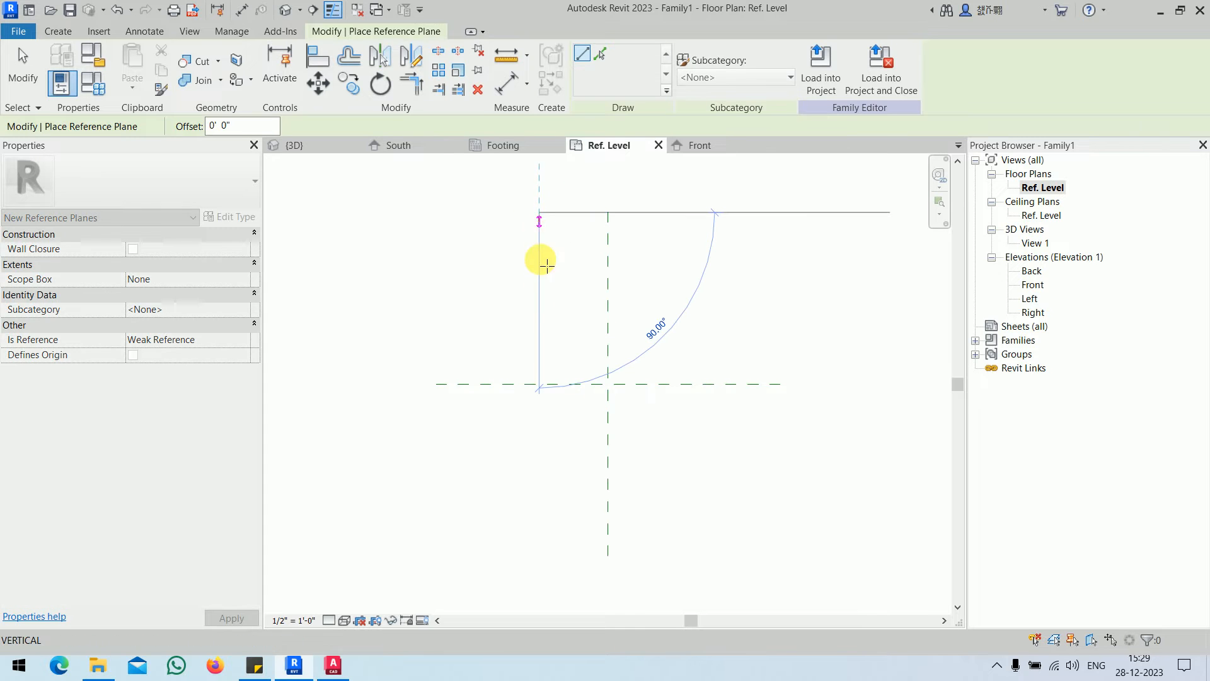
{"action": "left_click", "coordinate": [546, 550]}
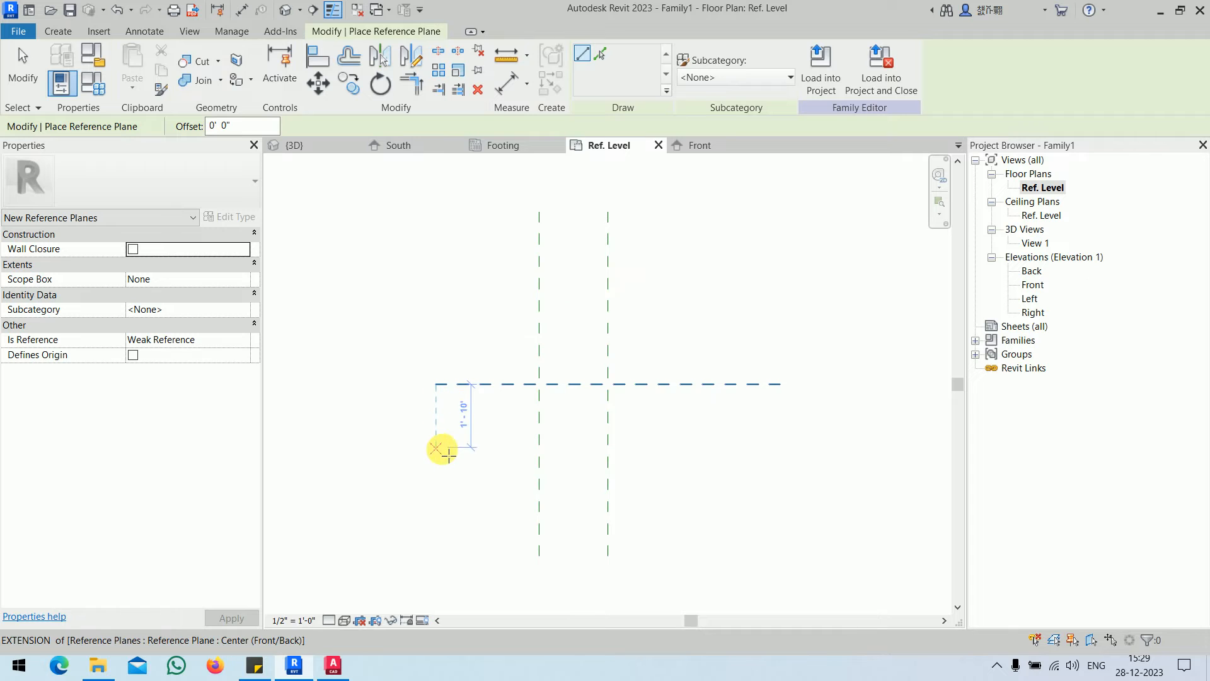
{"action": "left_click", "coordinate": [444, 455]}
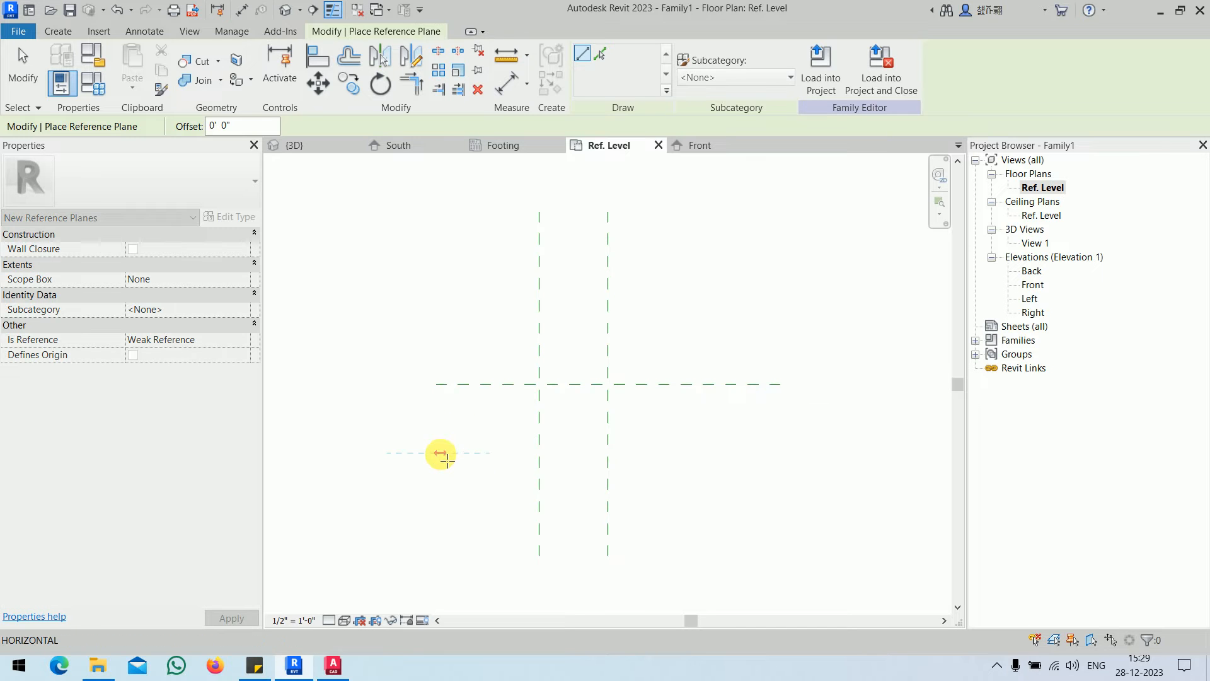
{"action": "left_click", "coordinate": [779, 453]}
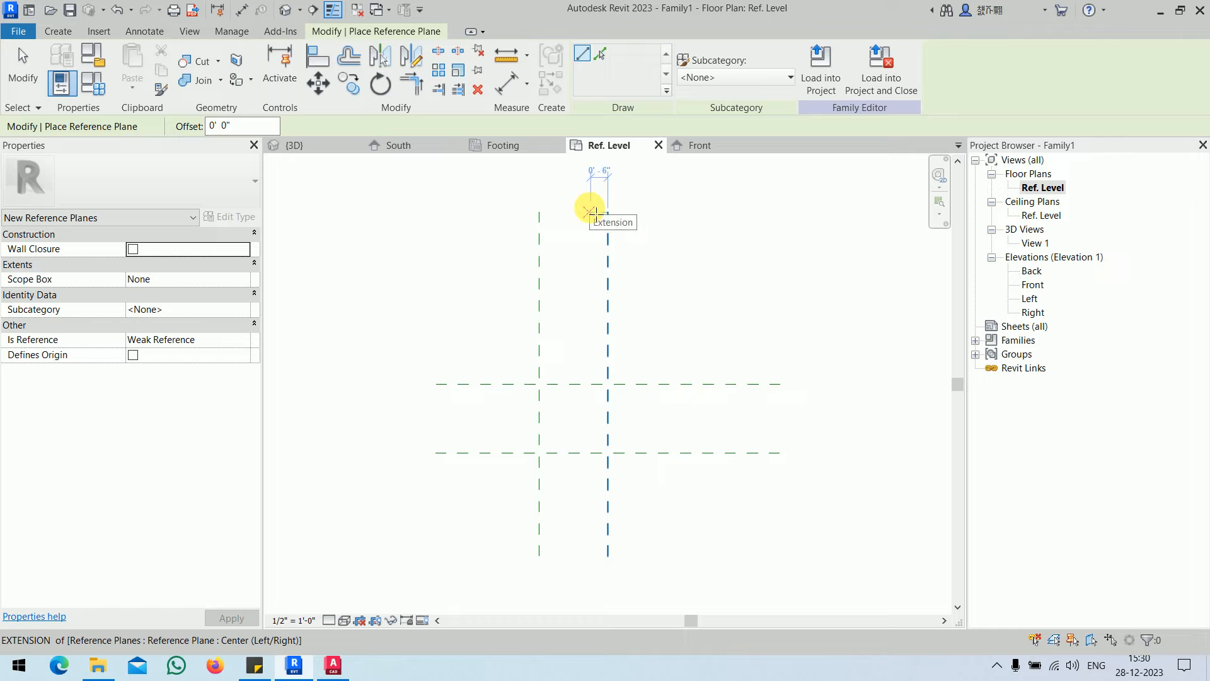
Draw an inner vertical reference plane about 0'-8" left of centre and an inner horizontal one about 0'-8" below centre
{"action": "left_click", "coordinate": [585, 213]}
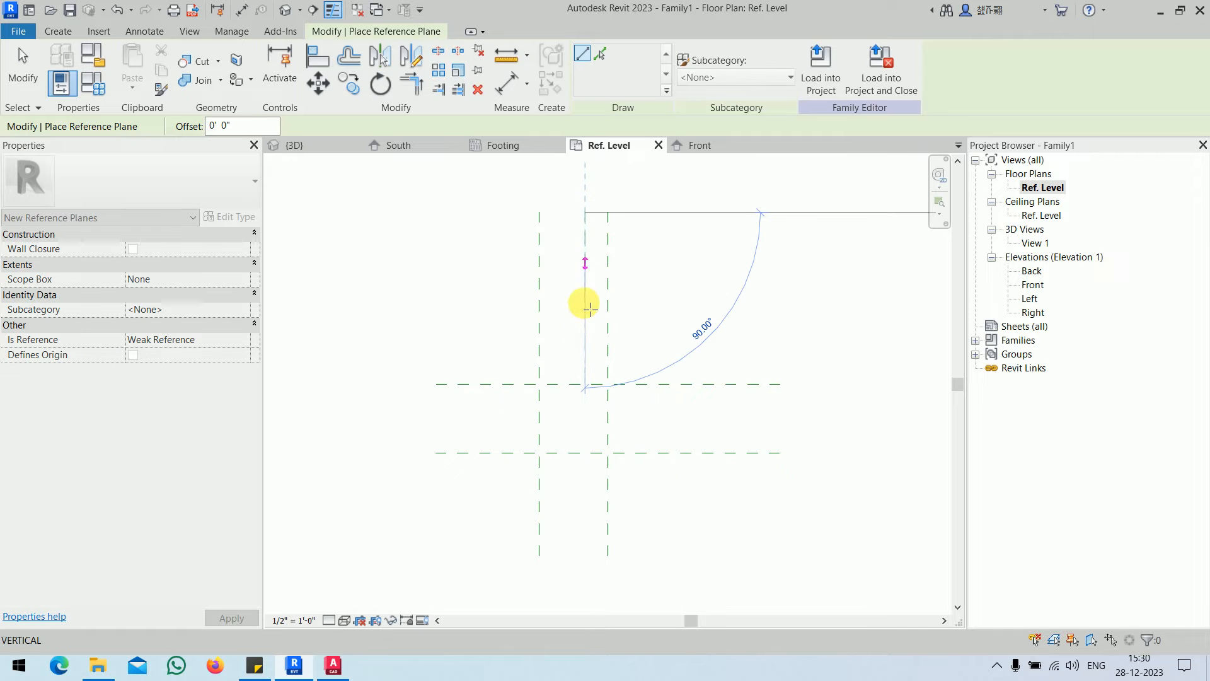
{"action": "left_click", "coordinate": [585, 556]}
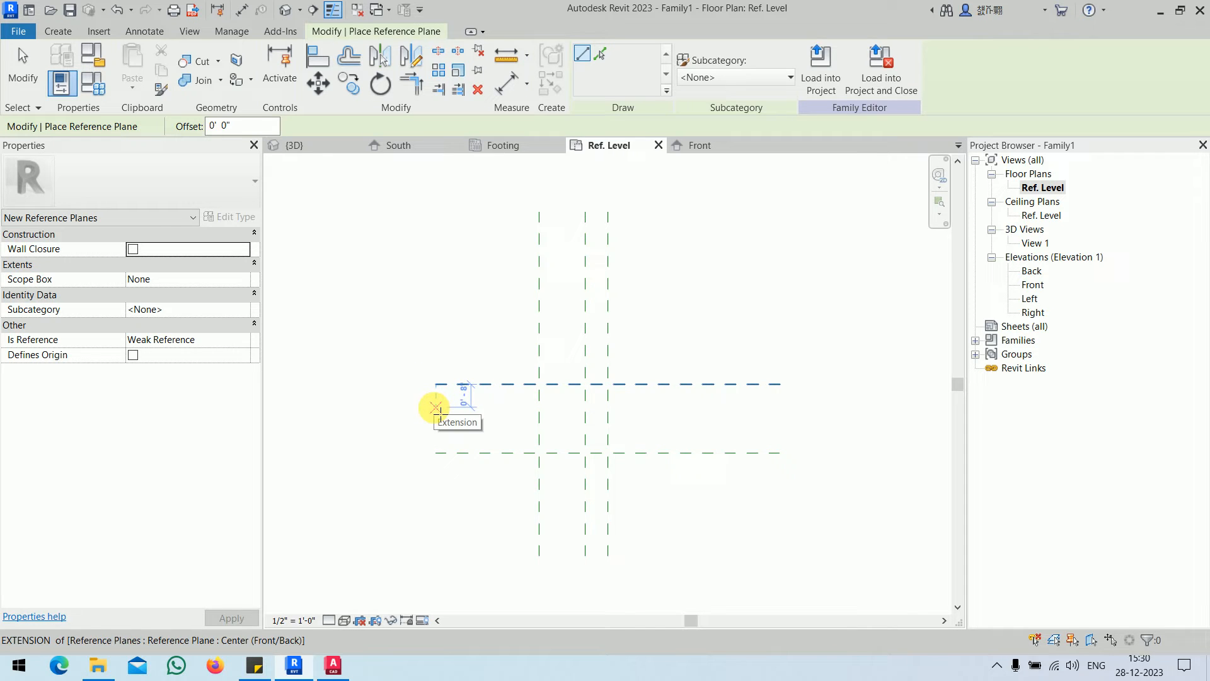
{"action": "left_click", "coordinate": [436, 407]}
{"action": "left_click", "coordinate": [781, 407]}
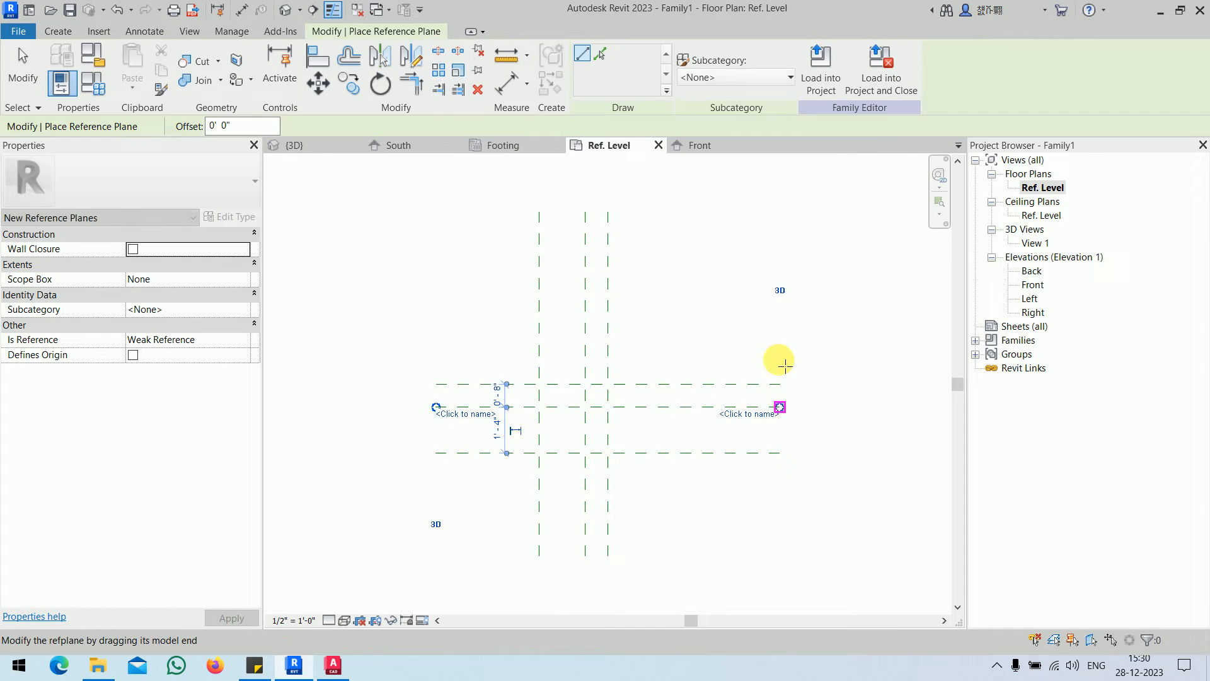
{"action": "key", "text": "Escape"}
{"action": "key", "text": "Escape"}
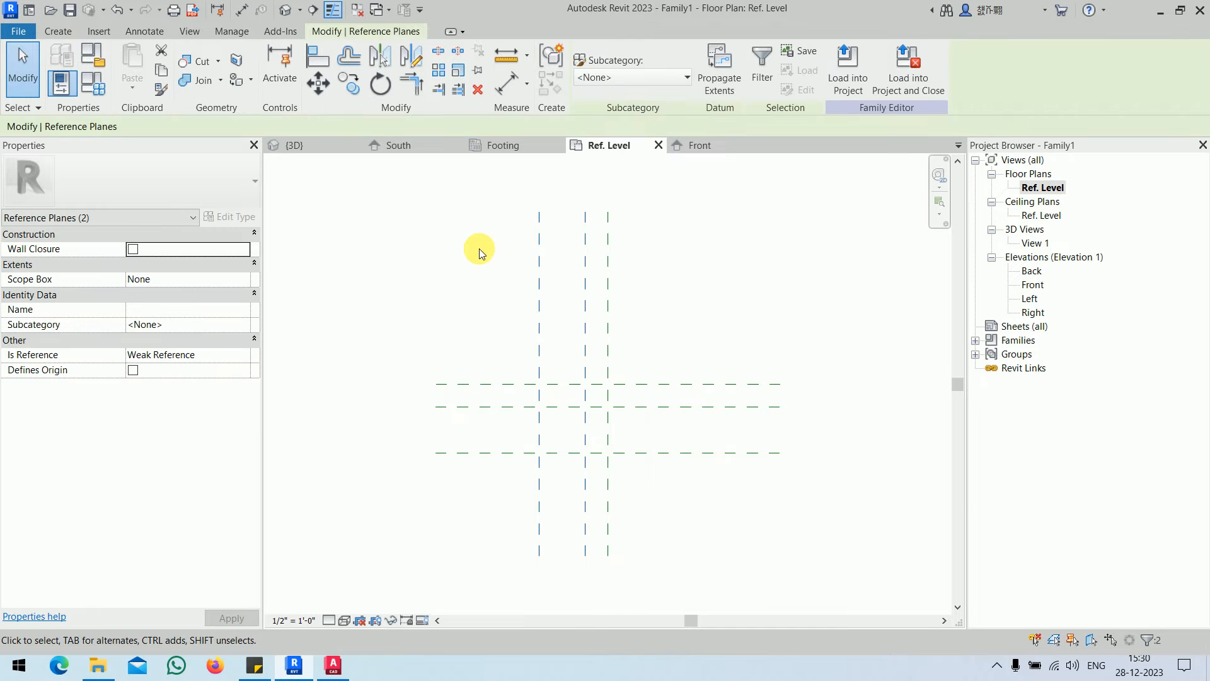
Mirror the two vertical reference planes left of centre about the Center (Left/Right) reference plane
{"action": "left_click", "coordinate": [390, 60]}
{"action": "left_click", "coordinate": [609, 250]}
{"action": "left_click", "coordinate": [659, 178]}
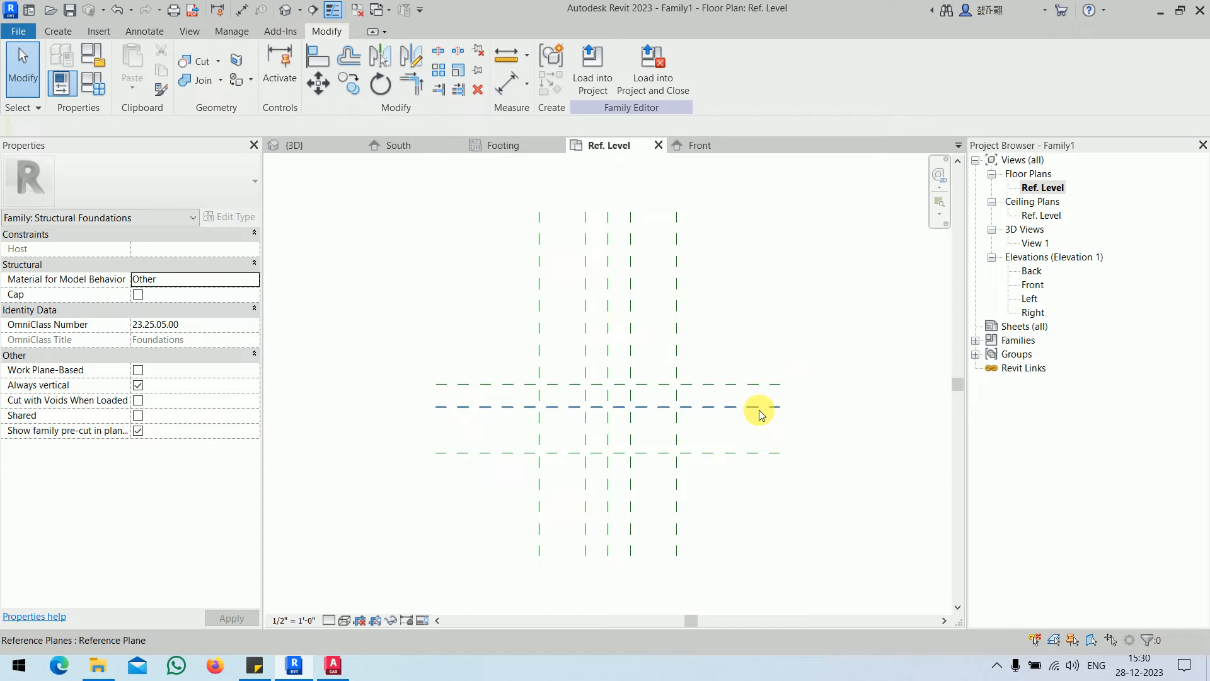
Mirror the two horizontal reference planes below centre about the Center (Front/Back) reference plane
{"action": "left_click", "coordinate": [758, 391]}
{"action": "left_click", "coordinate": [829, 391]}
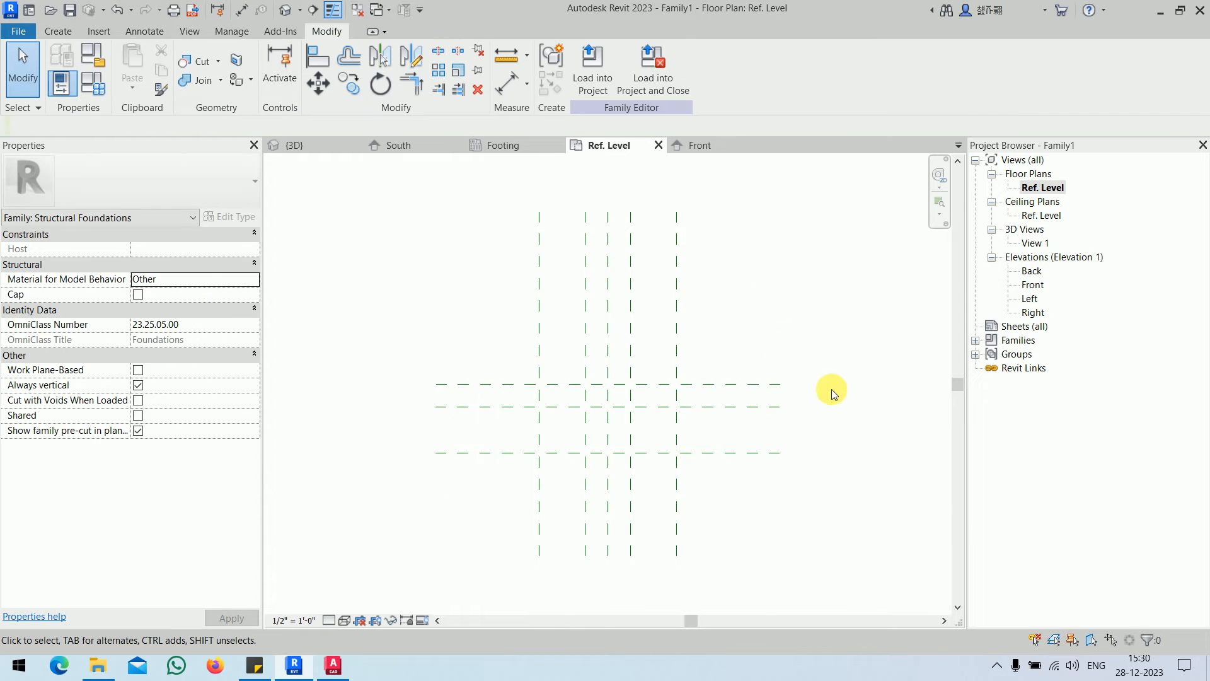
{"action": "left_click_drag", "start_coordinate": [815, 402], "coordinate": [728, 483]}
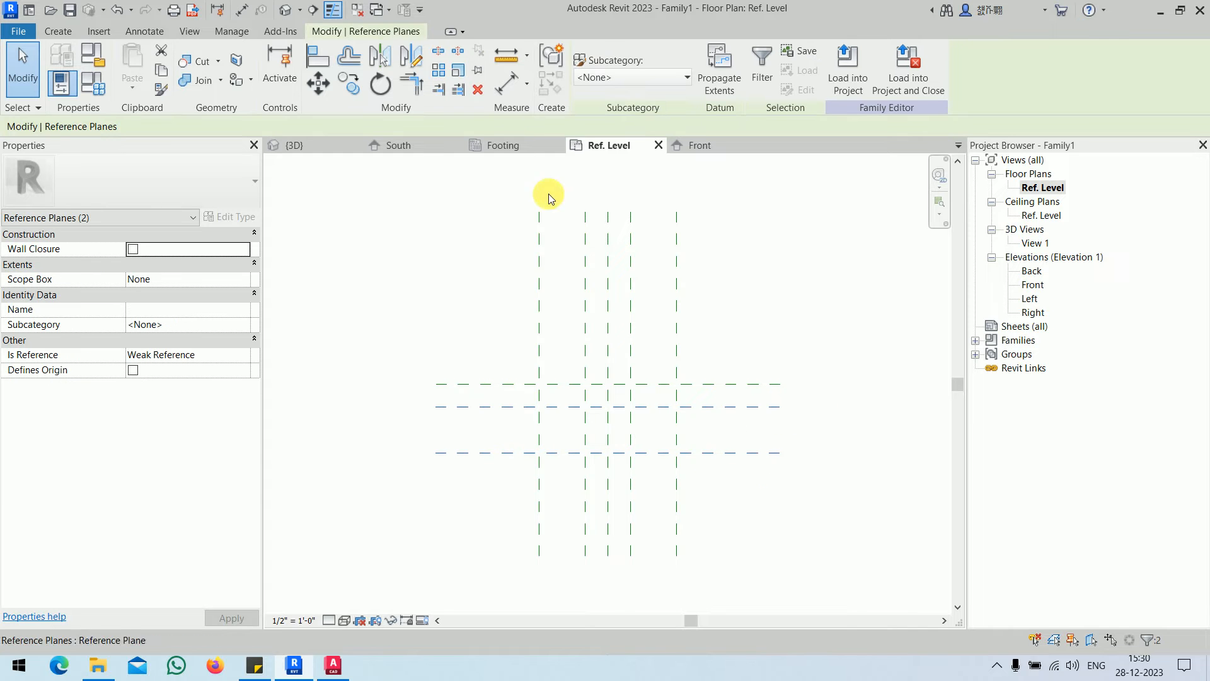
{"action": "left_click", "coordinate": [385, 63]}
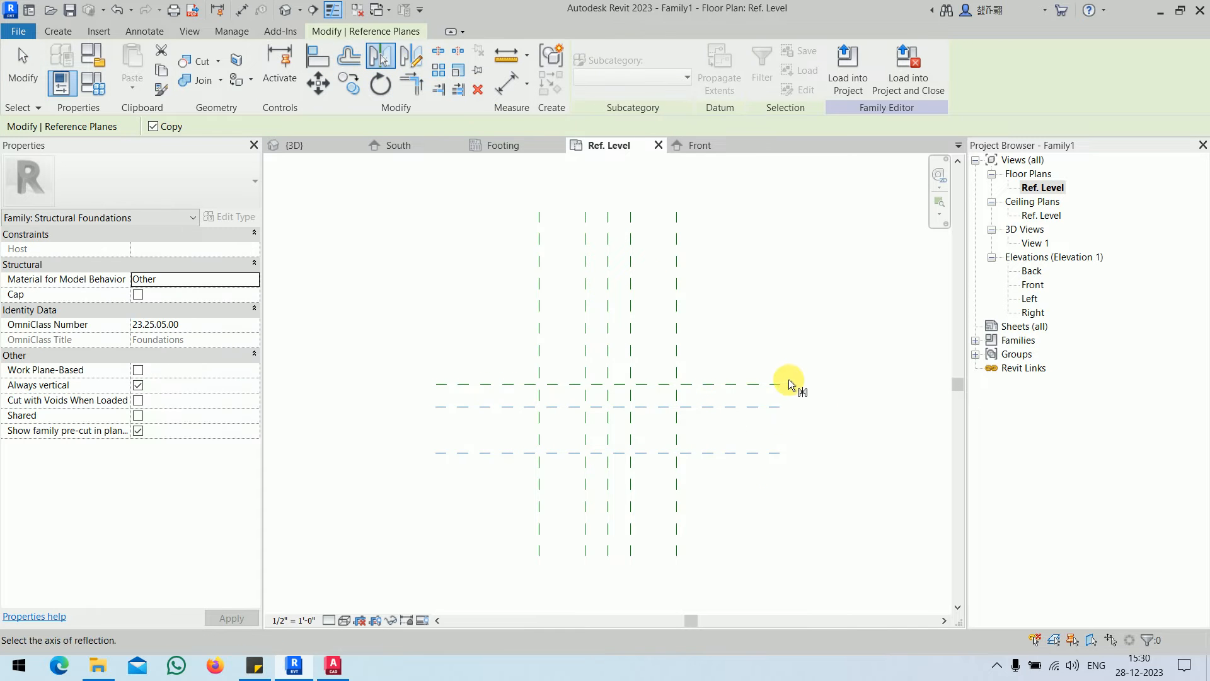
{"action": "left_click", "coordinate": [765, 383]}
{"action": "left_click", "coordinate": [780, 272]}
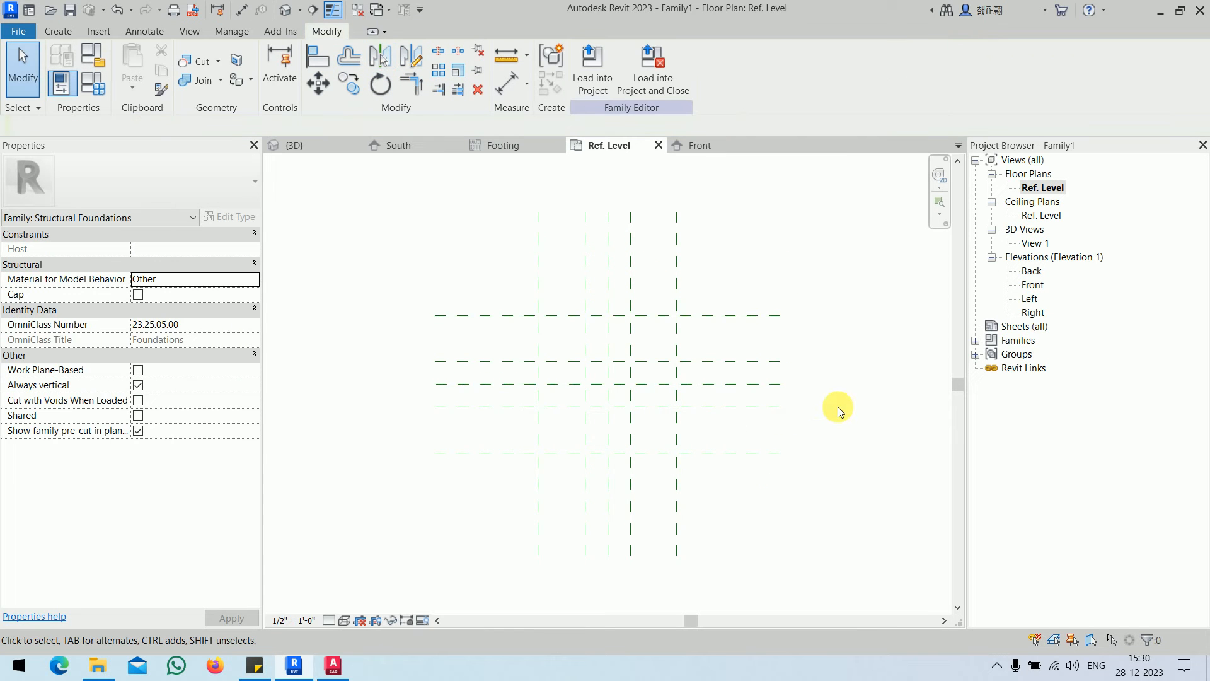
Add an aligned dimension across the inner vertical reference planes and the centre plane, and make its segments equal
{"action": "middle_click_drag", "start_coordinate": [831, 363], "coordinate": [820, 449]}
{"action": "scroll", "coordinate": [673, 363], "scroll_direction": "up", "scroll_amount": 3}
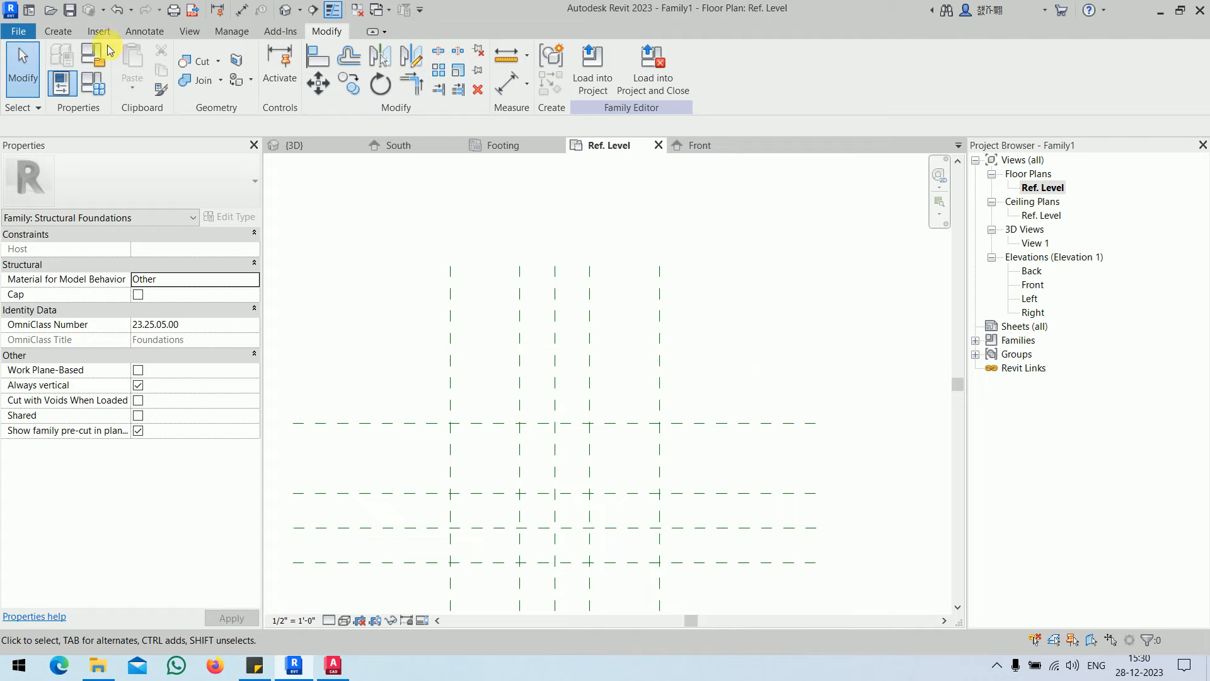
{"action": "key", "text": "i"}
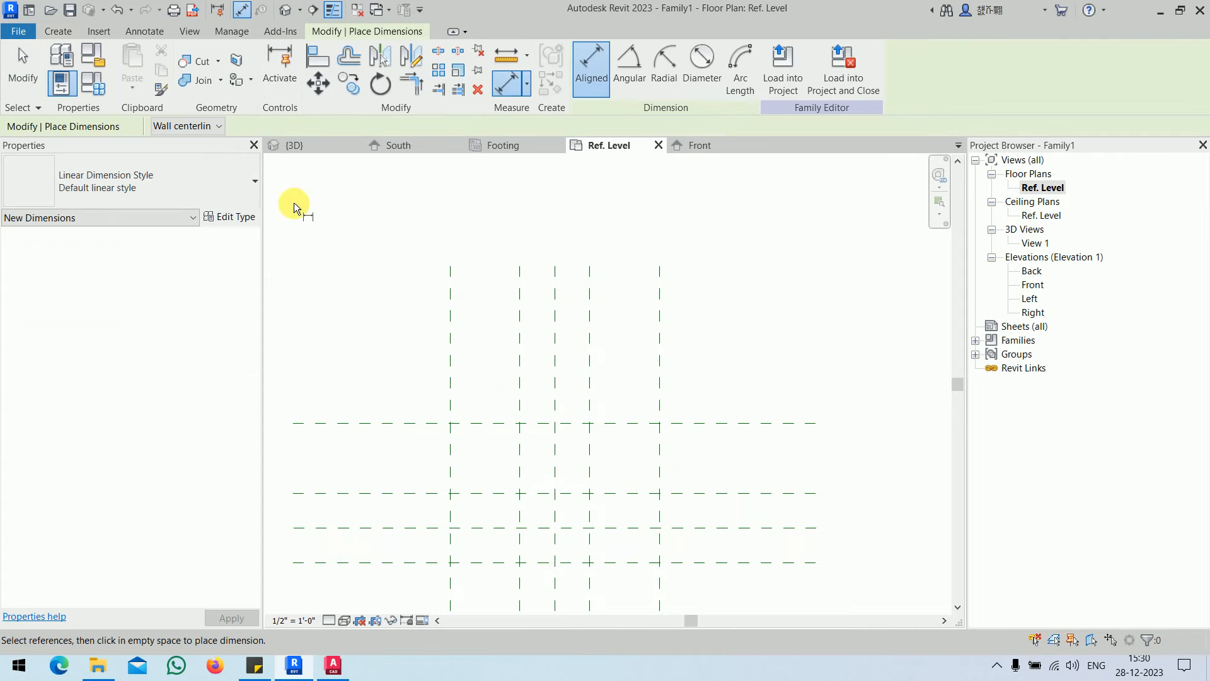
{"action": "left_click", "coordinate": [521, 288]}
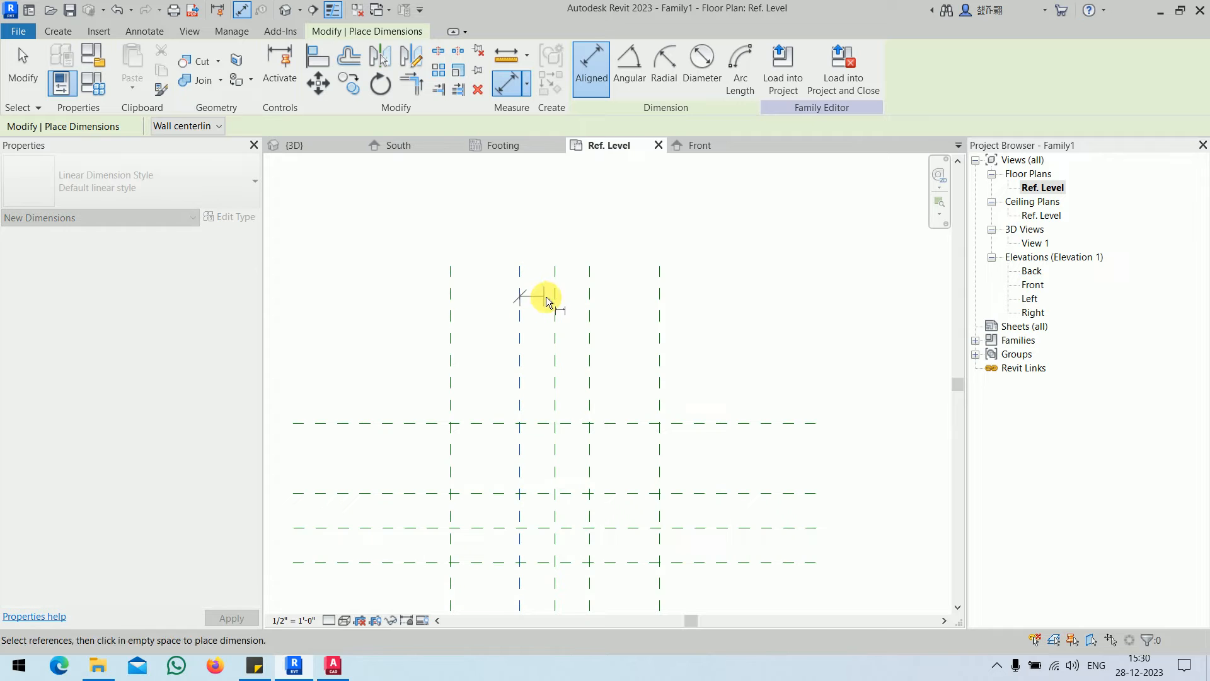
{"action": "left_click", "coordinate": [554, 299]}
{"action": "left_click", "coordinate": [586, 302]}
{"action": "left_click", "coordinate": [562, 237]}
{"action": "left_click", "coordinate": [554, 186]}
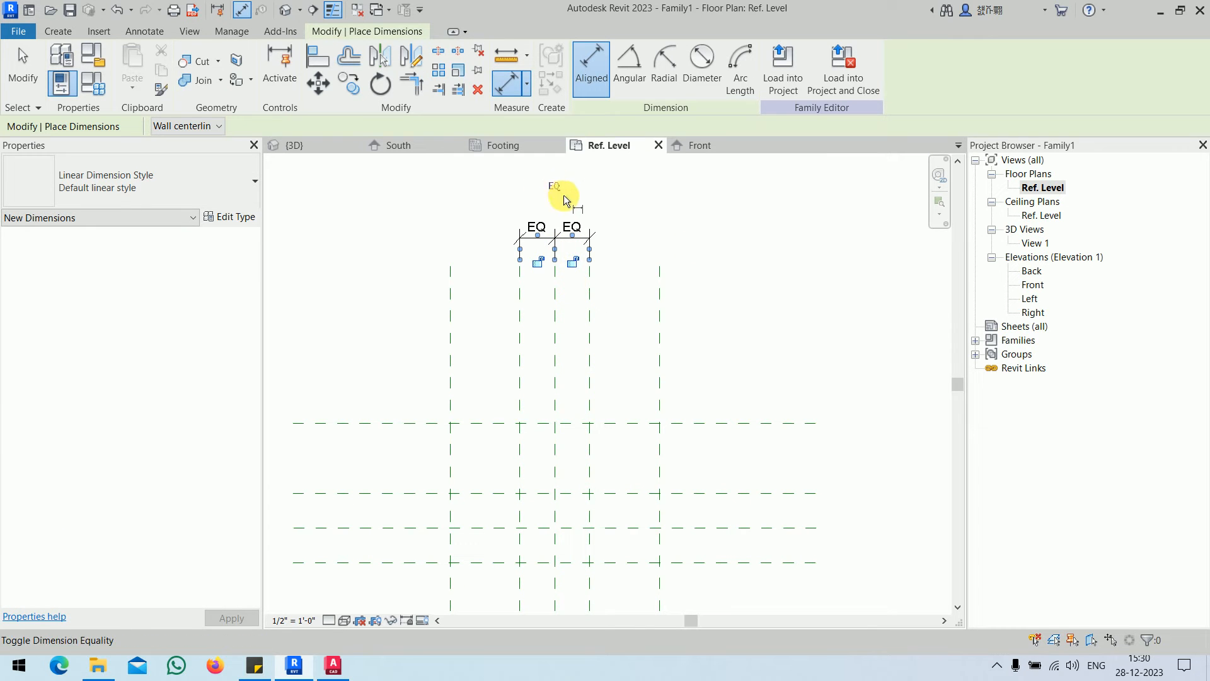
Add an aligned dimension across the outer vertical reference planes and the centre plane, and make its segments equal
{"action": "left_click", "coordinate": [452, 298]}
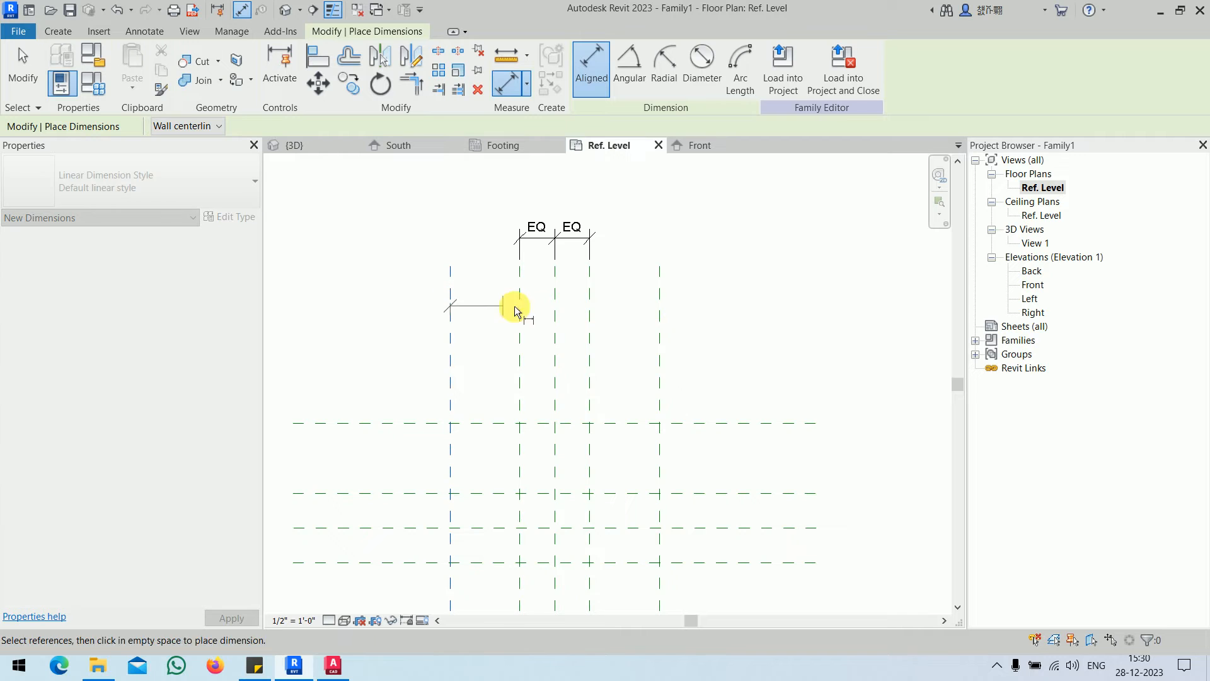
{"action": "left_click", "coordinate": [554, 308]}
{"action": "left_click", "coordinate": [658, 316]}
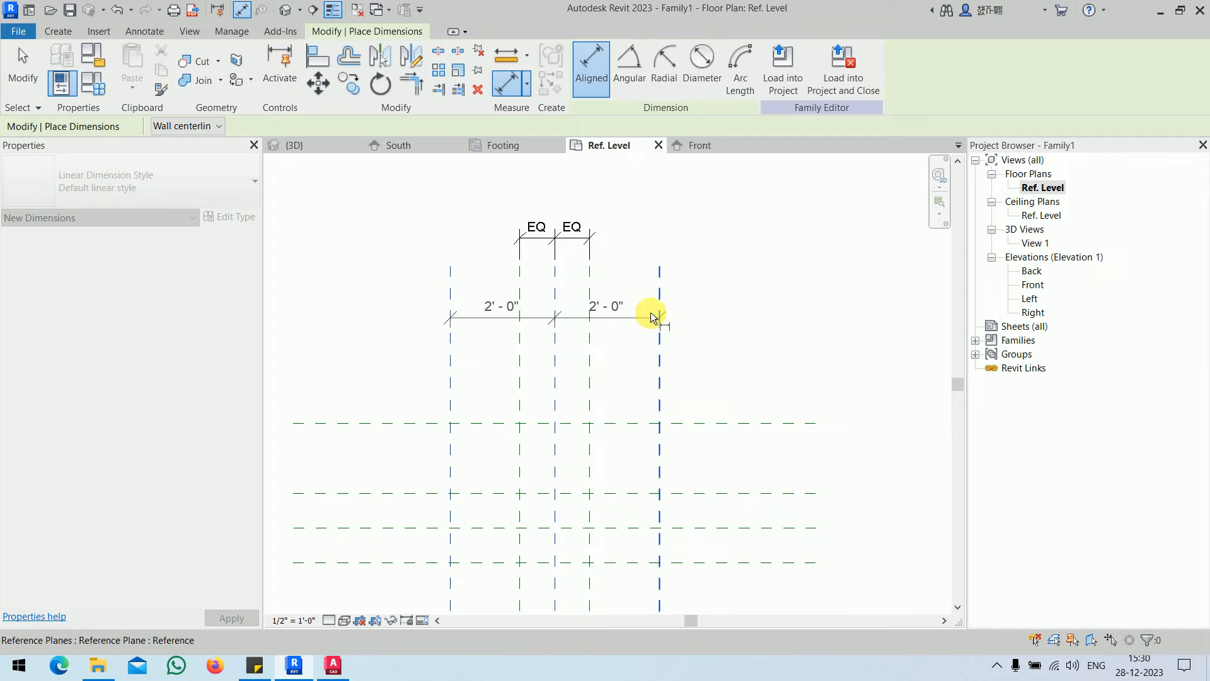
{"action": "left_click", "coordinate": [611, 191]}
{"action": "scroll", "coordinate": [608, 253], "scroll_direction": "down", "scroll_amount": 1}
{"action": "middle_click_drag", "start_coordinate": [608, 252], "coordinate": [611, 323]}
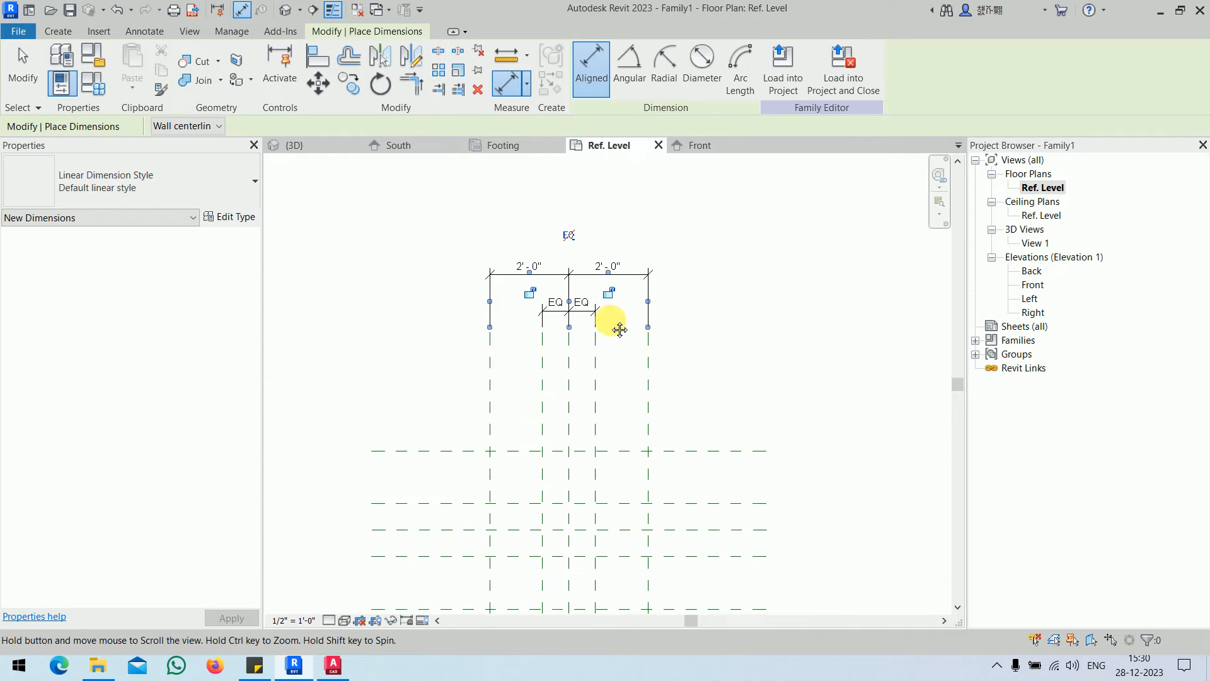
{"action": "left_click", "coordinate": [573, 235]}
Add an aligned dimension across the outer horizontal reference planes and the centre plane, and make its segments equal
{"action": "middle_click_drag", "start_coordinate": [765, 379], "coordinate": [738, 243]}
{"action": "left_click", "coordinate": [714, 254]}
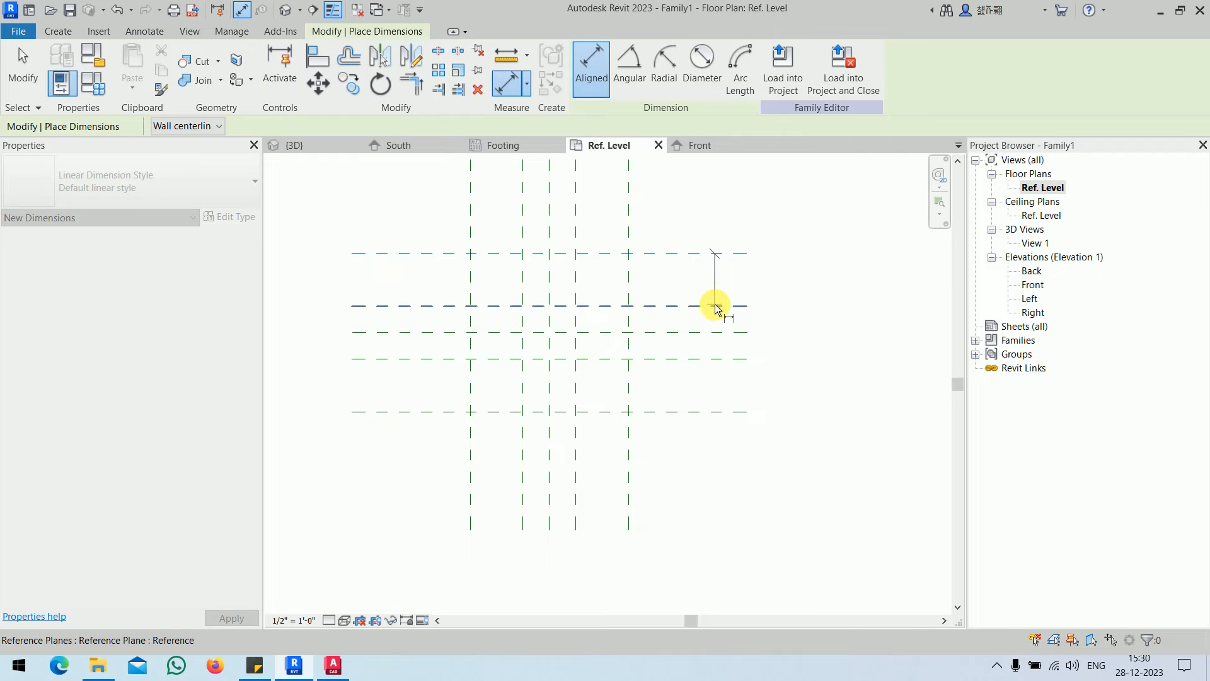
{"action": "left_click", "coordinate": [711, 332]}
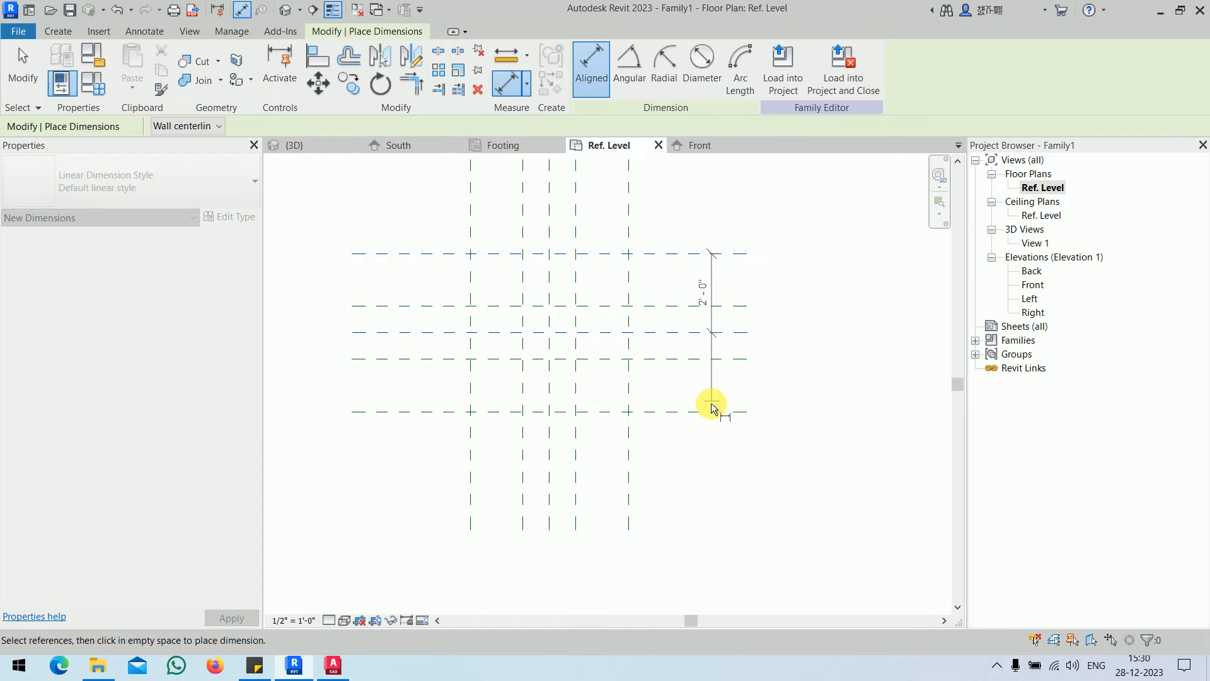
{"action": "left_click", "coordinate": [711, 411]}
{"action": "left_click", "coordinate": [823, 373]}
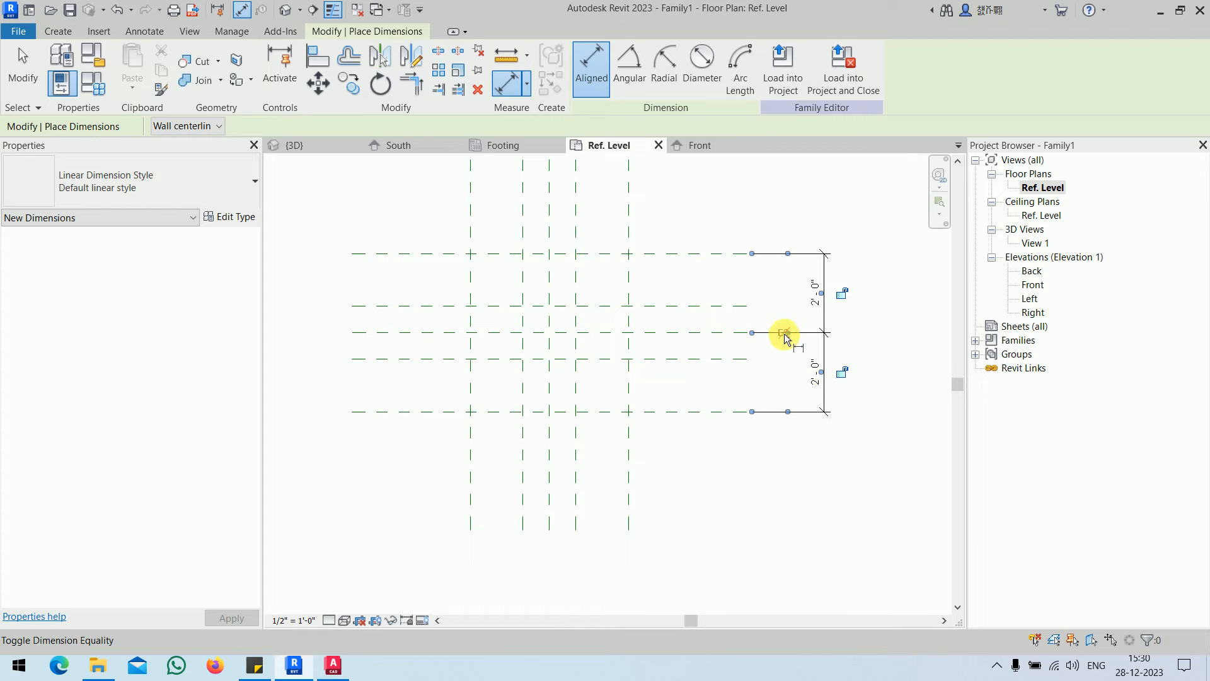
Add an aligned dimension across the inner horizontal reference planes and the centre plane, and make its segments equal
{"action": "left_click", "coordinate": [716, 308]}
{"action": "left_click", "coordinate": [716, 333]}
{"action": "left_click", "coordinate": [711, 359]}
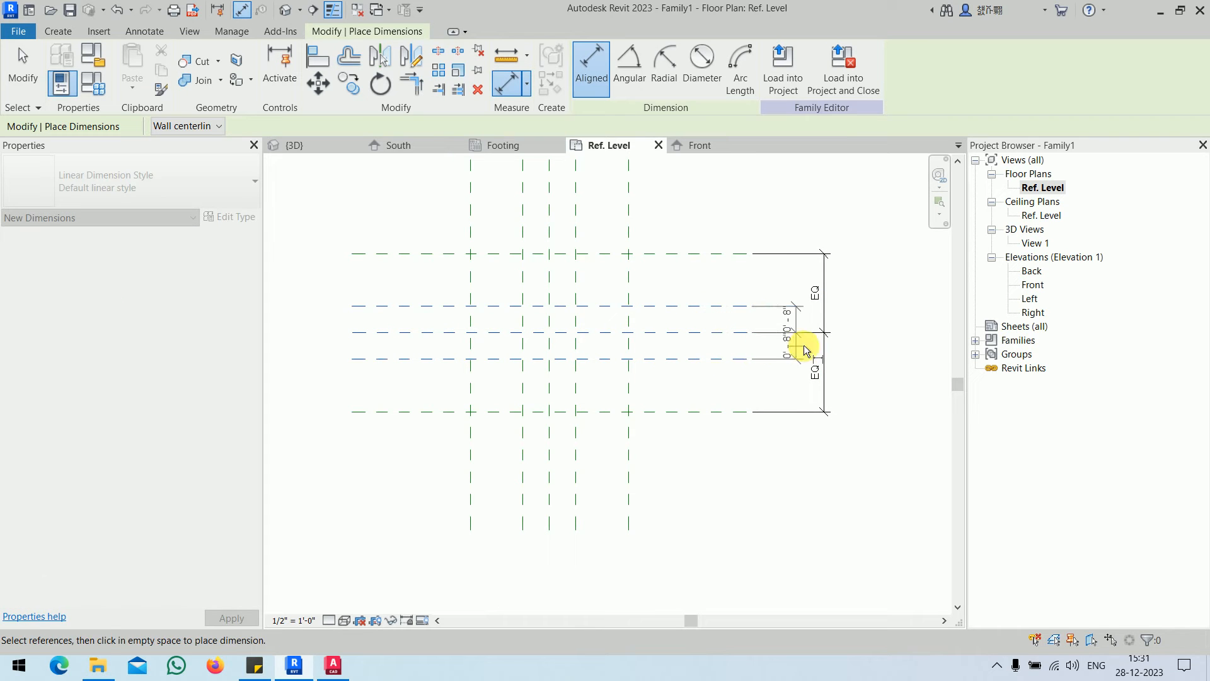
{"action": "left_click", "coordinate": [860, 344]}
{"action": "left_click", "coordinate": [817, 334]}
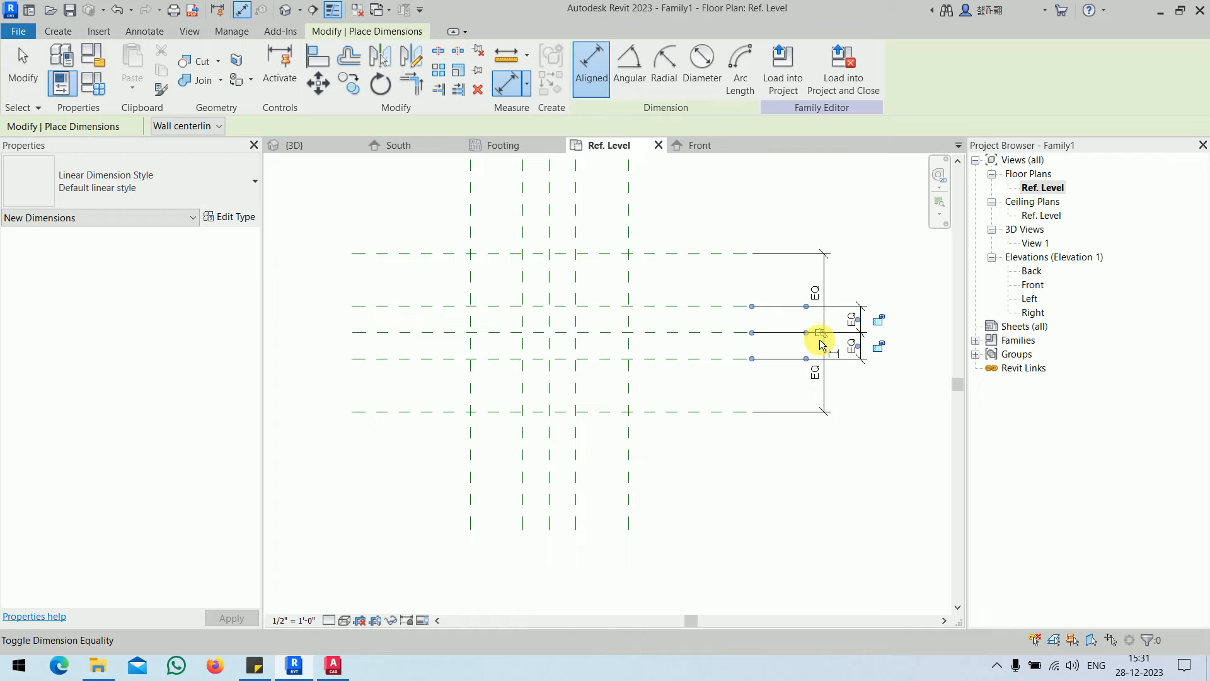
Add an overall aligned dimension between the two inner vertical reference planes, placed above the equality dimensions
{"action": "scroll", "coordinate": [838, 460], "scroll_direction": "down", "scroll_amount": 2}
{"action": "middle_click_drag", "start_coordinate": [845, 459], "coordinate": [807, 513]}
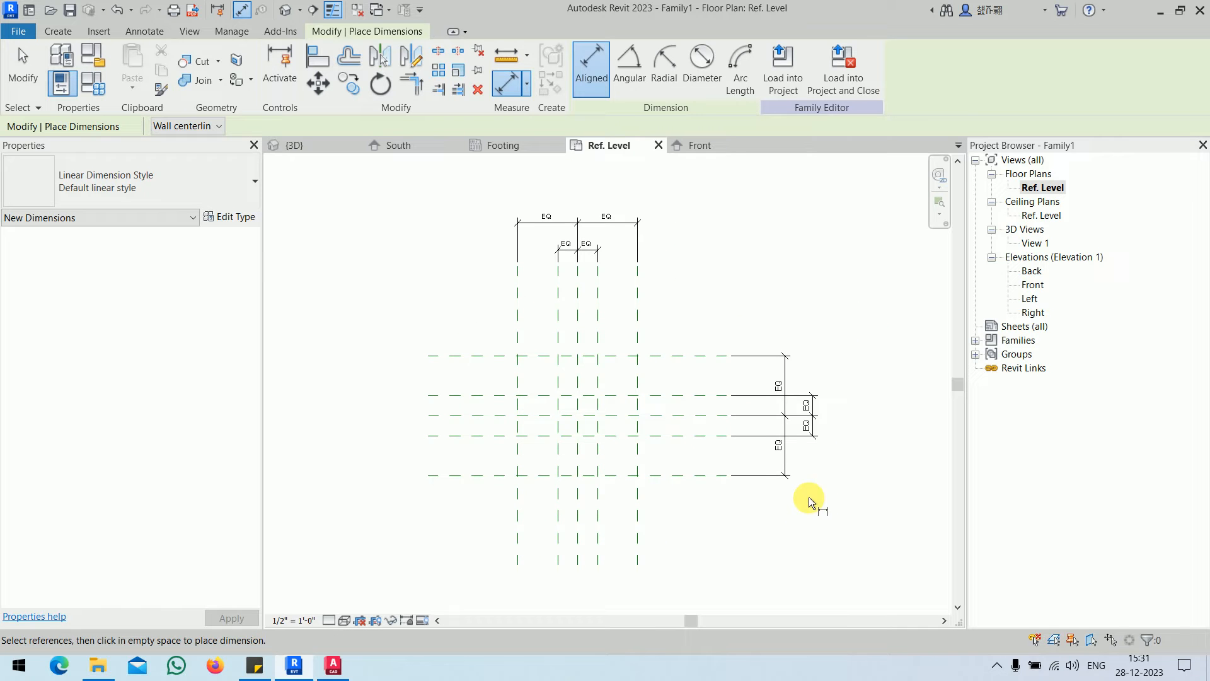
{"action": "left_click", "coordinate": [556, 288]}
{"action": "left_click", "coordinate": [597, 293]}
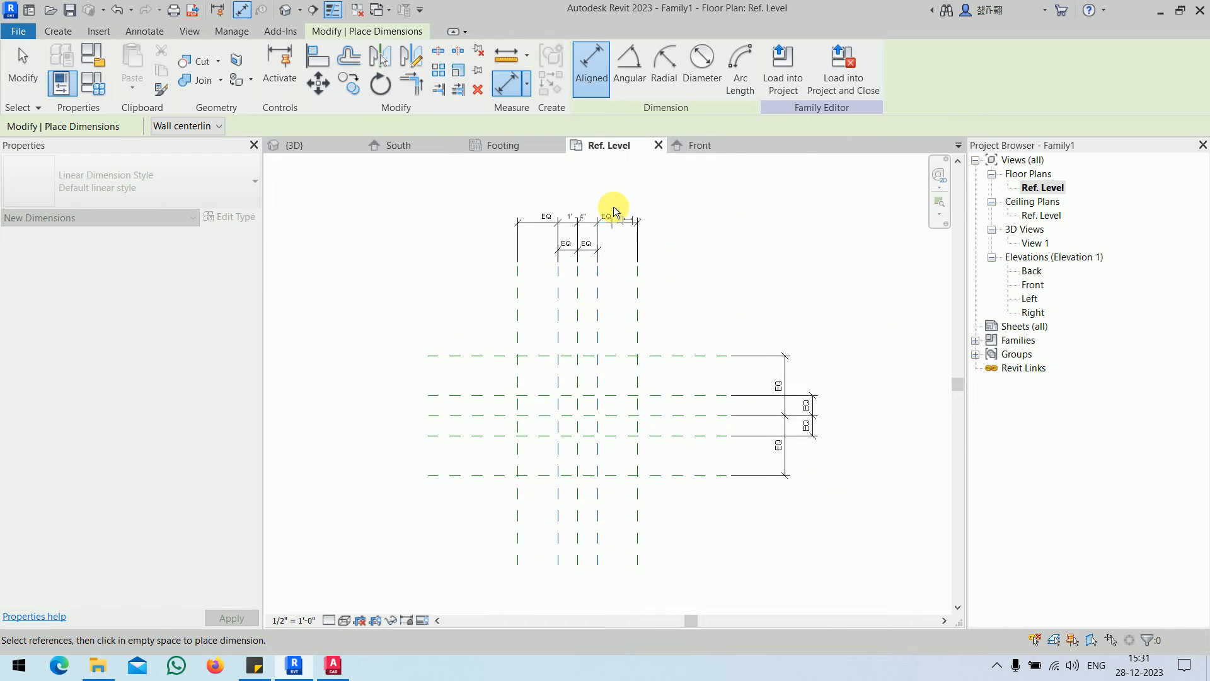
{"action": "left_click", "coordinate": [614, 186]}
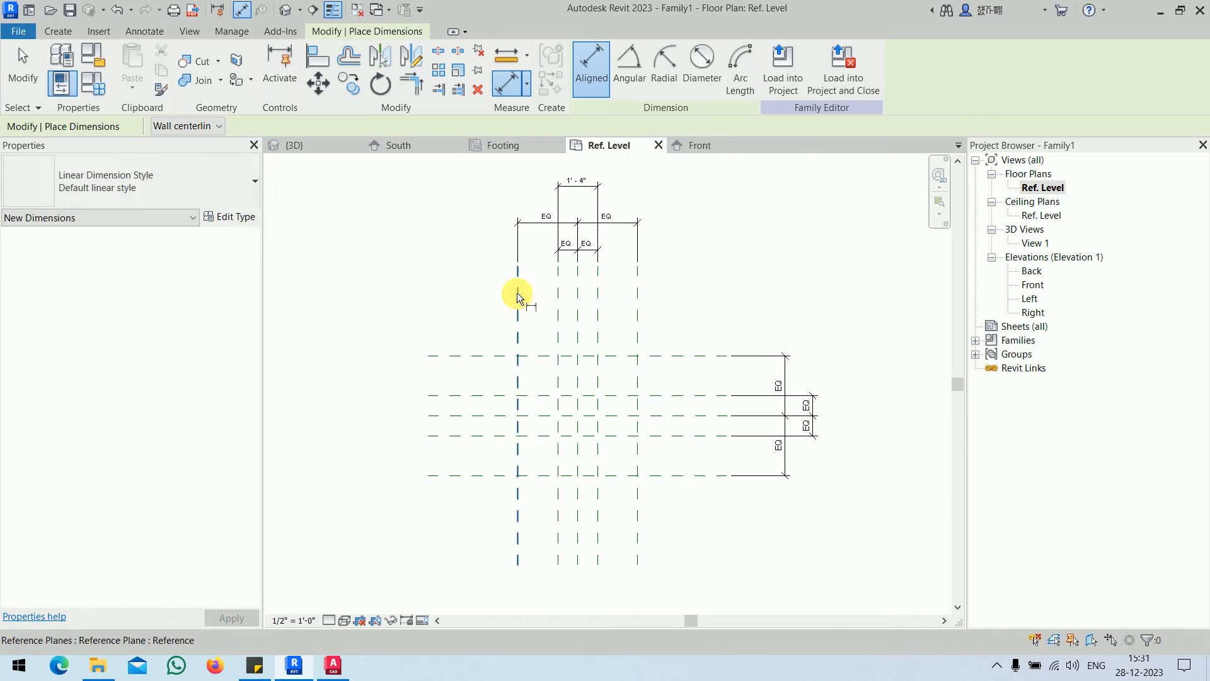
Add an overall aligned dimension between the two outer vertical reference planes, placed above the inner overall dimension
{"action": "left_click", "coordinate": [517, 293]}
{"action": "left_click", "coordinate": [647, 251]}
{"action": "left_click", "coordinate": [649, 161]}
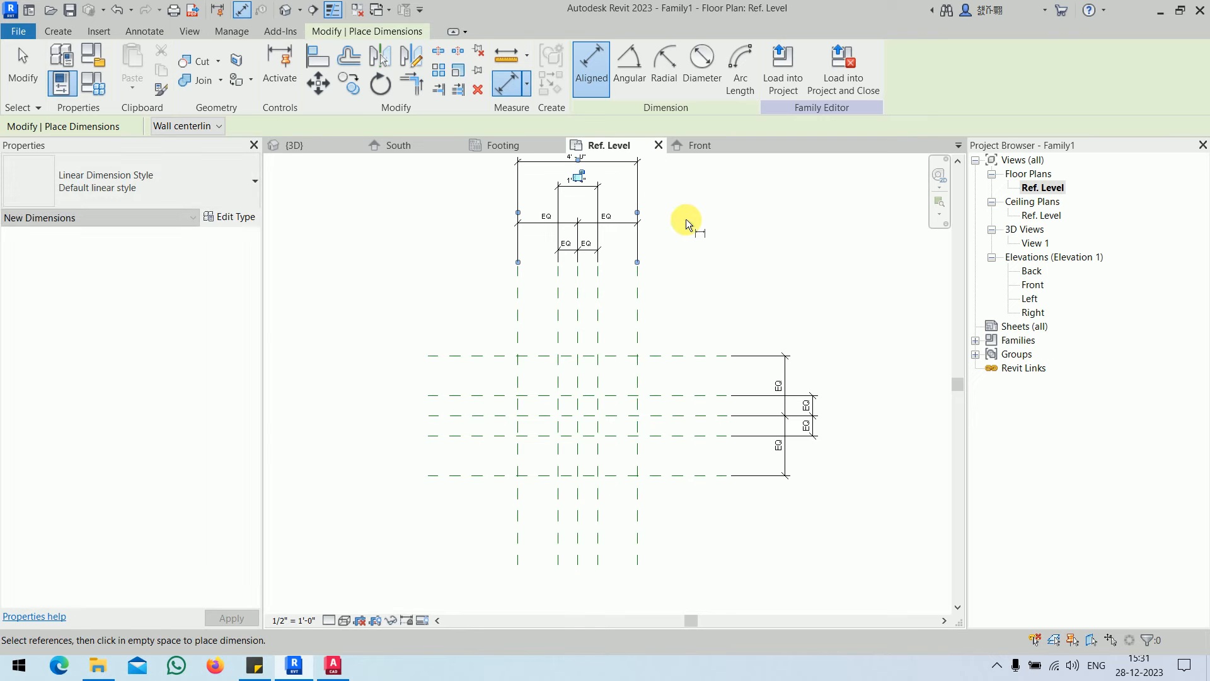
Add overall aligned dimensions between the two outer and between the two inner horizontal reference planes, beside the equality dimensions
{"action": "left_click", "coordinate": [710, 356]}
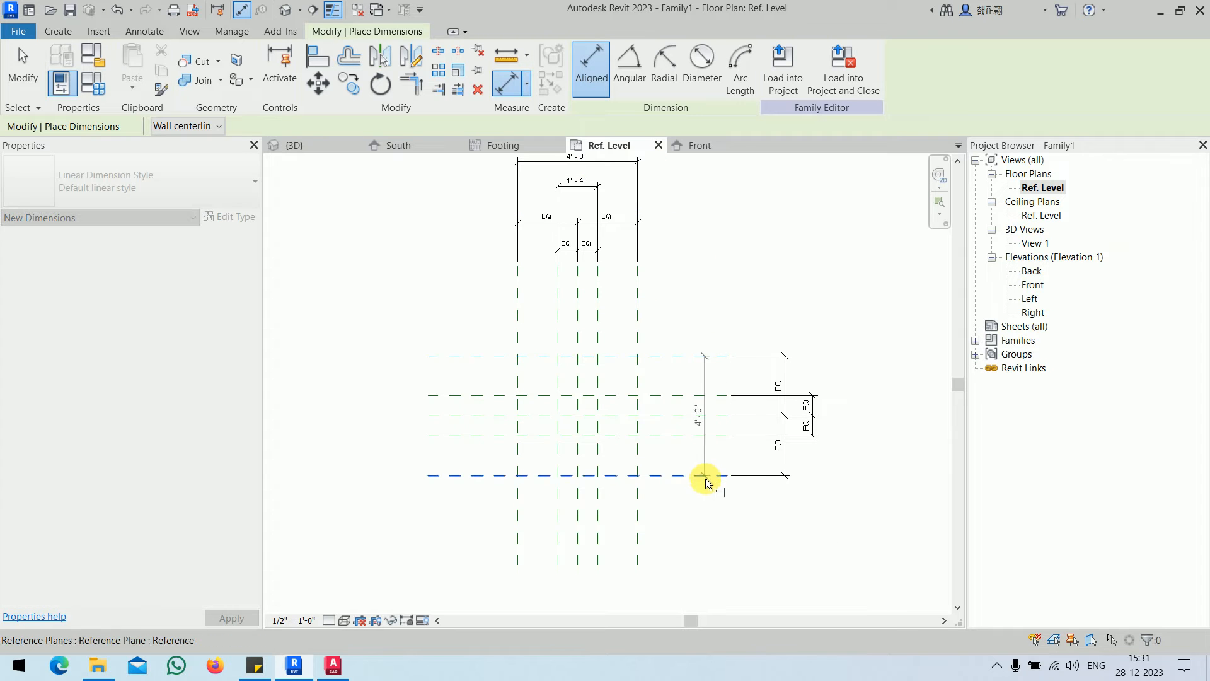
{"action": "left_click", "coordinate": [706, 477]}
{"action": "left_click", "coordinate": [873, 531]}
{"action": "left_click", "coordinate": [715, 396]}
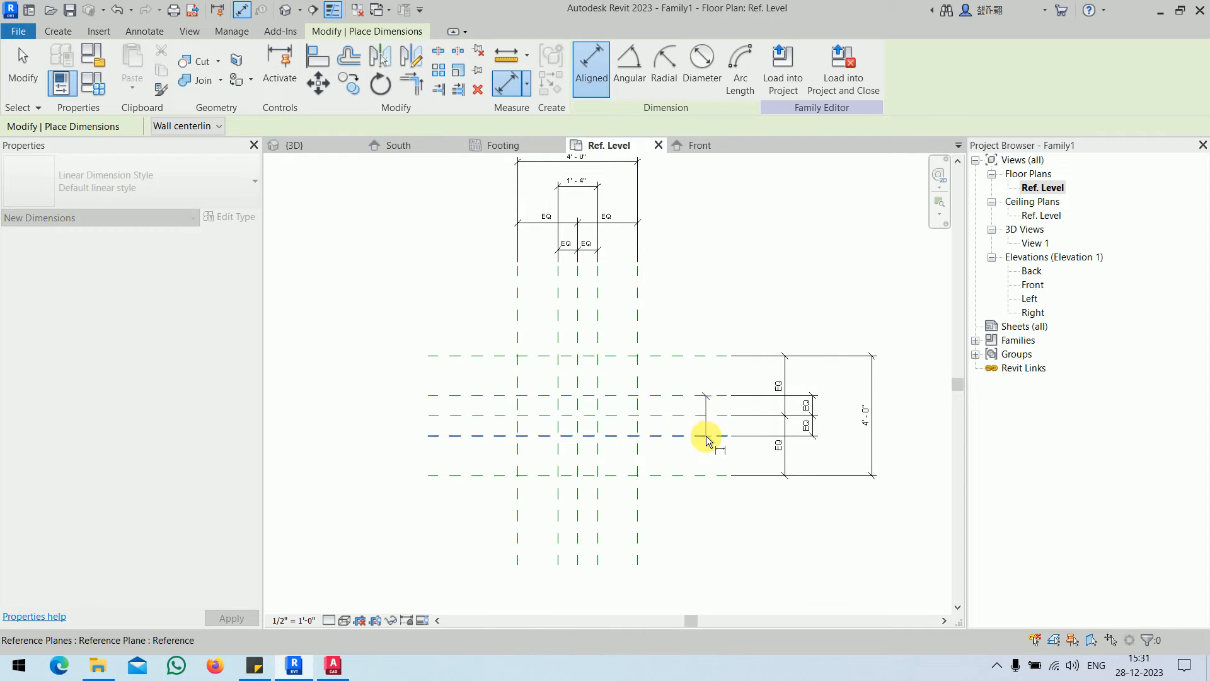
{"action": "left_click", "coordinate": [706, 435]}
{"action": "left_click", "coordinate": [842, 459]}
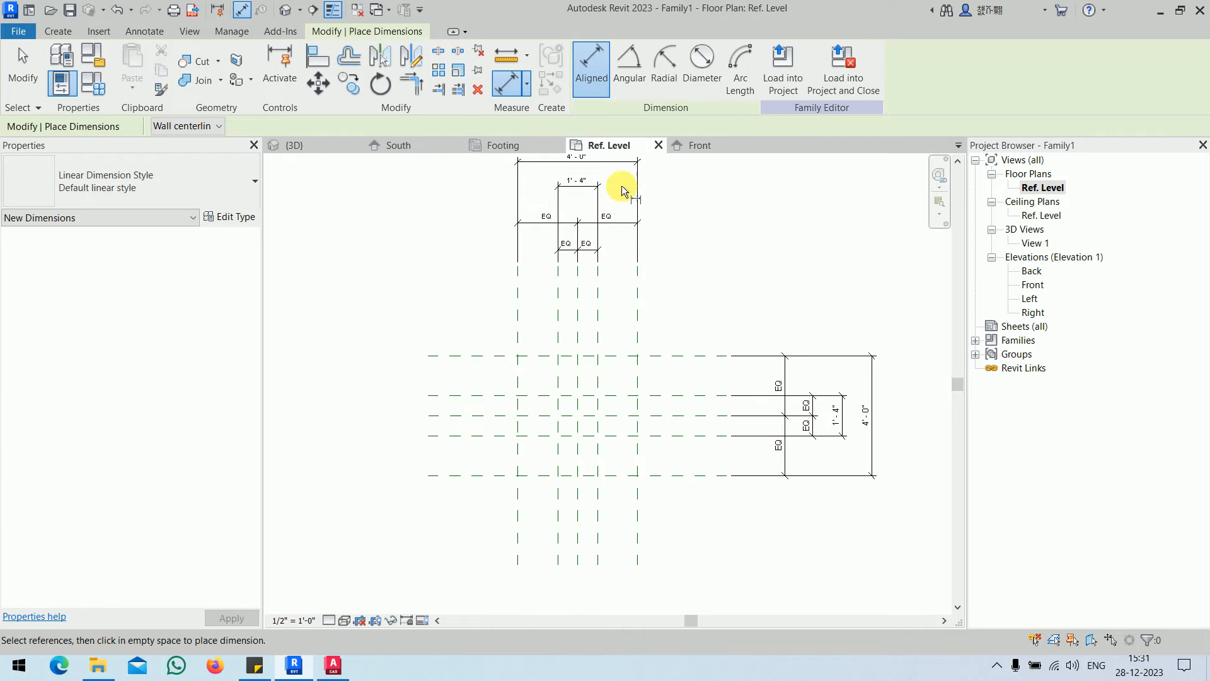
{"action": "middle_click_drag", "start_coordinate": [583, 156], "coordinate": [581, 219]}
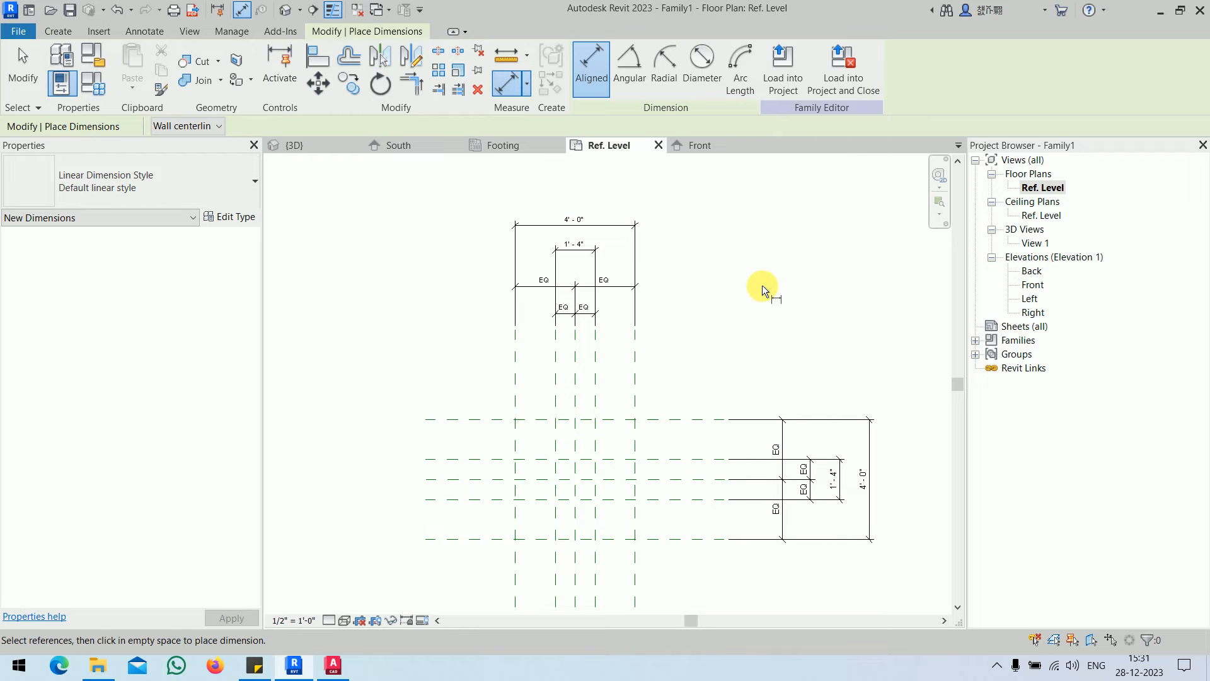
{"action": "key", "text": "Escape"}
{"action": "key", "text": "Escape"}
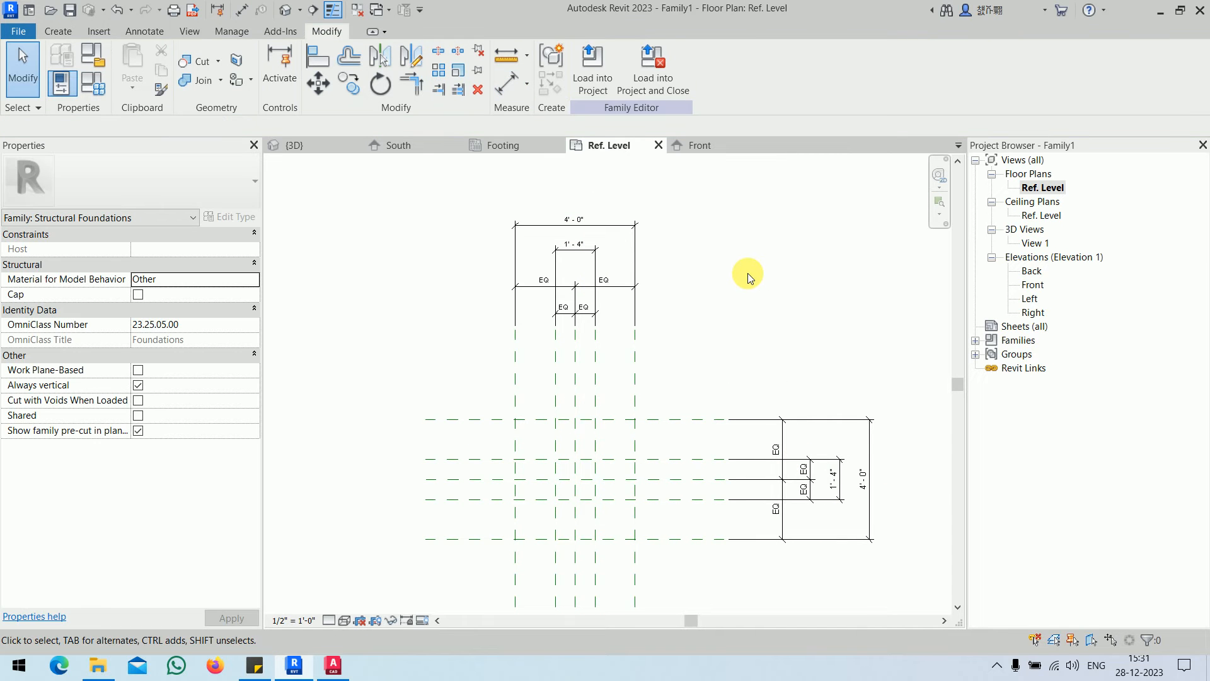
Label the overall dimension between the outer vertical reference planes with a new type parameter named Base_Length
{"action": "left_click", "coordinate": [619, 224]}
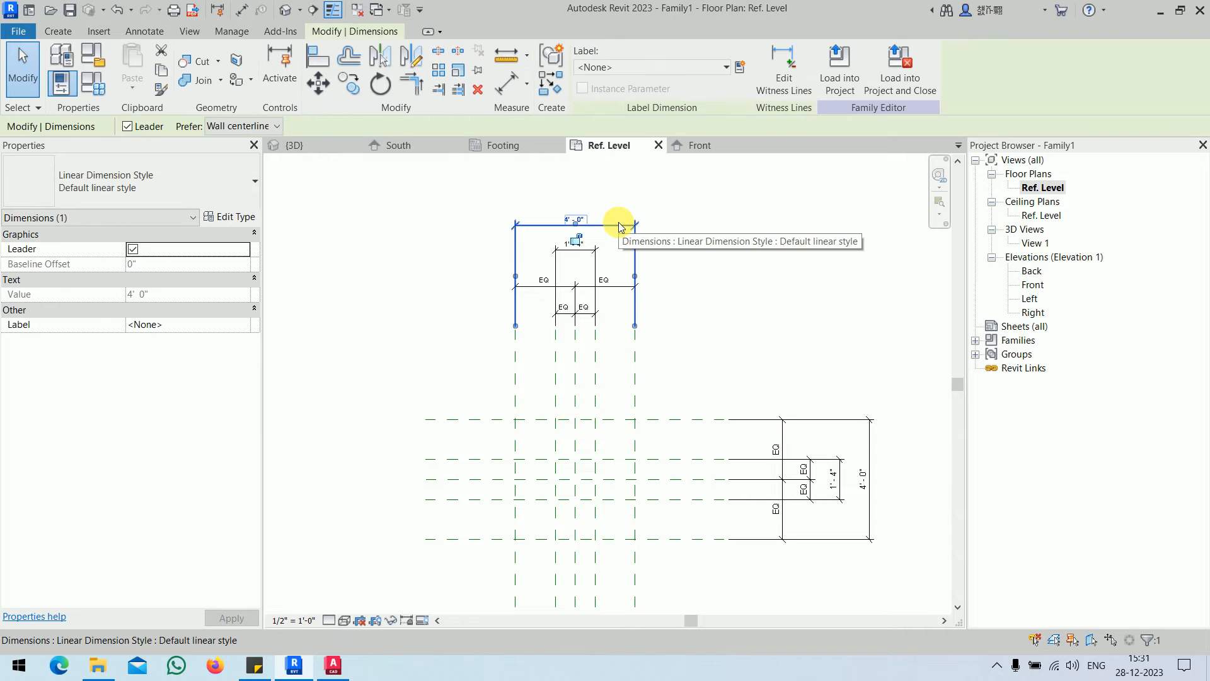
{"action": "left_click", "coordinate": [739, 66]}
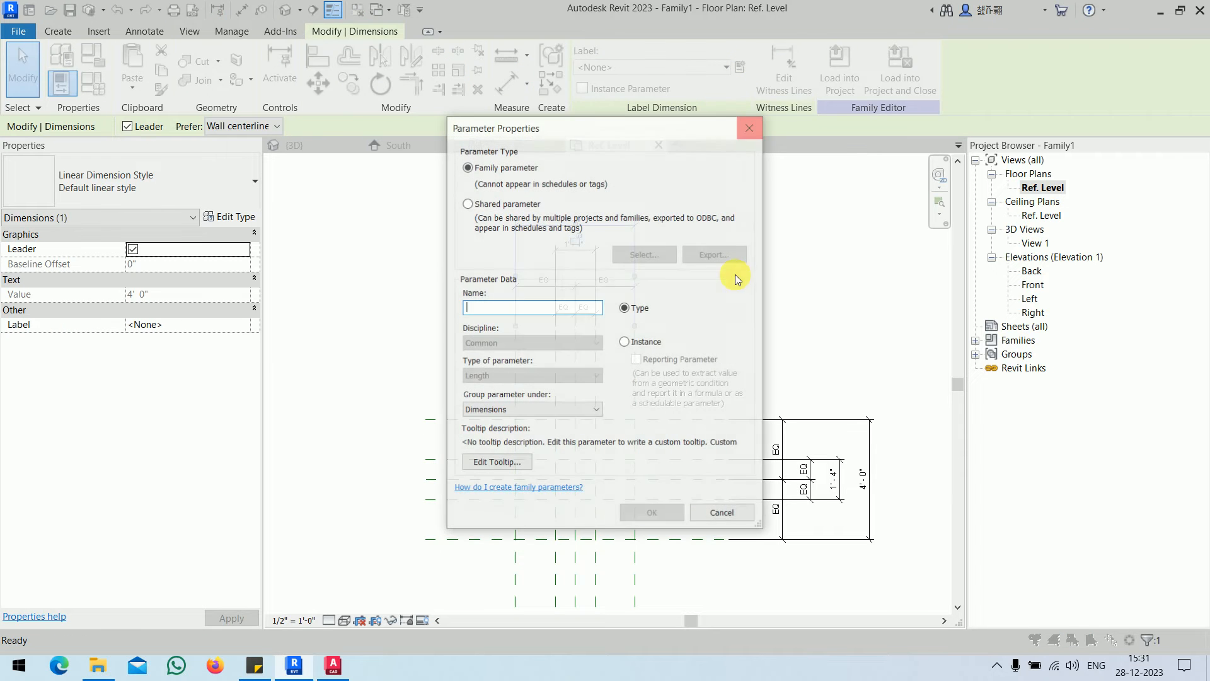
{"action": "type", "text": "Base_Length"}
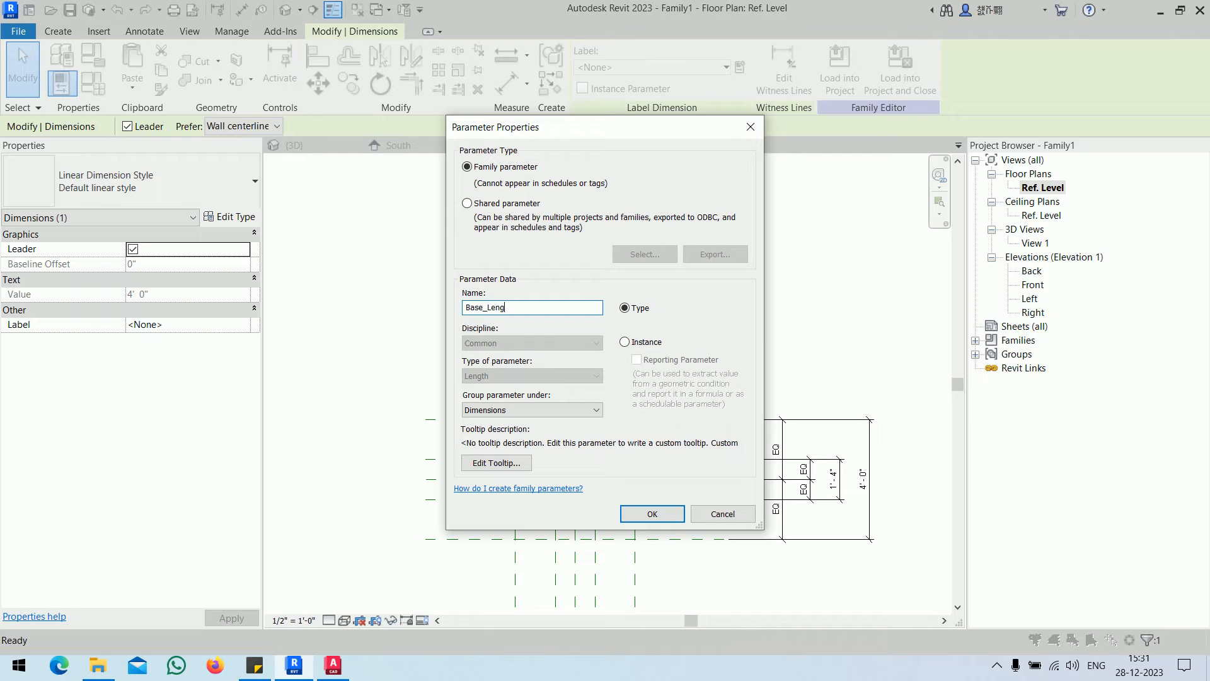
{"action": "left_click", "coordinate": [652, 514]}
{"action": "left_click", "coordinate": [772, 252]}
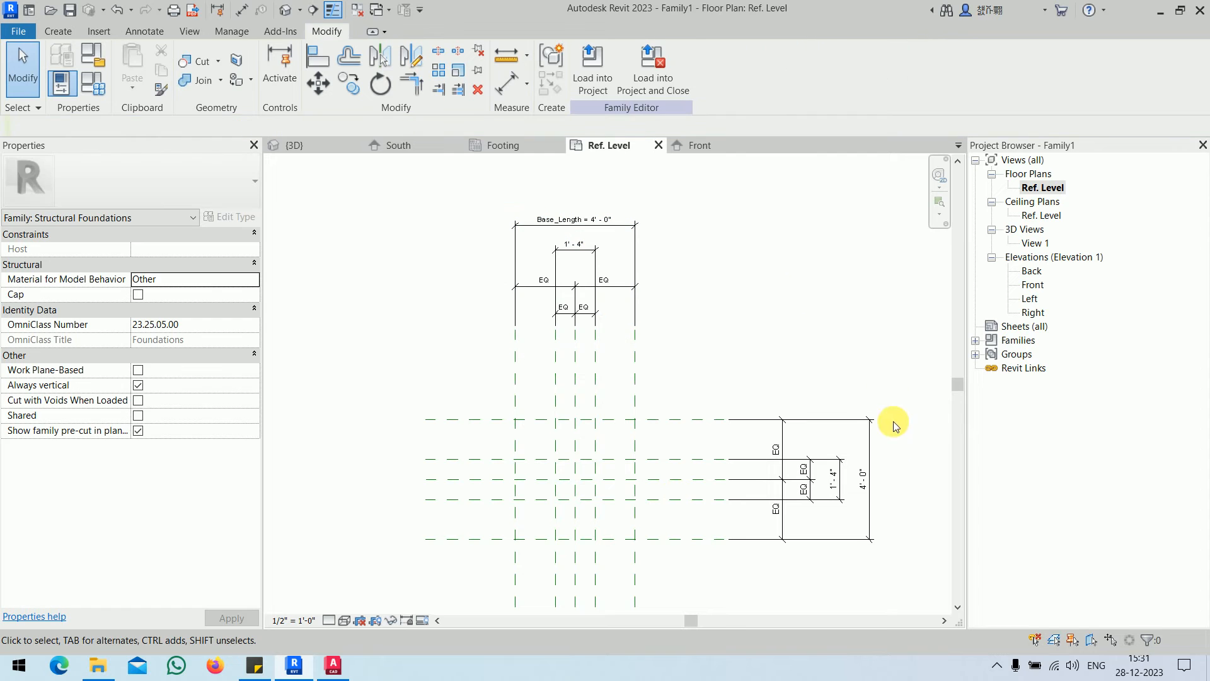
Label the overall dimension between the outer horizontal reference planes with a new type parameter named Base Width
{"action": "left_click", "coordinate": [872, 452]}
{"action": "left_click", "coordinate": [740, 67]}
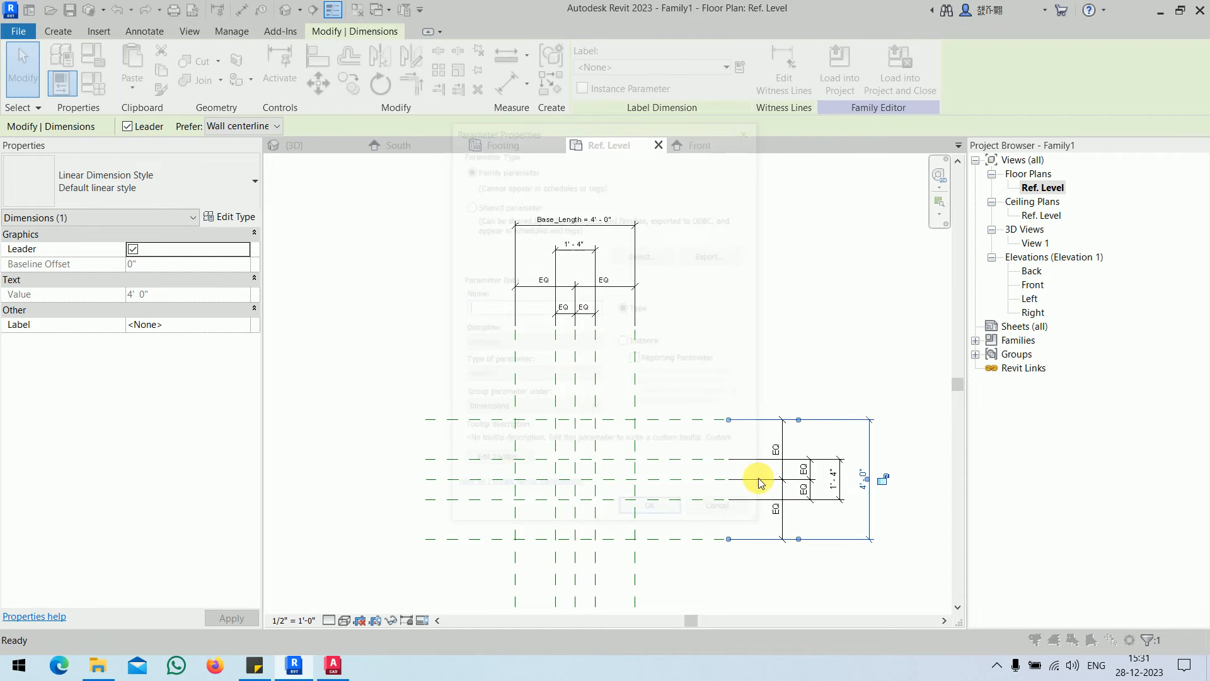
{"action": "type", "text": "Base Width"}
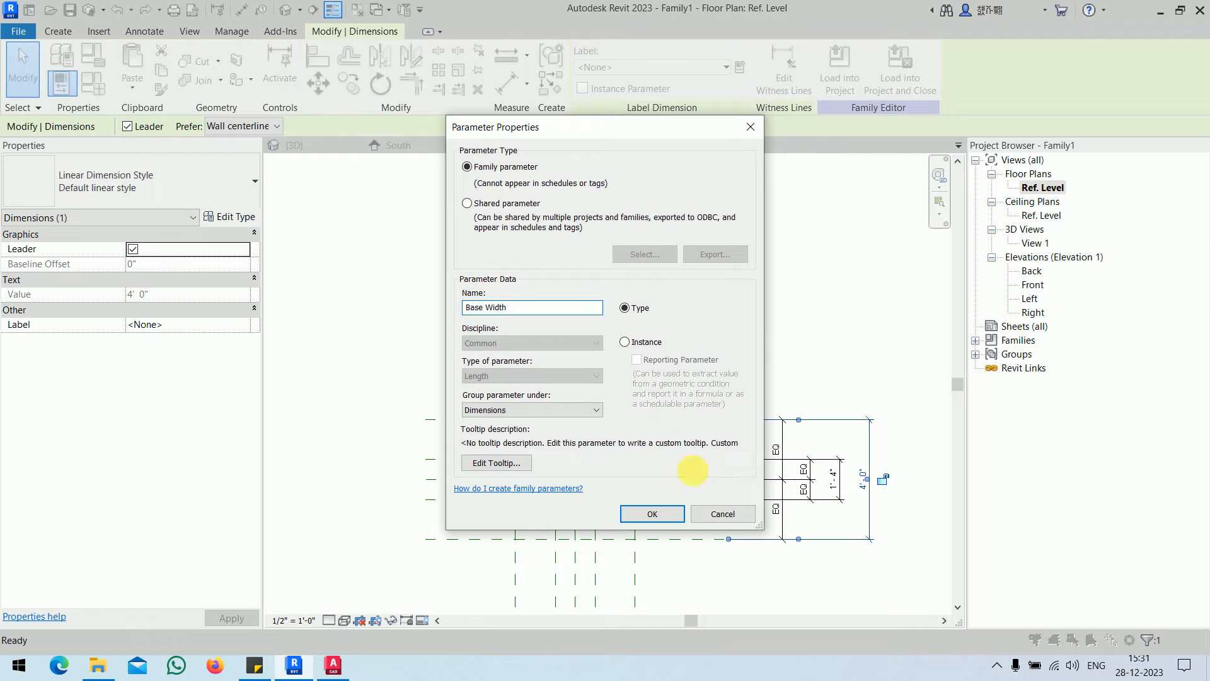
{"action": "left_click", "coordinate": [651, 512]}
{"action": "middle_click_drag", "start_coordinate": [796, 286], "coordinate": [787, 269]}
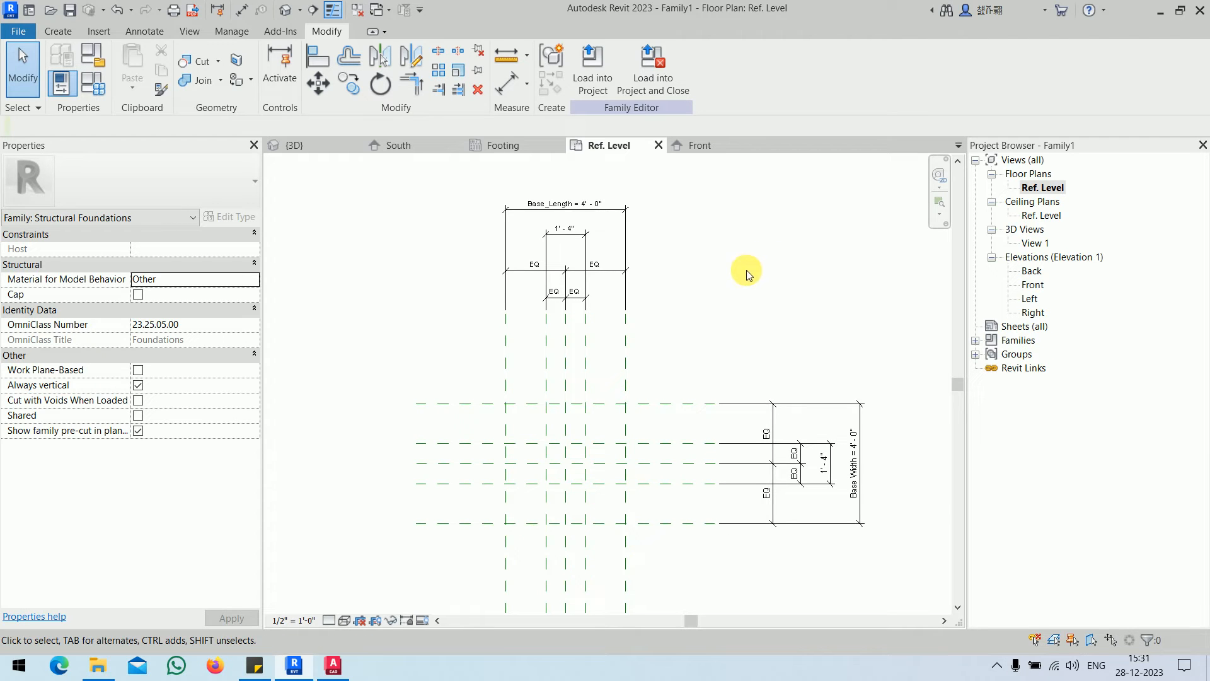
Label the overall dimension between the inner vertical reference planes with a new type parameter named Top Length
{"action": "left_click", "coordinate": [584, 240]}
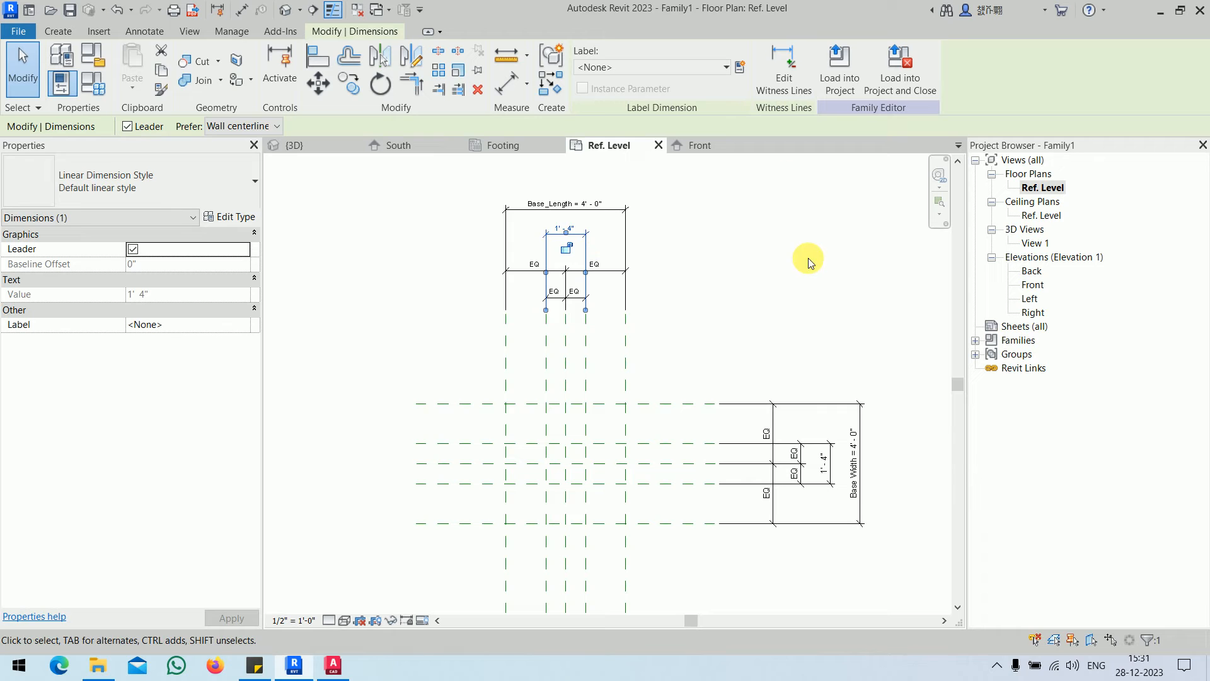
{"action": "left_click", "coordinate": [740, 69]}
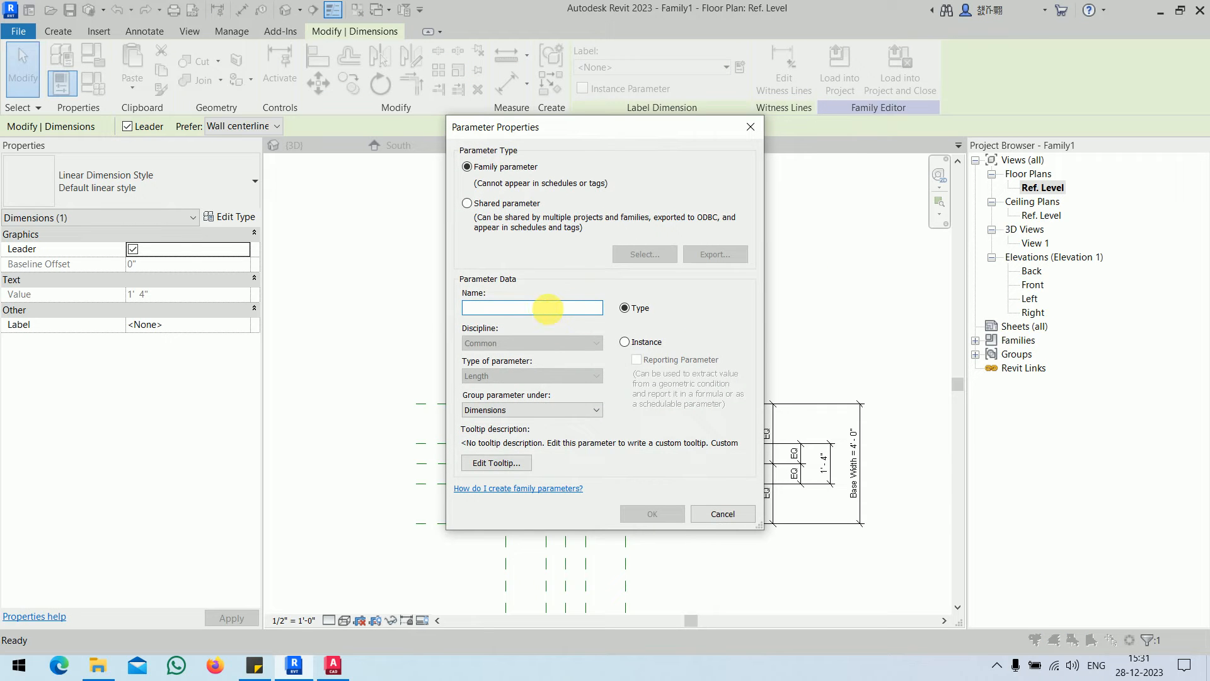
{"action": "type", "text": "Top Length"}
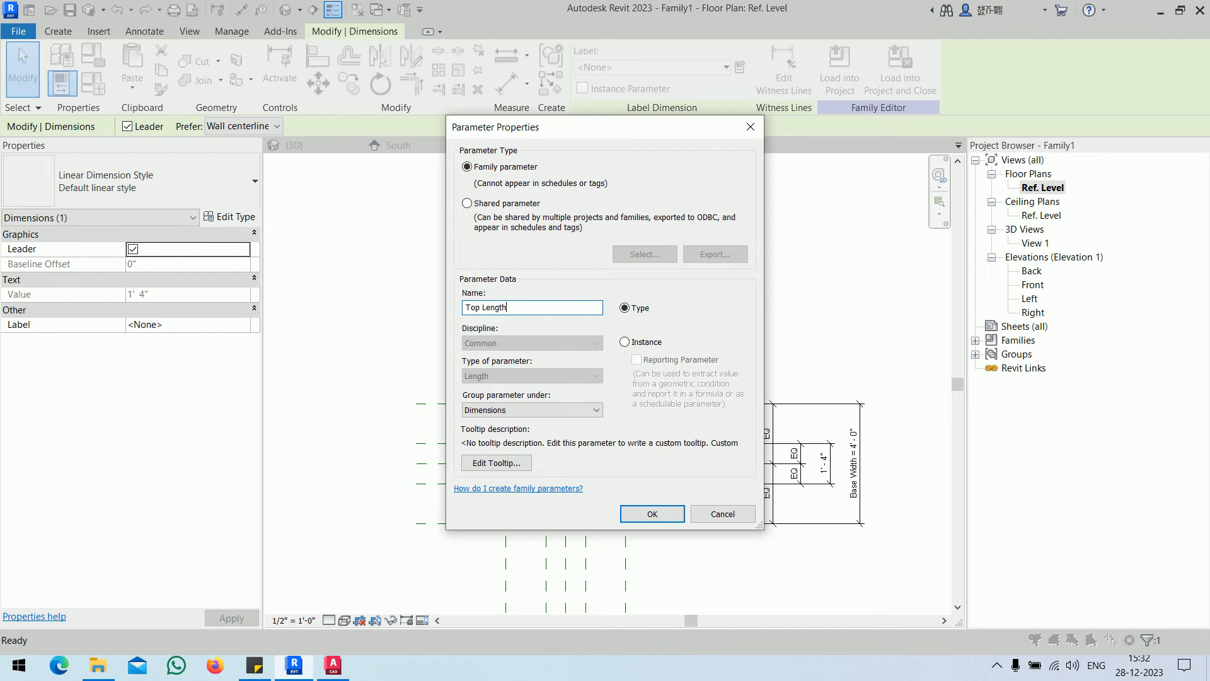
{"action": "left_click", "coordinate": [654, 516]}
{"action": "left_click", "coordinate": [839, 284]}
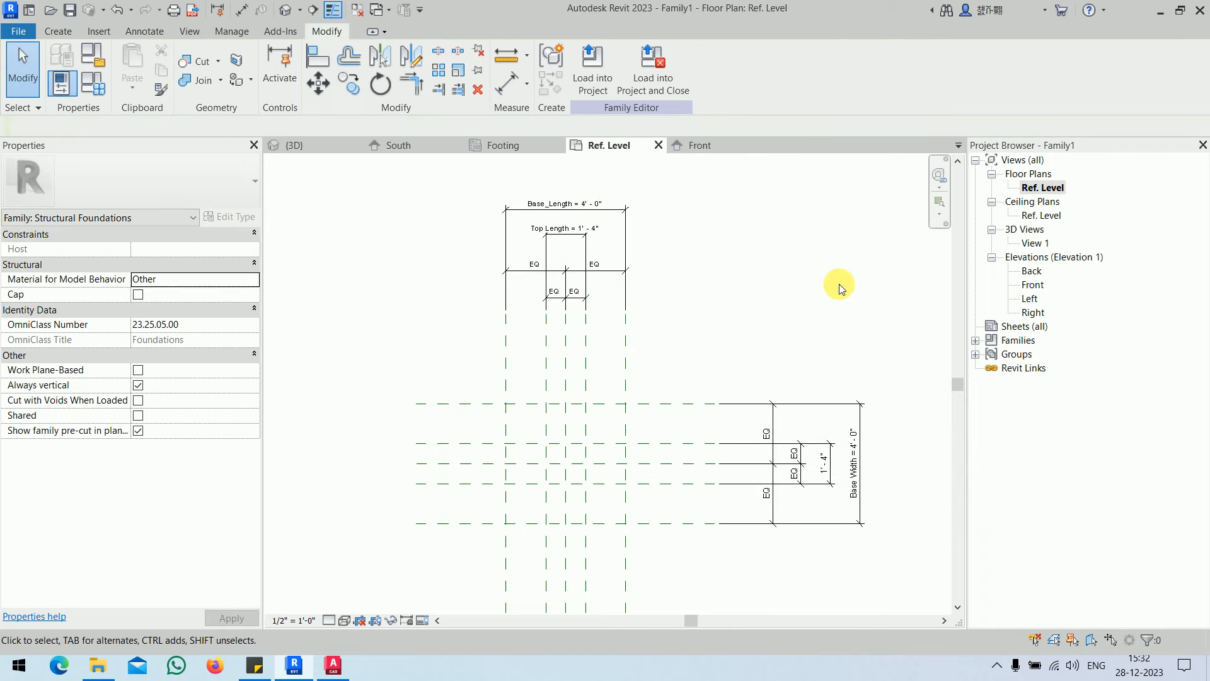
Label the overall dimension between the inner horizontal reference planes with a new type parameter named Top Width
{"action": "left_click", "coordinate": [829, 476]}
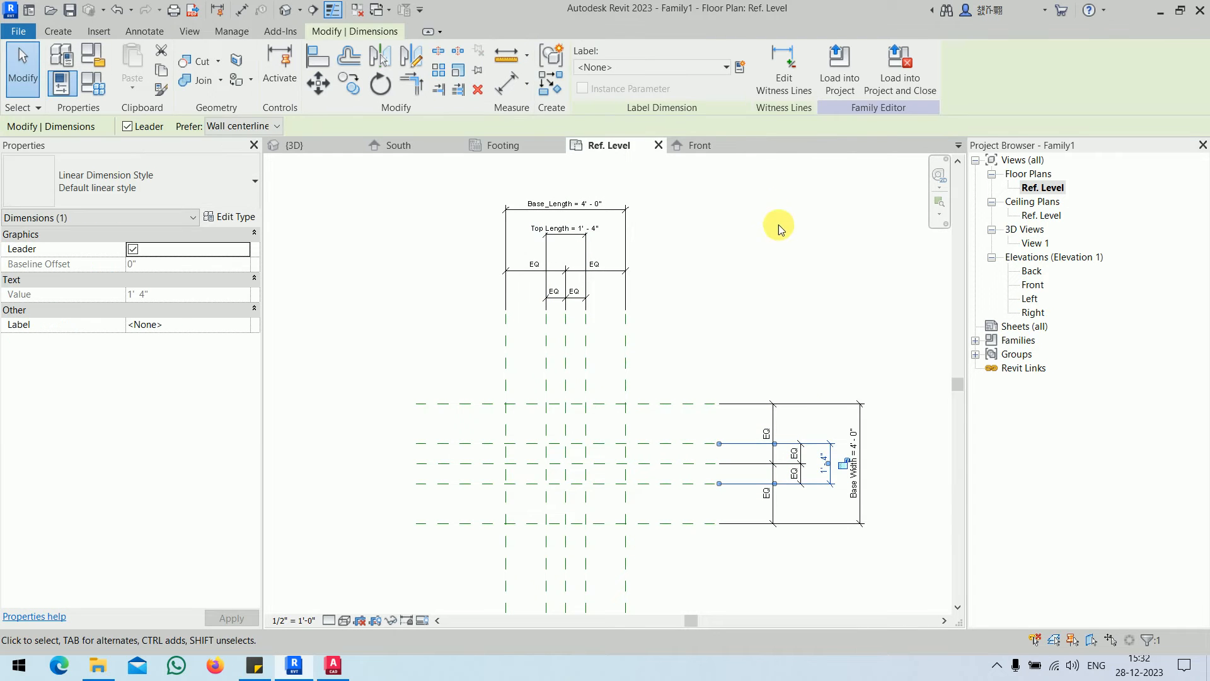
{"action": "left_click", "coordinate": [741, 74]}
{"action": "type", "text": "Top Wid"}
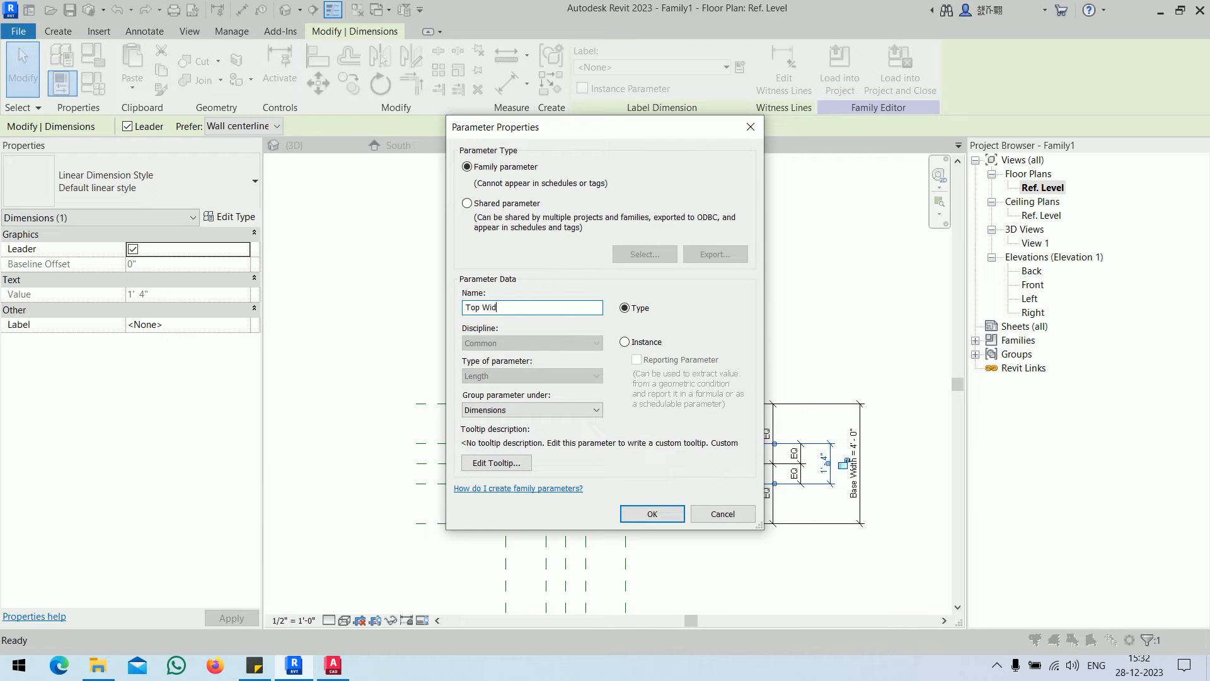
{"action": "type", "text": "th"}
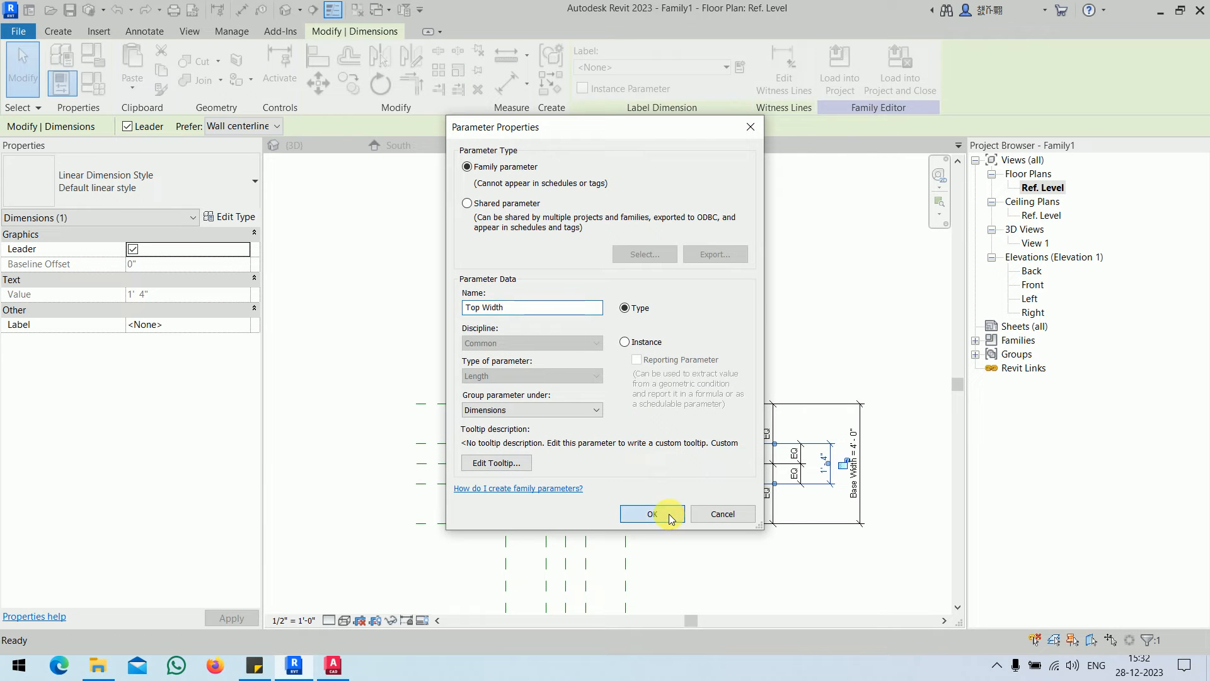
{"action": "left_click", "coordinate": [652, 514]}
{"action": "left_click", "coordinate": [811, 299]}
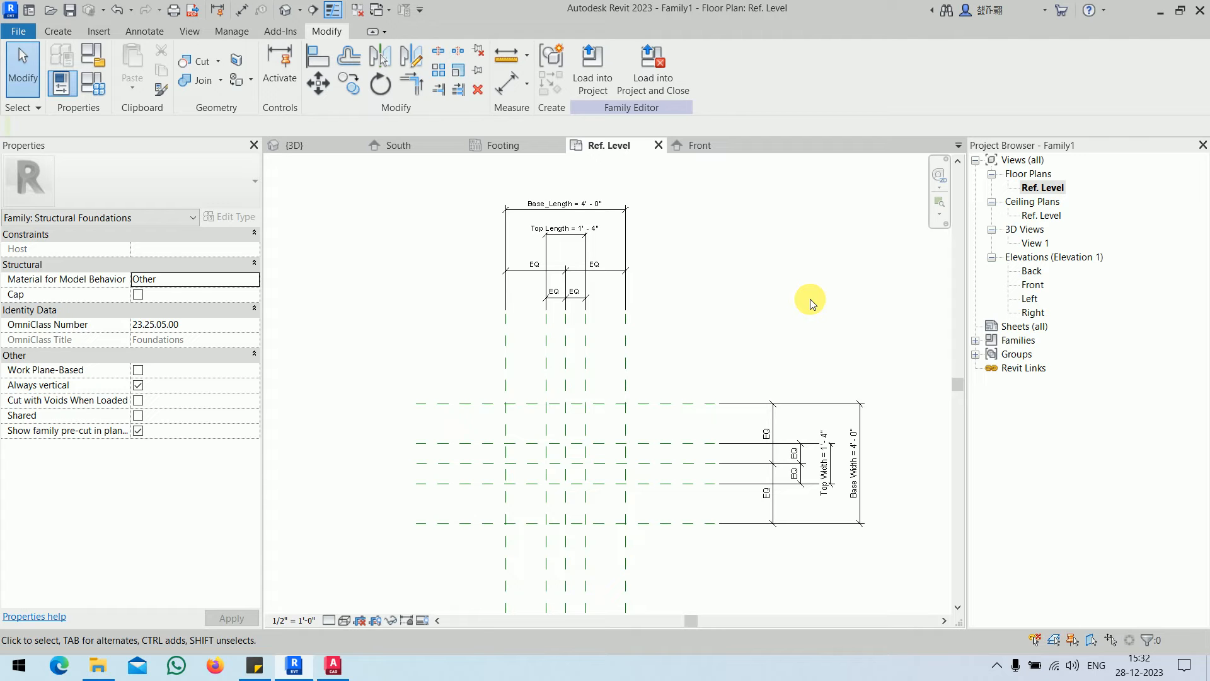
Start a solid extrusion and sketch a rectangle between opposite intersections of the outer reference planes
{"action": "left_click", "coordinate": [58, 31]}
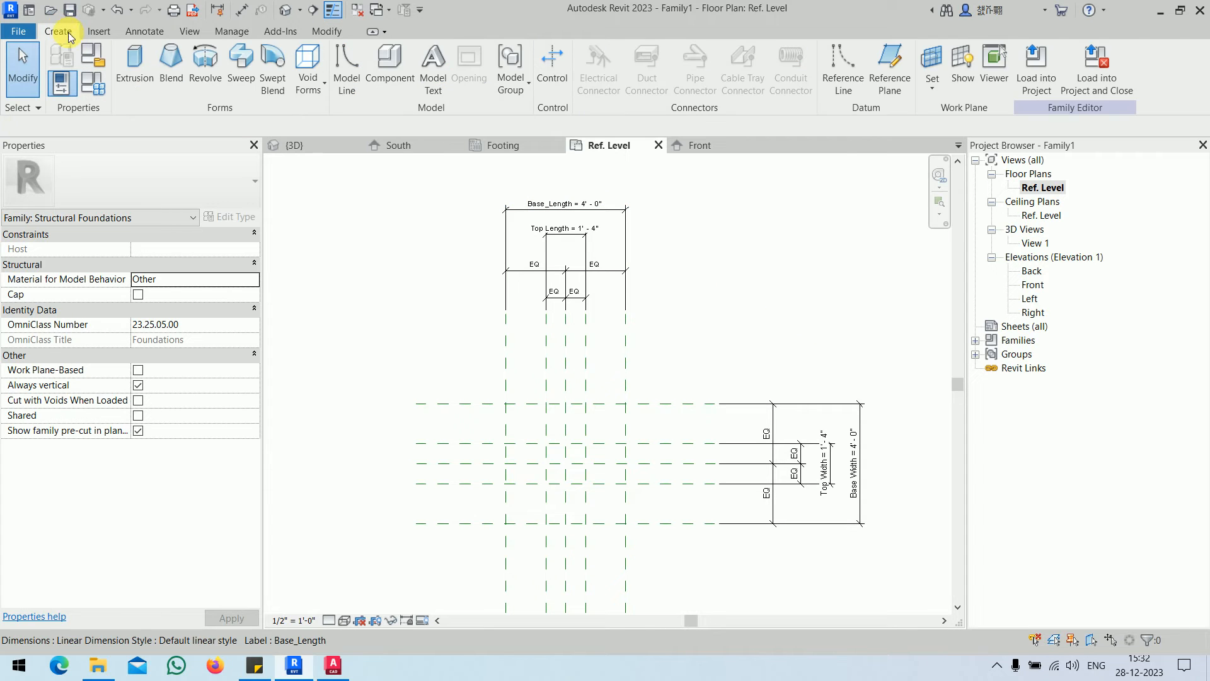
{"action": "left_click", "coordinate": [132, 80]}
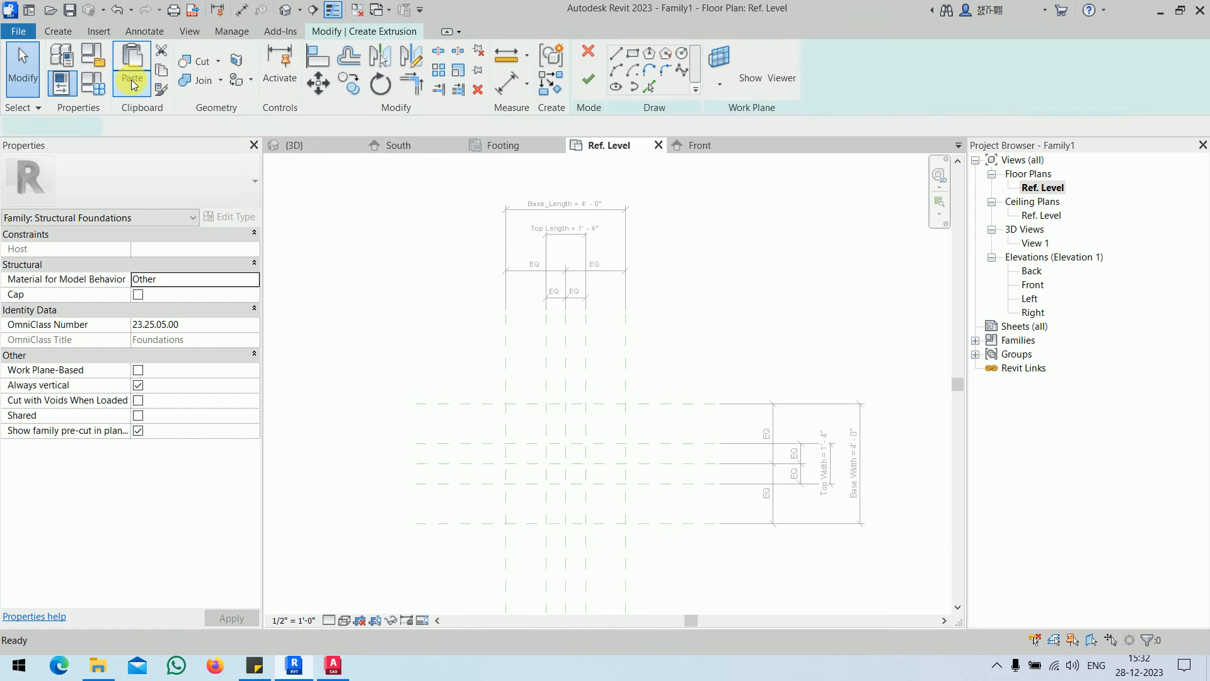
{"action": "left_click", "coordinate": [638, 61]}
{"action": "scroll", "coordinate": [586, 500], "scroll_direction": "up", "scroll_amount": 5}
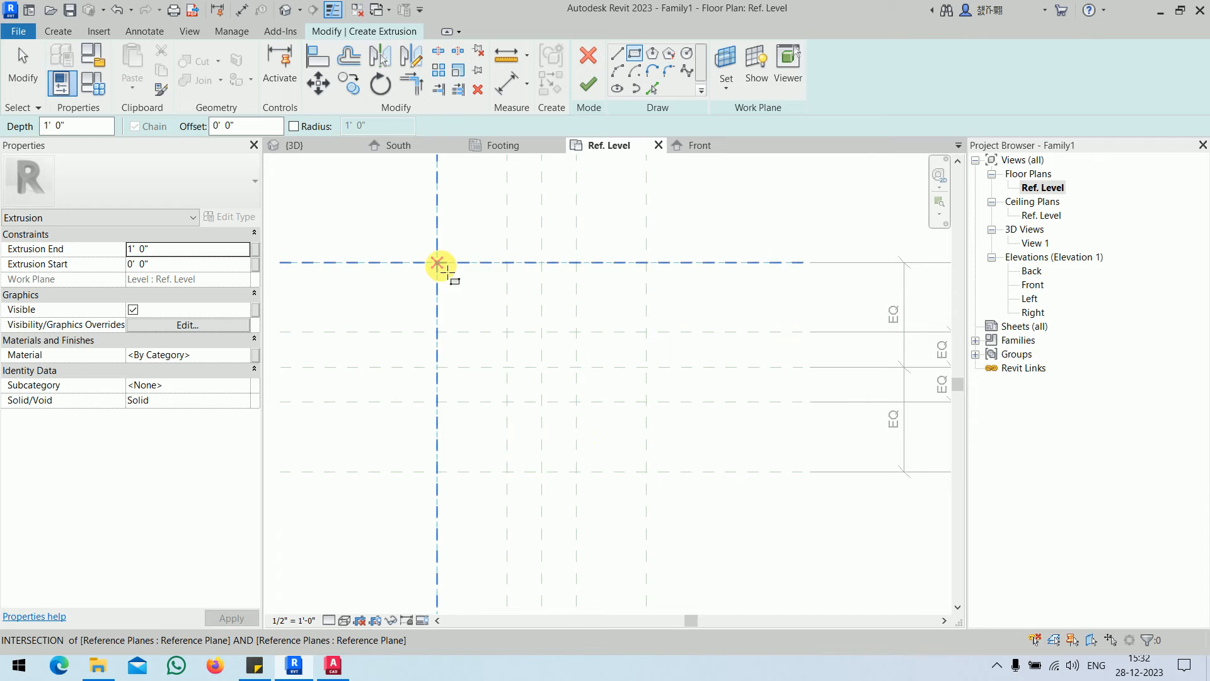
{"action": "left_click", "coordinate": [438, 262]}
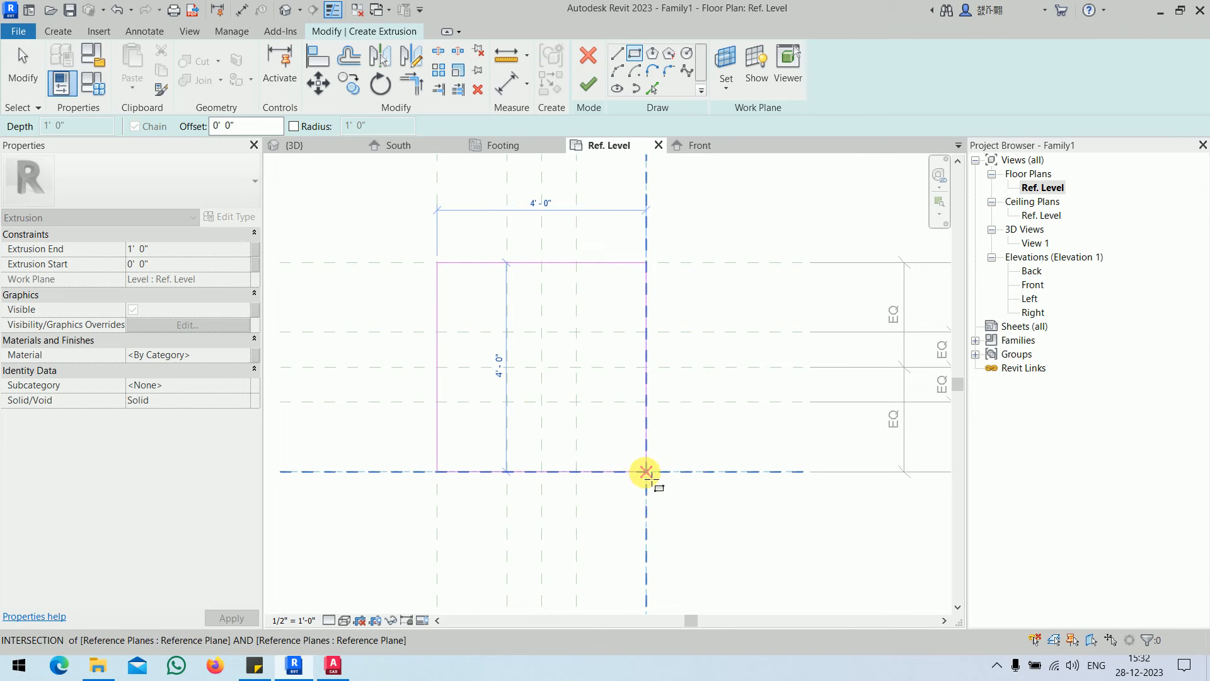
{"action": "left_click", "coordinate": [646, 472]}
Lock the four sides of the rectangle to the outer reference planes and finish the extrusion
{"action": "left_click", "coordinate": [526, 281]}
{"action": "left_click", "coordinate": [456, 404]}
{"action": "left_click", "coordinate": [563, 453]}
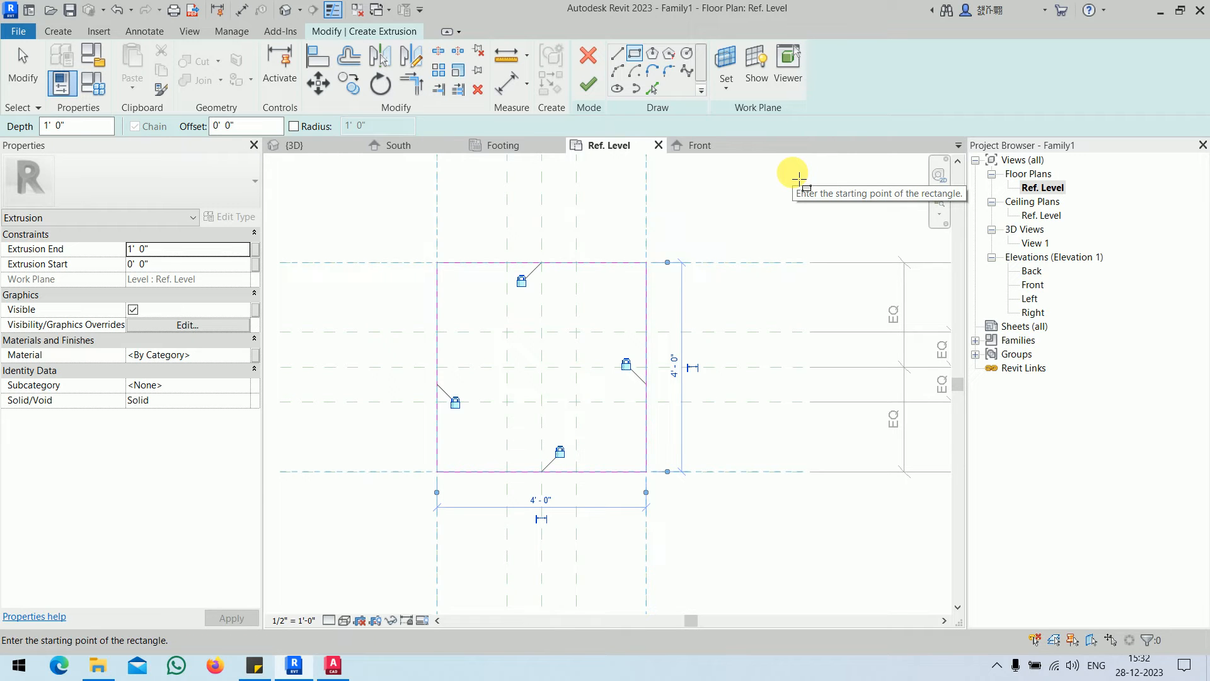
{"action": "left_click", "coordinate": [179, 251]}
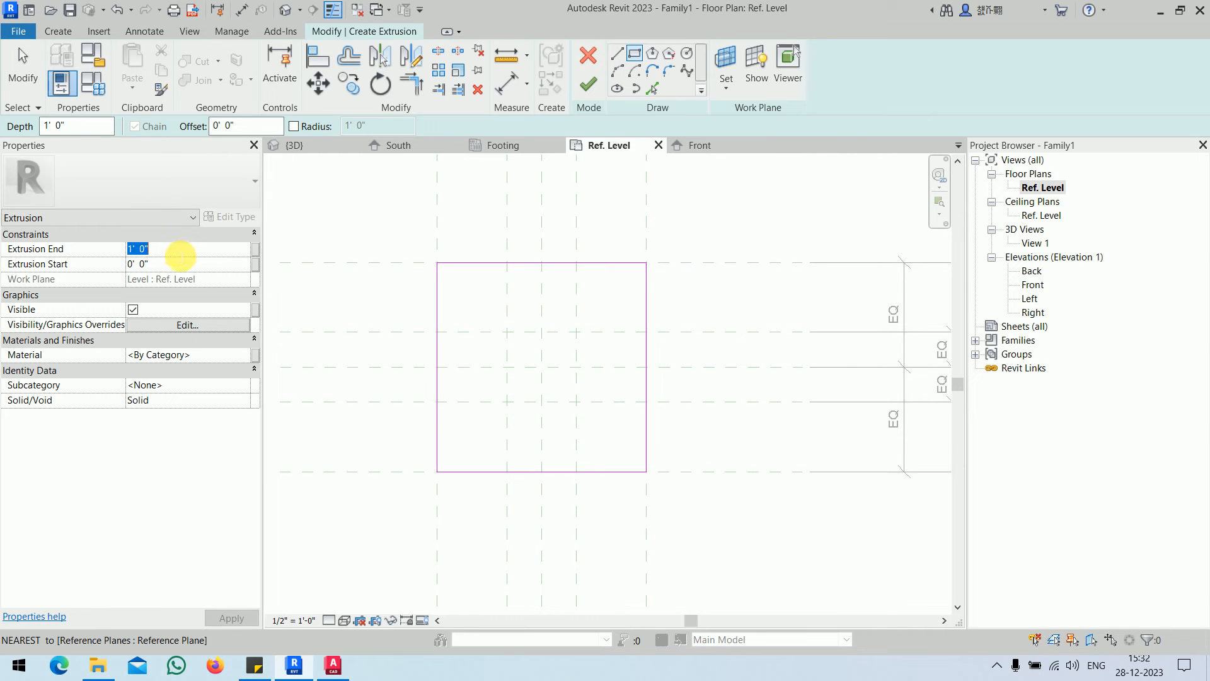
{"action": "left_click", "coordinate": [588, 85]}
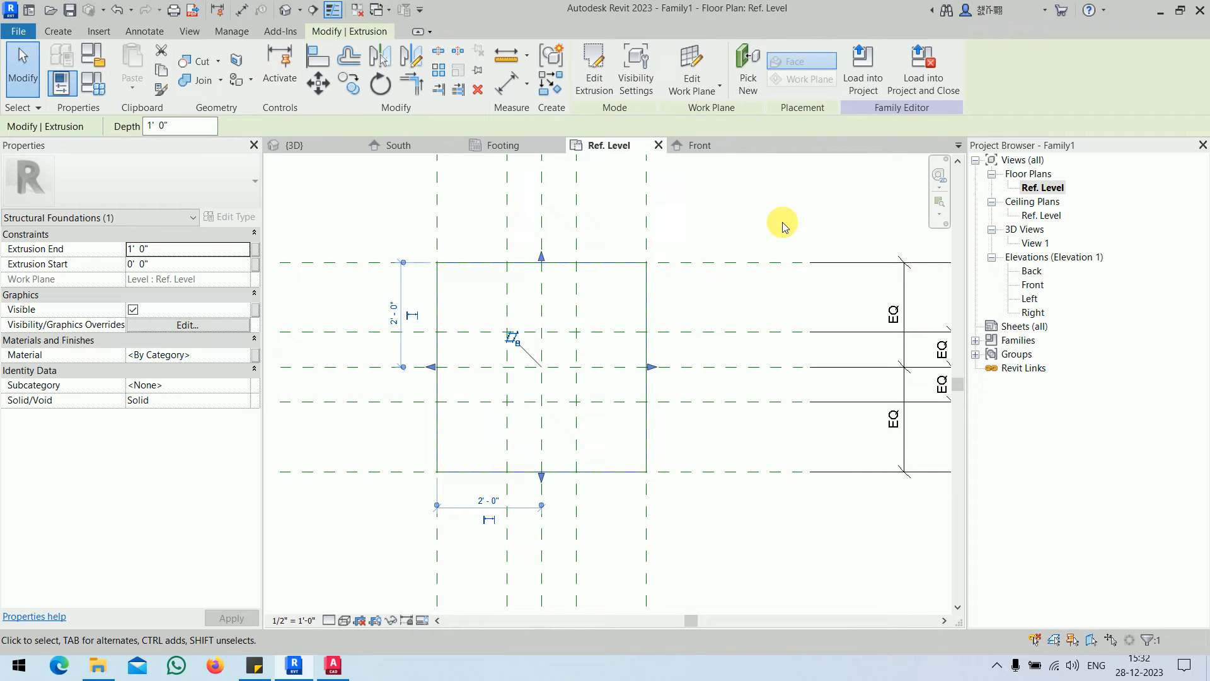
In the Front elevation, stretch the extrusion's top face up to the Base Thickness reference plane and lock it there
{"action": "left_click", "coordinate": [697, 145]}
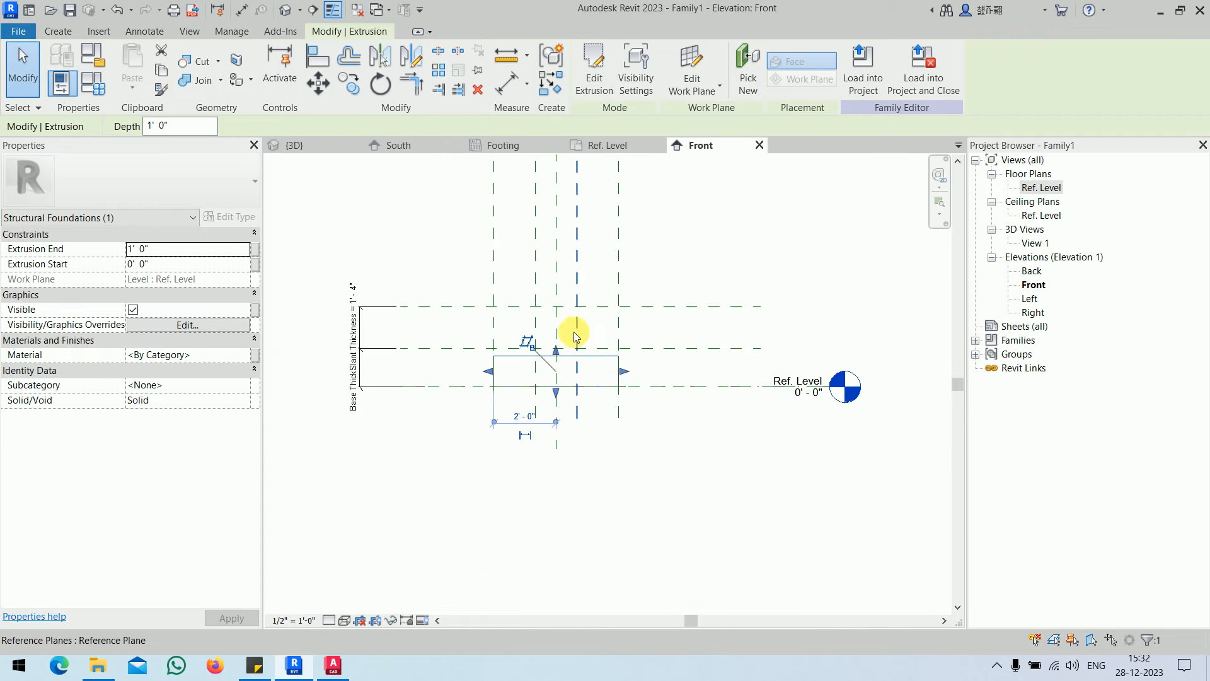
{"action": "scroll", "coordinate": [562, 327], "scroll_direction": "up", "scroll_amount": 2}
{"action": "mouse_move", "coordinate": [553, 365]}
{"action": "left_mouse_down"}
{"action": "mouse_move", "coordinate": [563, 302]}
{"action": "mouse_move", "coordinate": [554, 360]}
{"action": "left_mouse_up"}
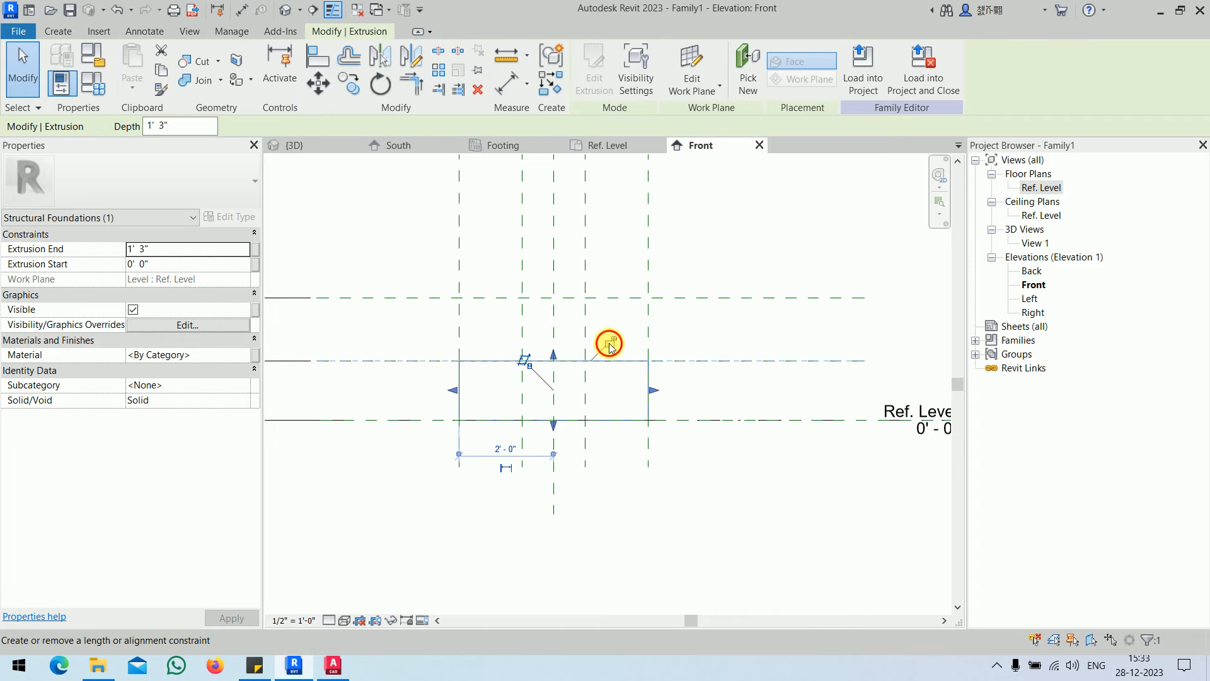
{"action": "left_click", "coordinate": [728, 527]}
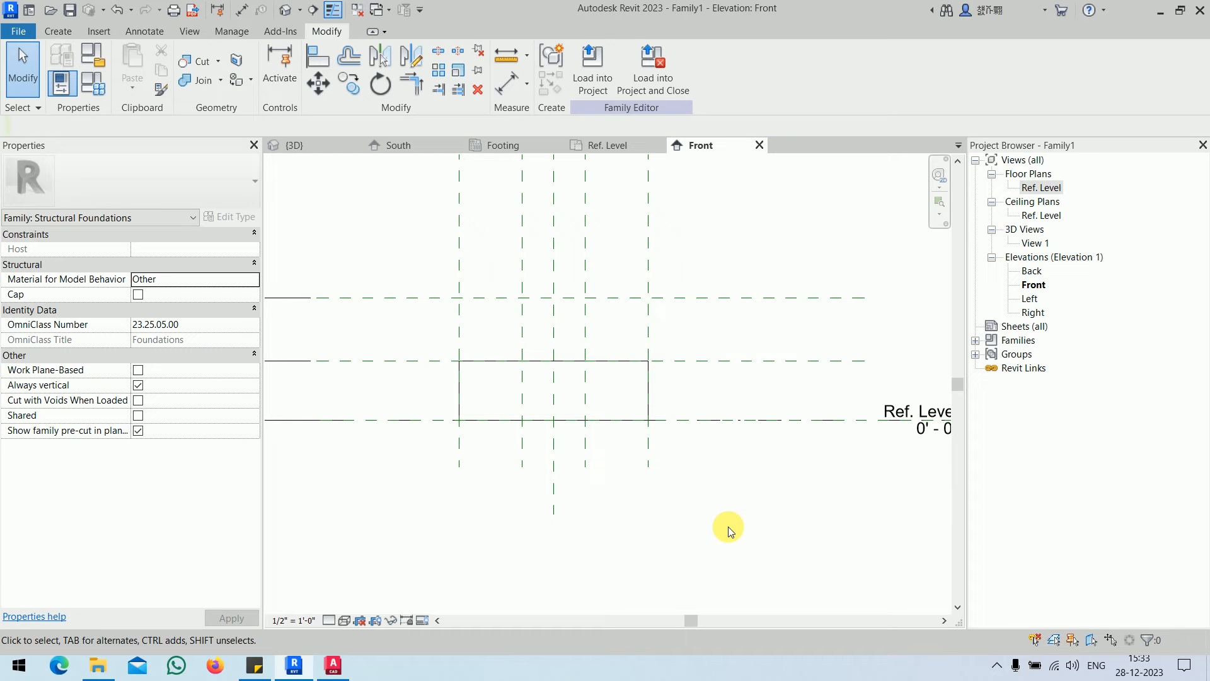
{"action": "scroll", "coordinate": [596, 273], "scroll_direction": "down", "scroll_amount": 1}
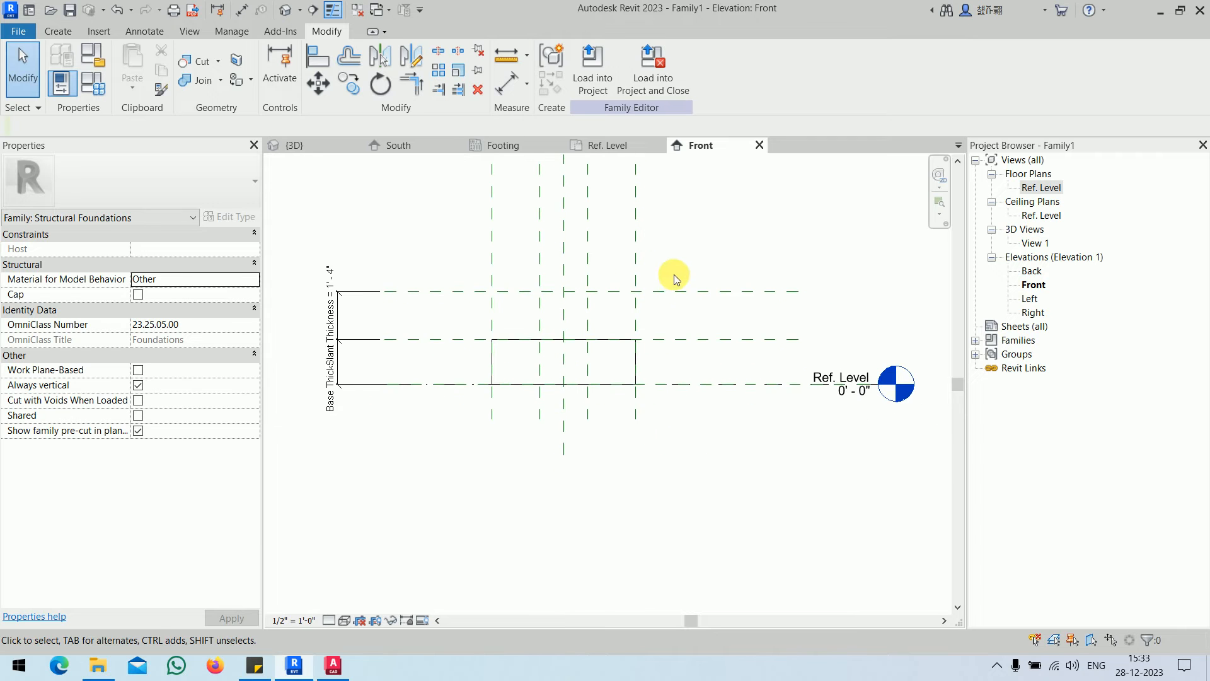
In the Ref. Level plan, start a solid blend and sketch its base rectangle between opposite intersections of the outer reference planes
{"action": "double_click", "coordinate": [1042, 187]}
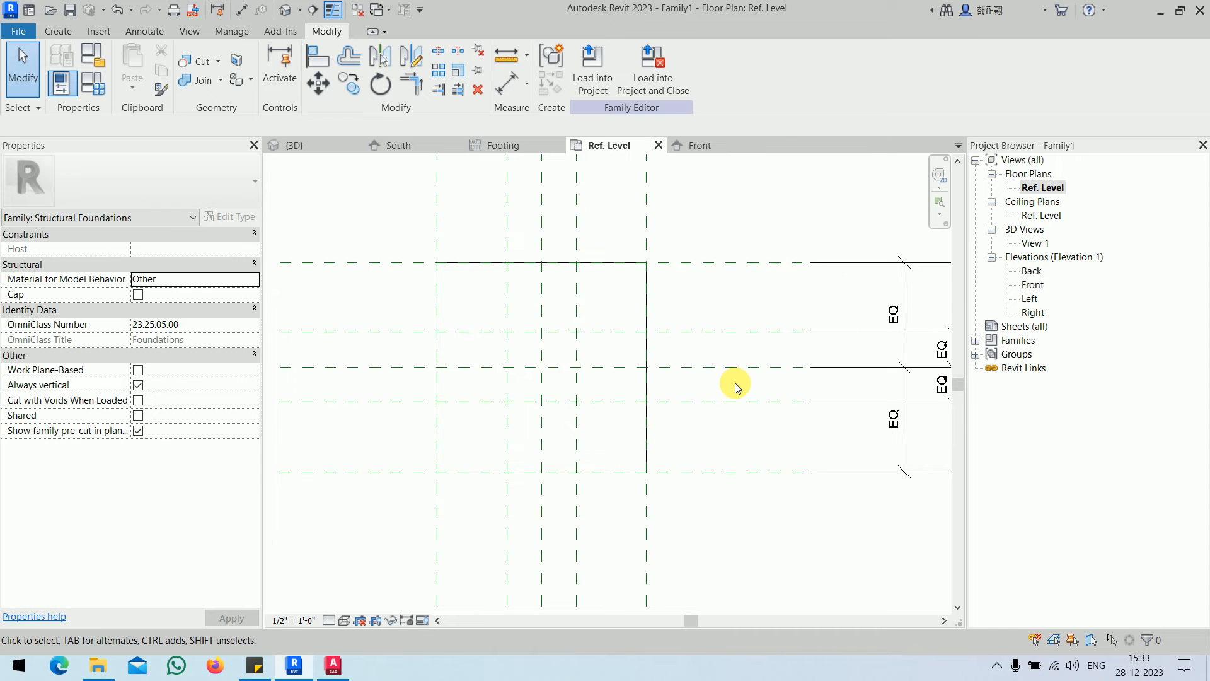
{"action": "left_click", "coordinate": [57, 32]}
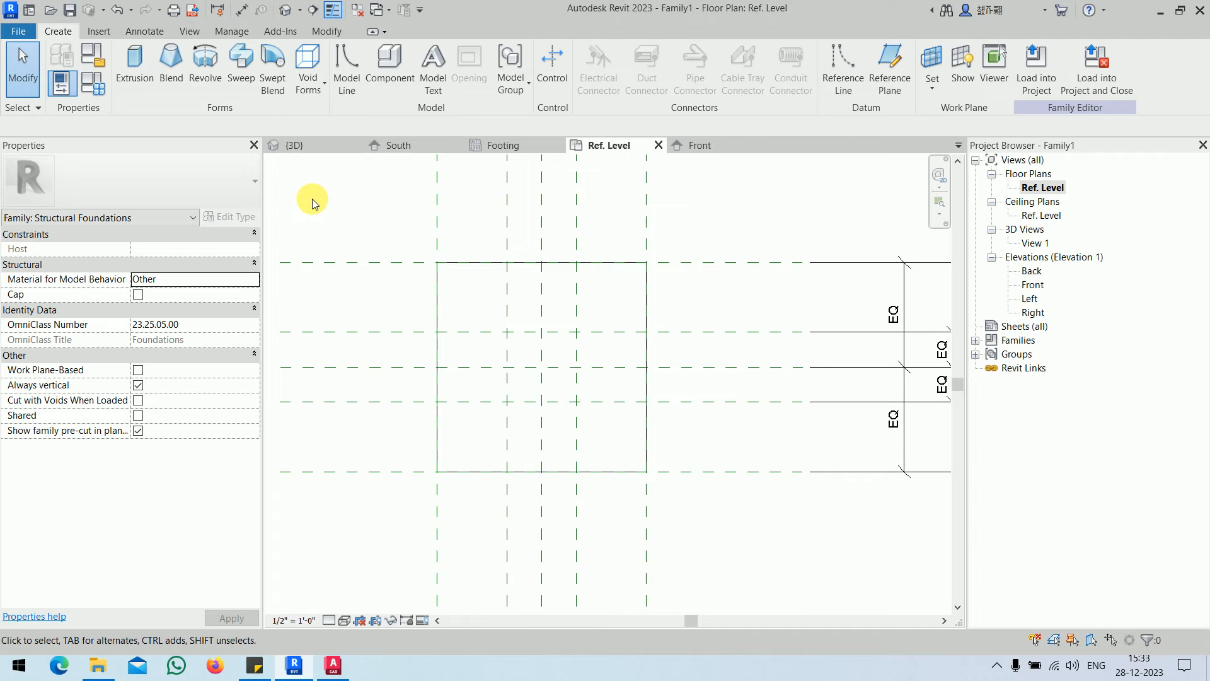
{"action": "left_click", "coordinate": [169, 87]}
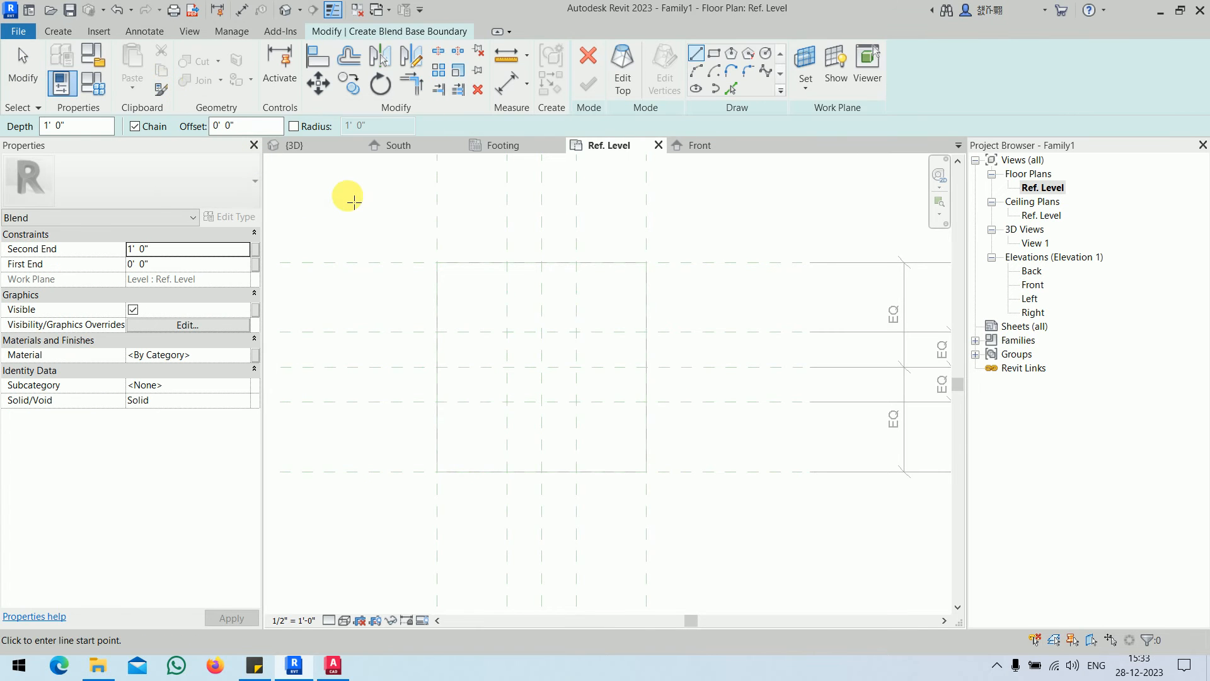
{"action": "left_click", "coordinate": [715, 52]}
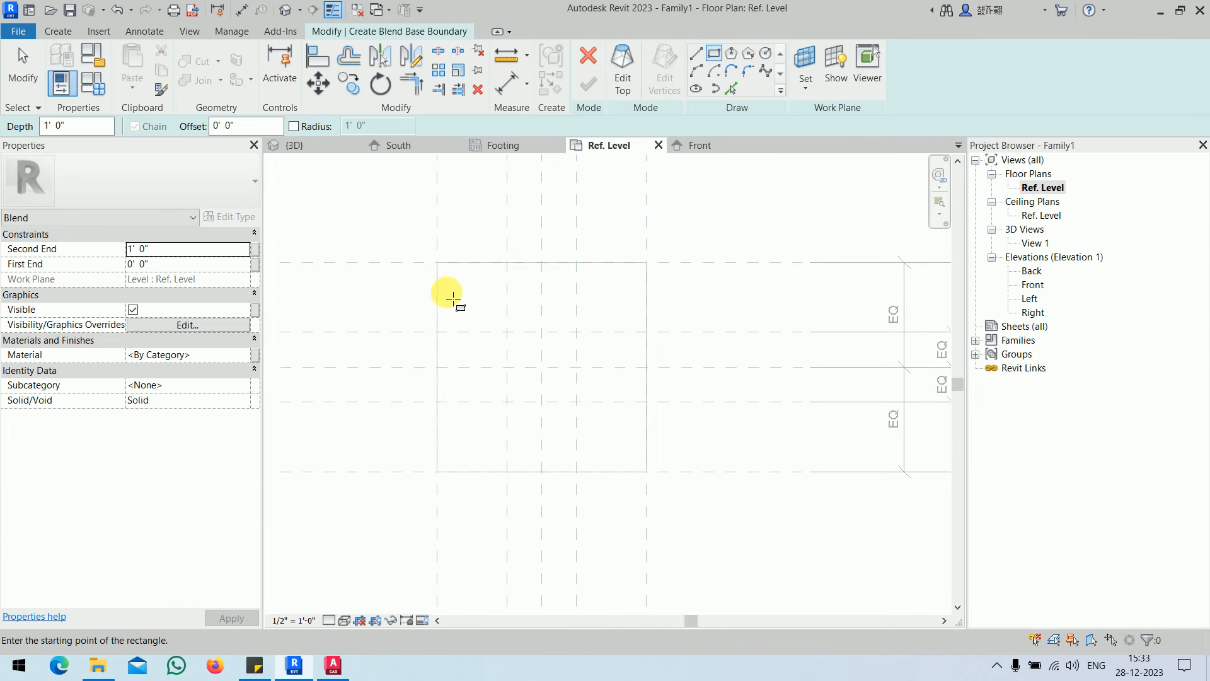
{"action": "left_click", "coordinate": [436, 262]}
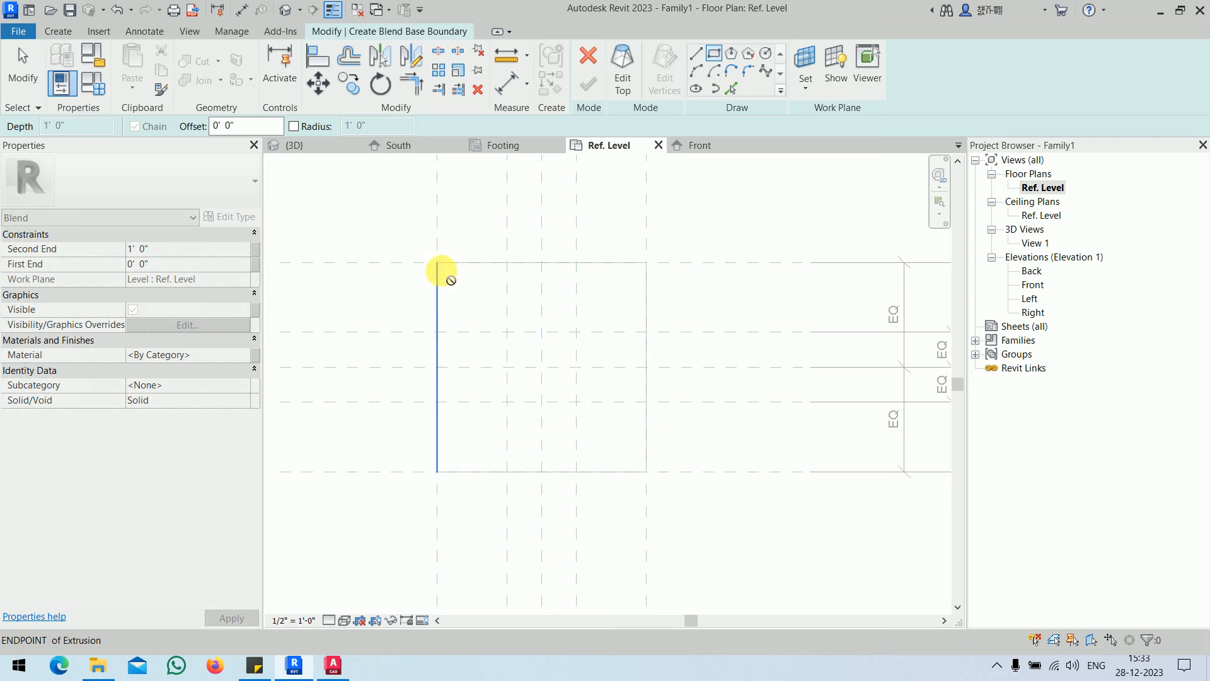
{"action": "left_click", "coordinate": [647, 472]}
Lock the sides of the blend's base rectangle to the outer reference planes
{"action": "left_click", "coordinate": [524, 281]}
{"action": "left_click", "coordinate": [457, 386]}
{"action": "left_click", "coordinate": [560, 453]}
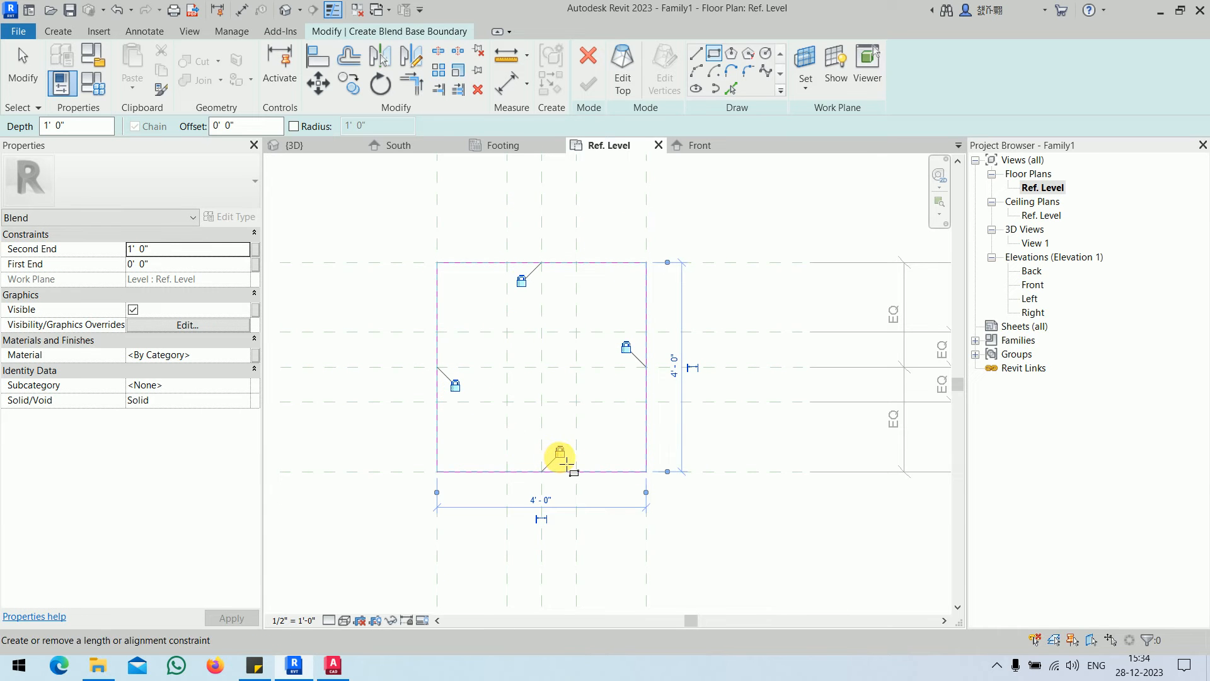
Switch to the blend's top boundary and sketch a rectangle between opposite intersections of the inner reference planes
{"action": "left_click", "coordinate": [624, 82]}
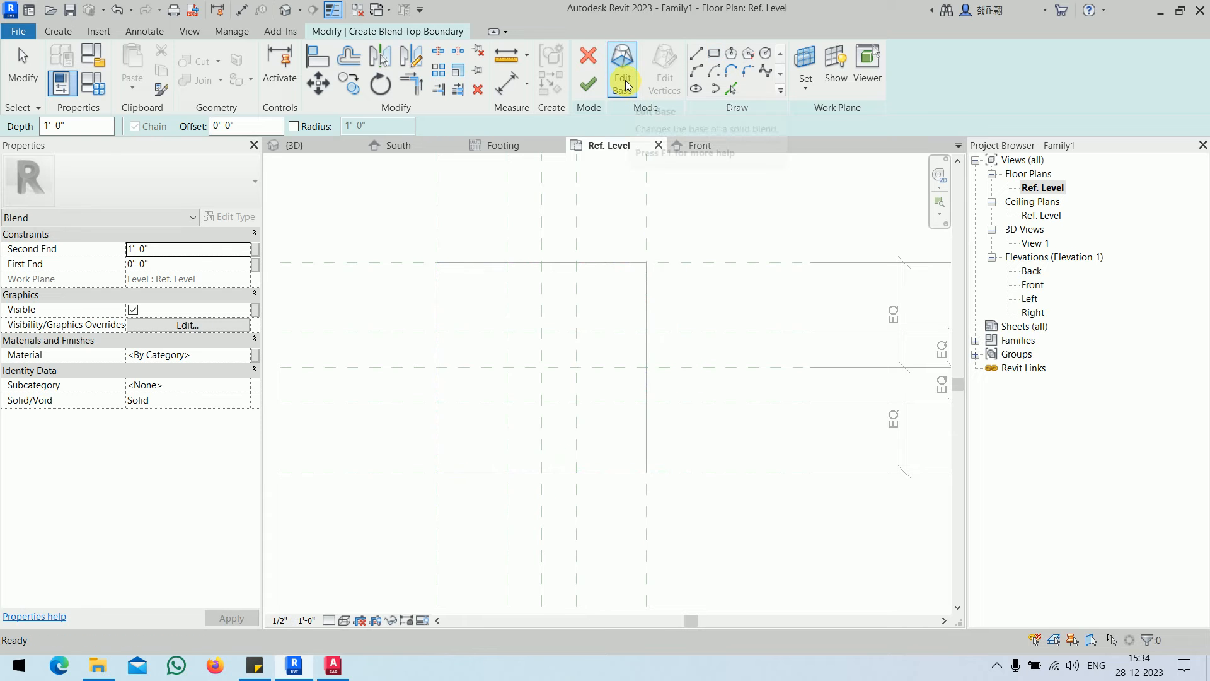
{"action": "left_click", "coordinate": [714, 53]}
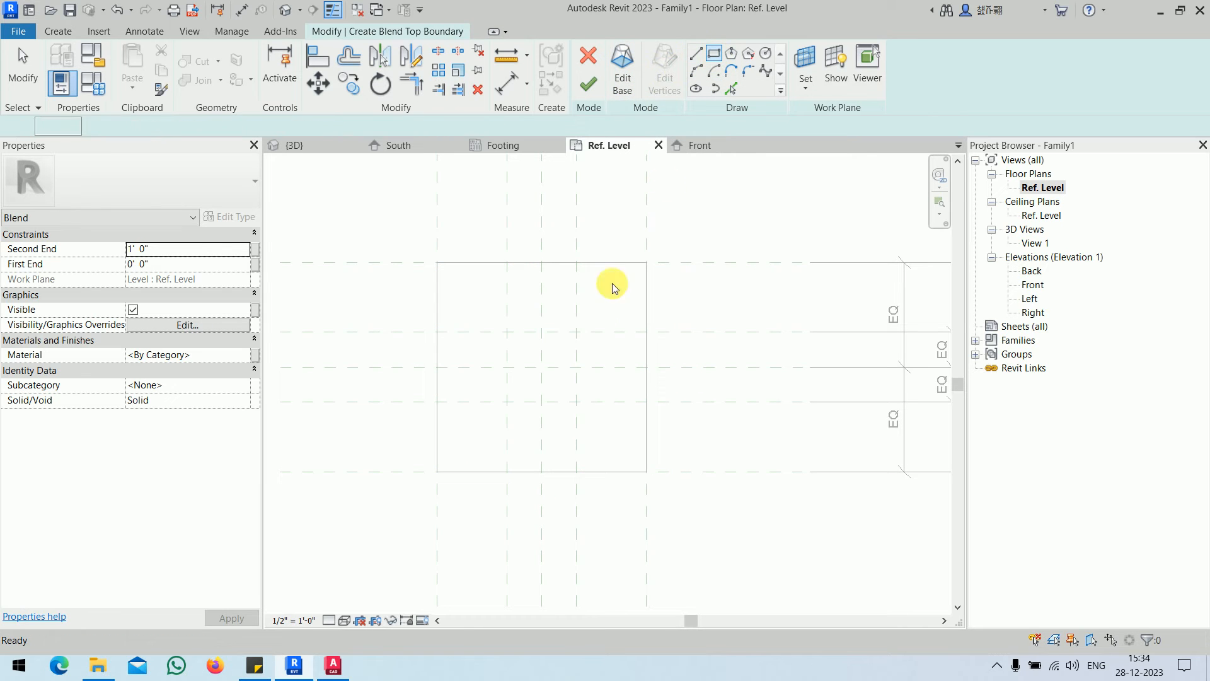
{"action": "left_click", "coordinate": [507, 333]}
{"action": "left_click", "coordinate": [576, 402]}
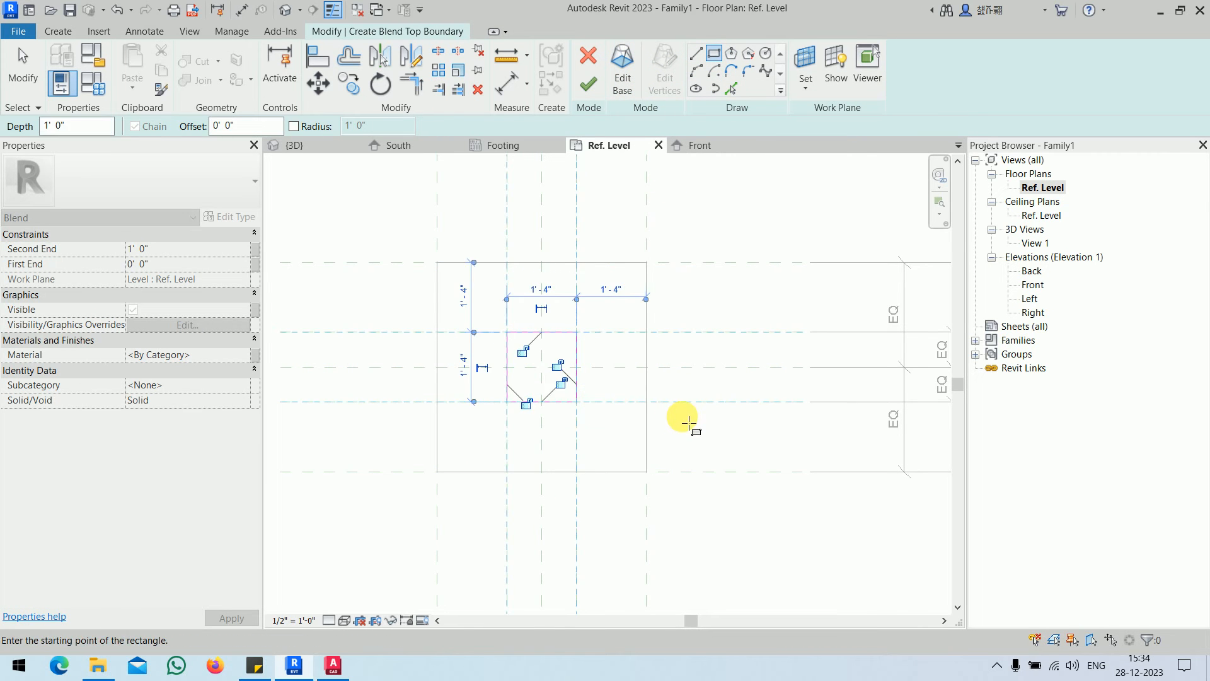
Lock the four sides of the blend's top rectangle to the inner reference planes
{"action": "scroll", "coordinate": [536, 379], "scroll_direction": "up", "scroll_amount": 3}
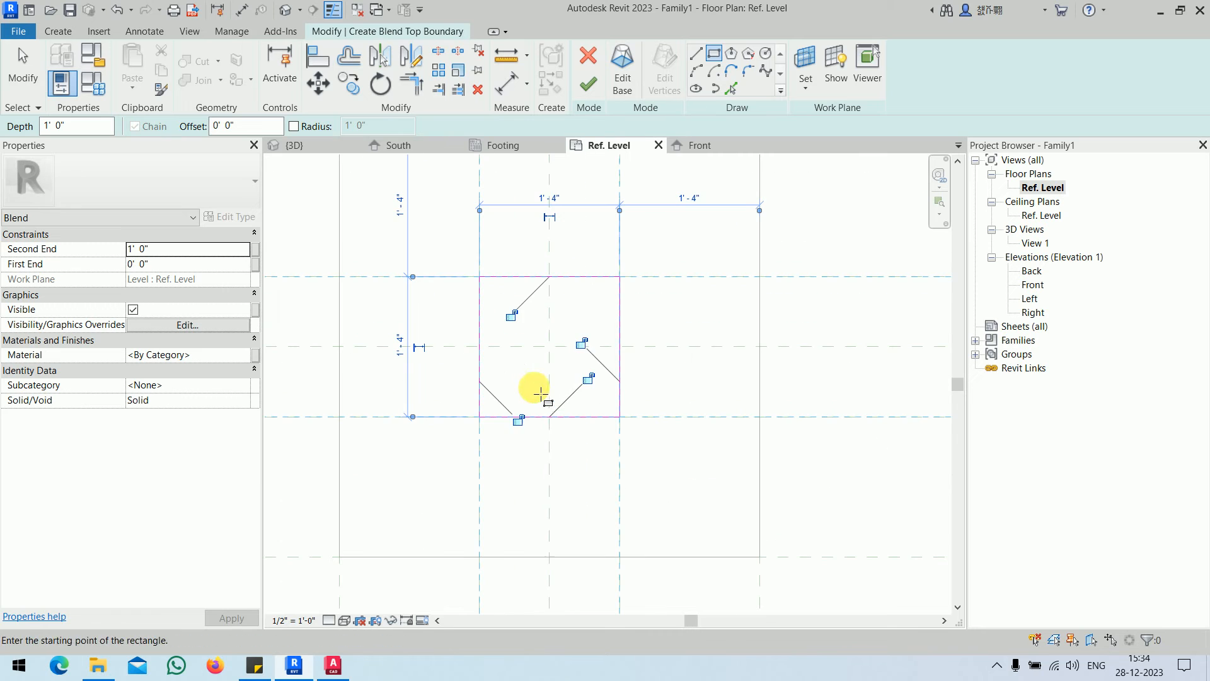
{"action": "left_click", "coordinate": [590, 351]}
{"action": "left_click", "coordinate": [588, 295]}
{"action": "left_click", "coordinate": [628, 398]}
{"action": "left_click", "coordinate": [499, 404]}
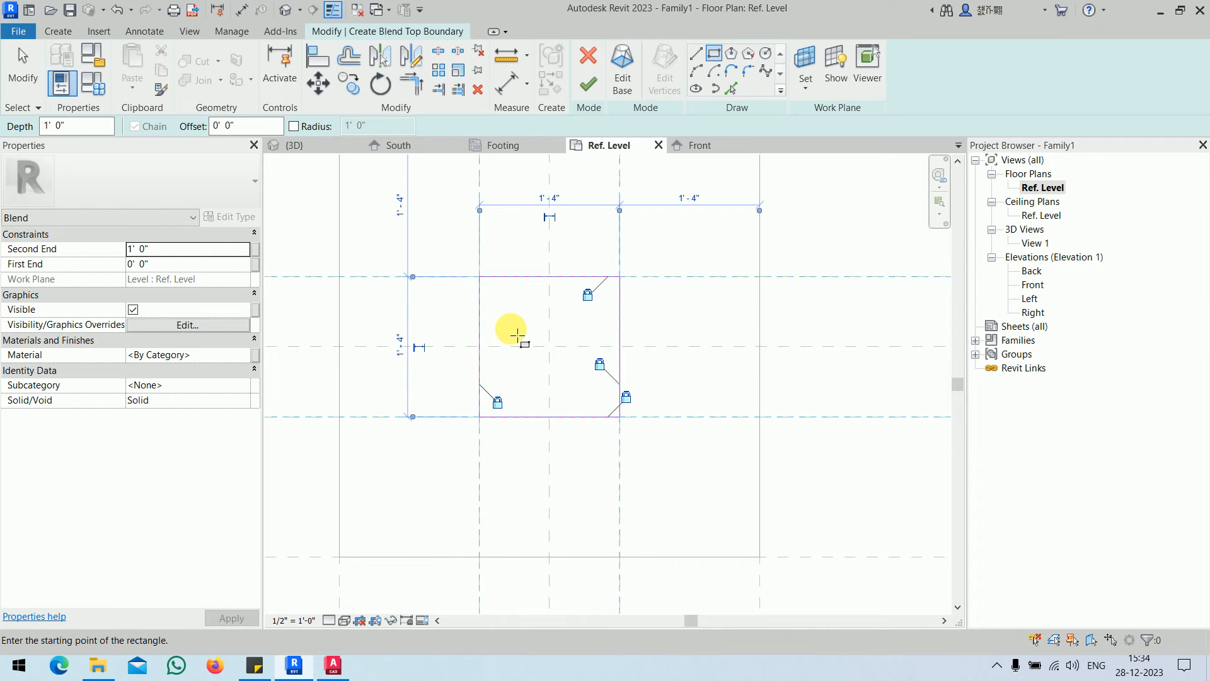
Set the blend's second end to 9"
{"action": "left_click", "coordinate": [192, 252]}
{"action": "type", "text": "9\""}
{"action": "key", "text": "Return"}
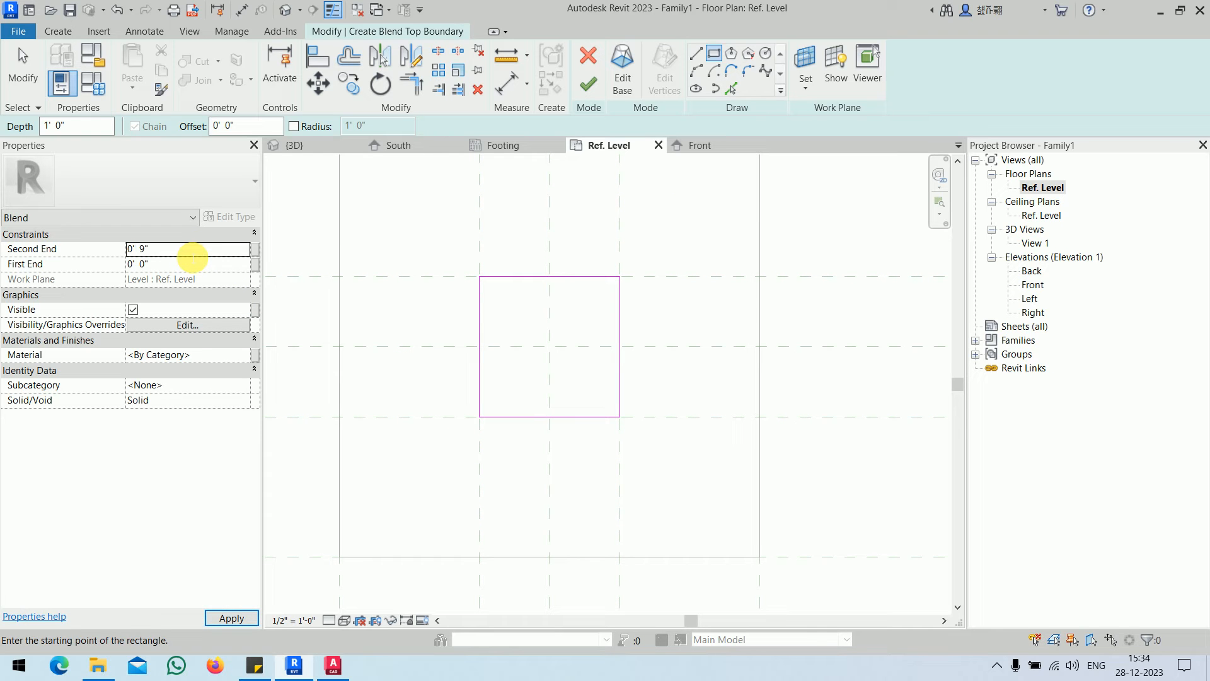
Check the slant height in the AutoCAD footing section, set the blend's second end to 6" in Revit and finish the blend
{"action": "key", "text": "alt+Tab"}
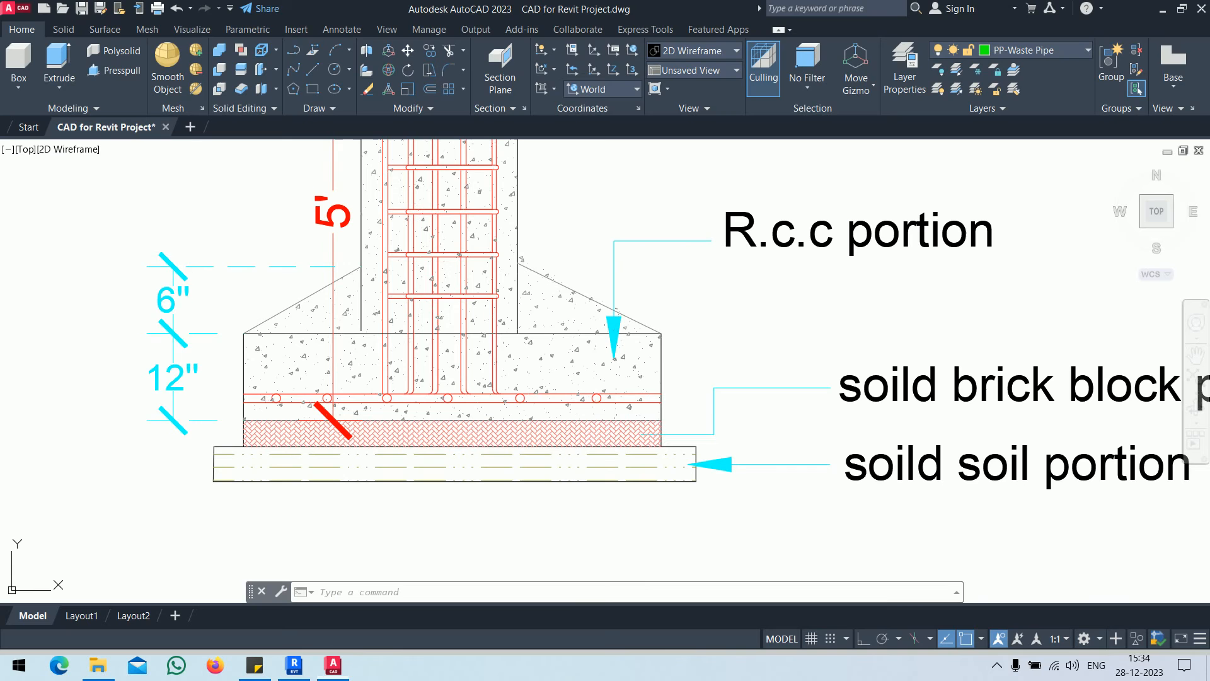
{"action": "key", "text": "alt+Tab"}
{"action": "left_click", "coordinate": [185, 249]}
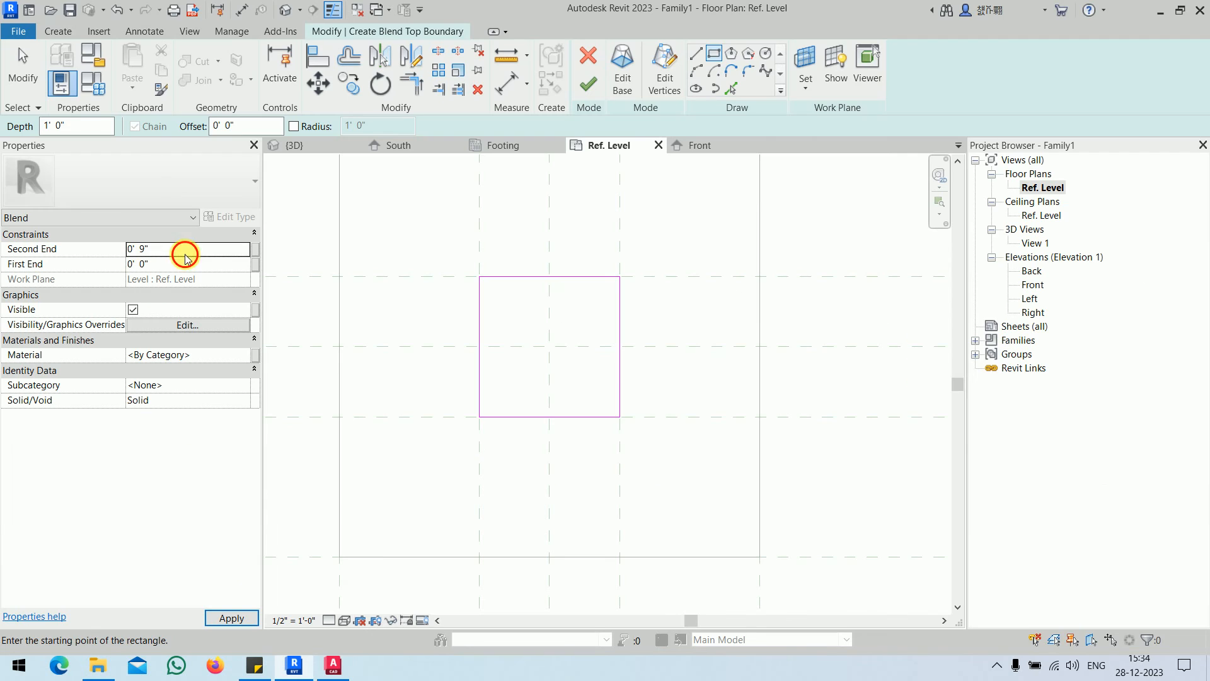
{"action": "type", "text": "6"}
{"action": "key", "text": "Return"}
{"action": "left_click", "coordinate": [589, 84]}
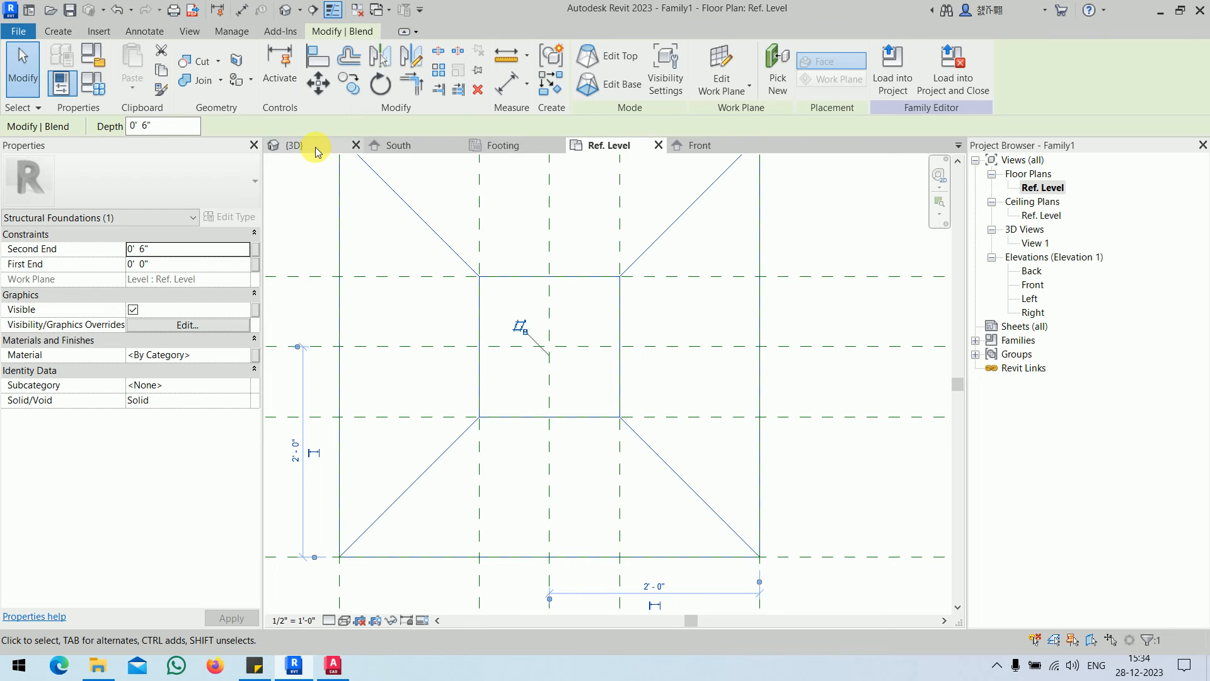
In the Front elevation, stretch the blend's top to the uppermost horizontal reference plane and its base up to the Base Thickness reference plane
{"action": "left_click", "coordinate": [323, 152]}
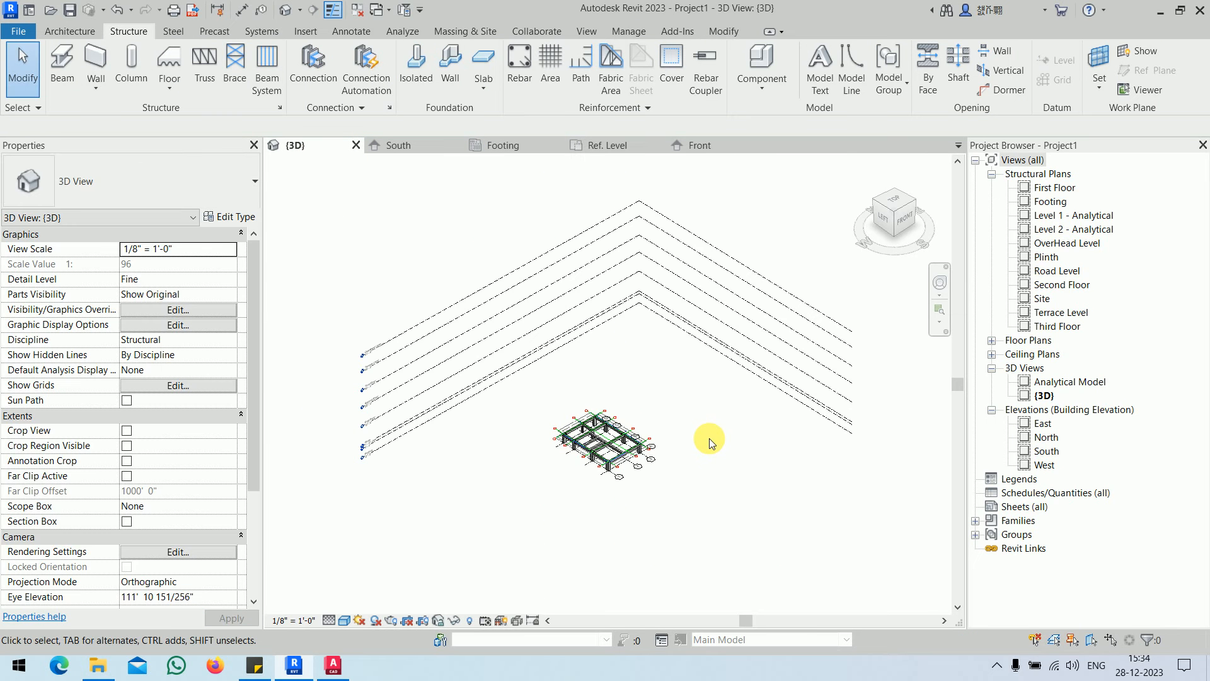
{"action": "left_click", "coordinate": [706, 147]}
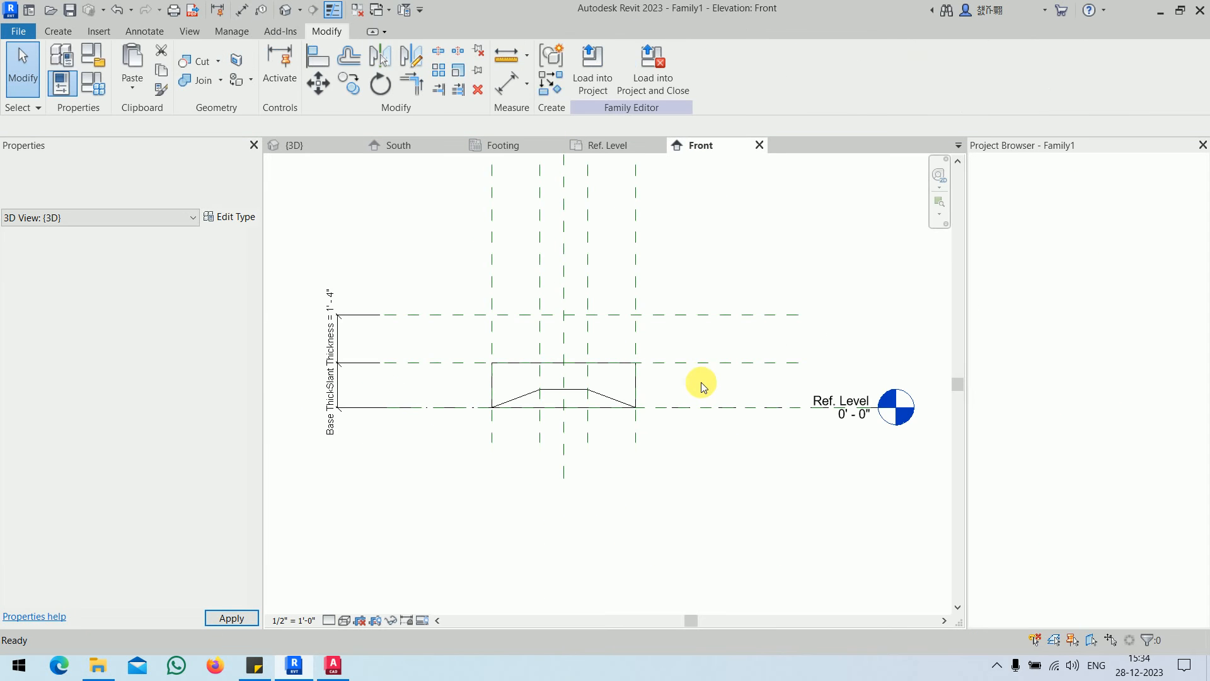
{"action": "scroll", "coordinate": [568, 409], "scroll_direction": "up", "scroll_amount": 2}
{"action": "left_click", "coordinate": [575, 377]}
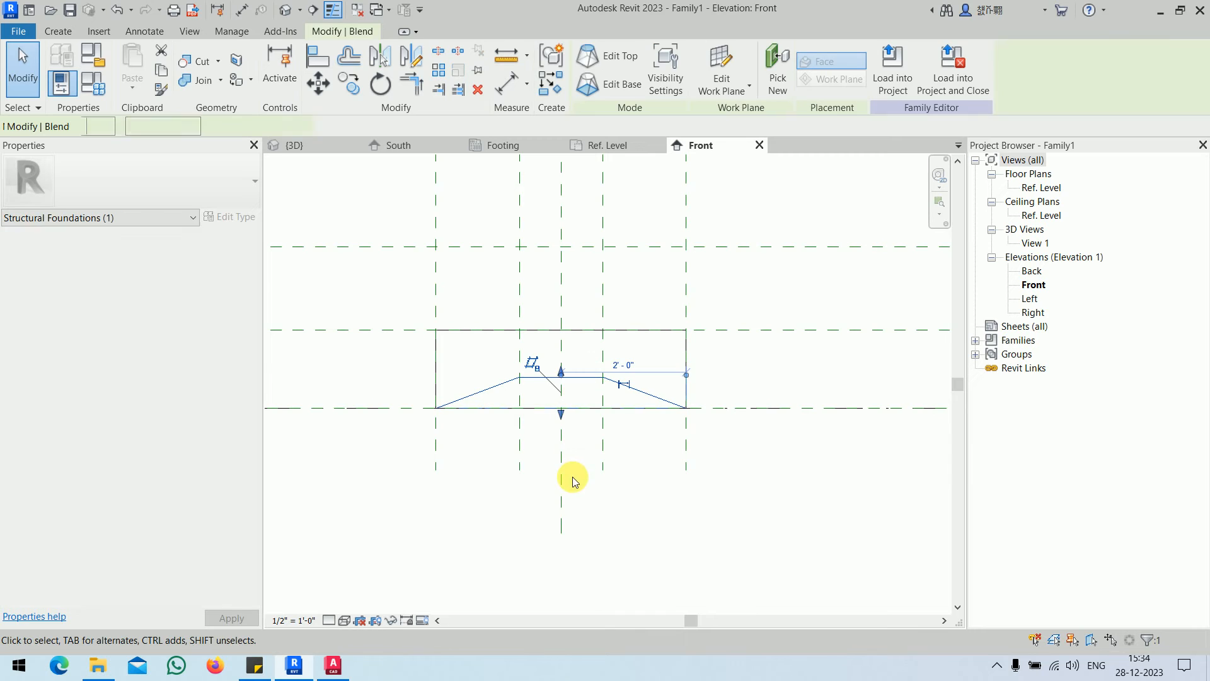
{"action": "left_click_drag", "start_coordinate": [560, 370], "coordinate": [565, 252]}
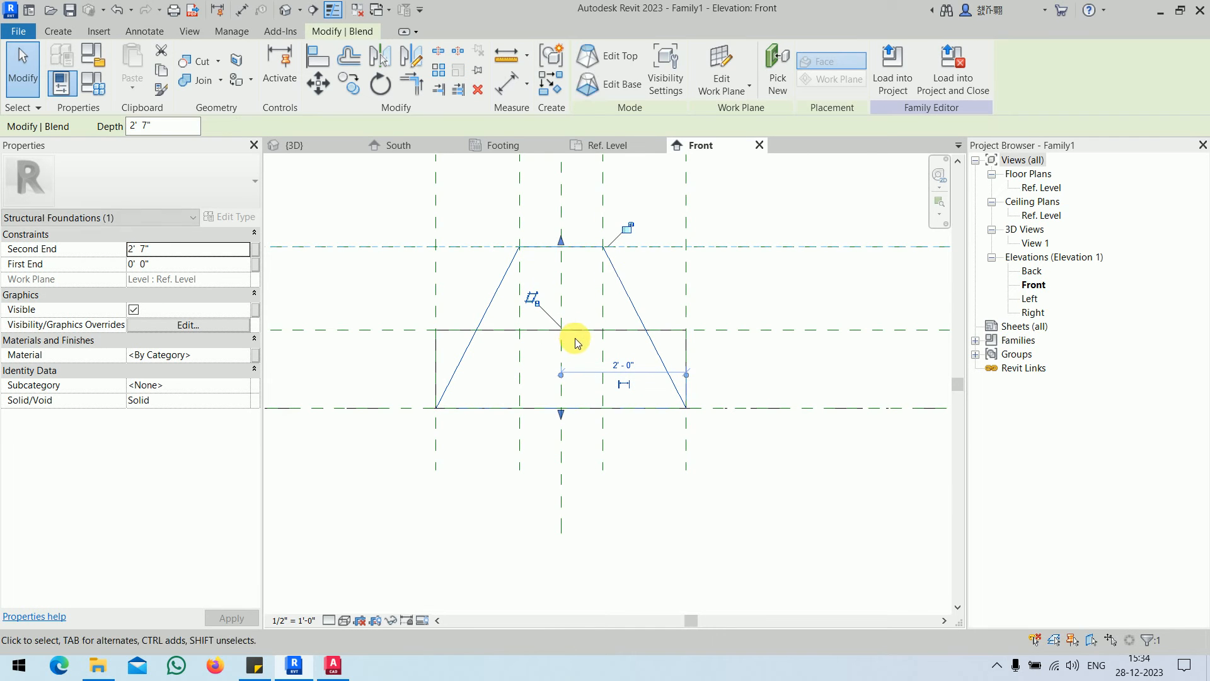
{"action": "left_click_drag", "start_coordinate": [561, 416], "coordinate": [563, 332]}
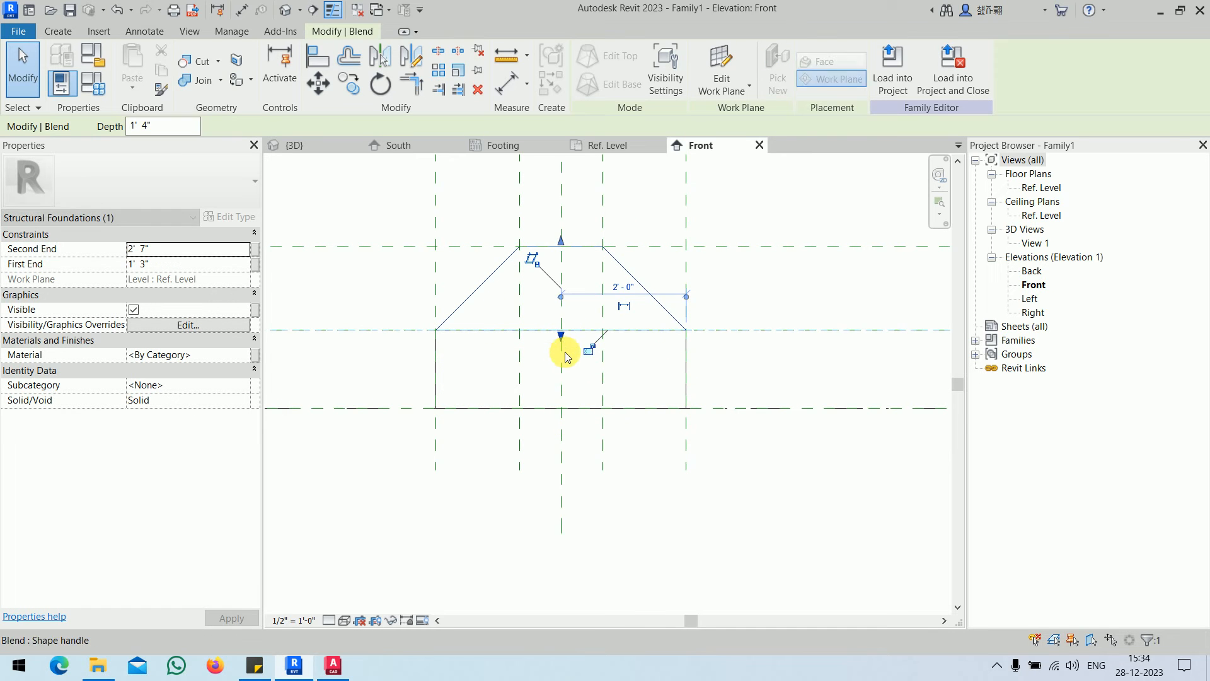
{"action": "left_click", "coordinate": [772, 551]}
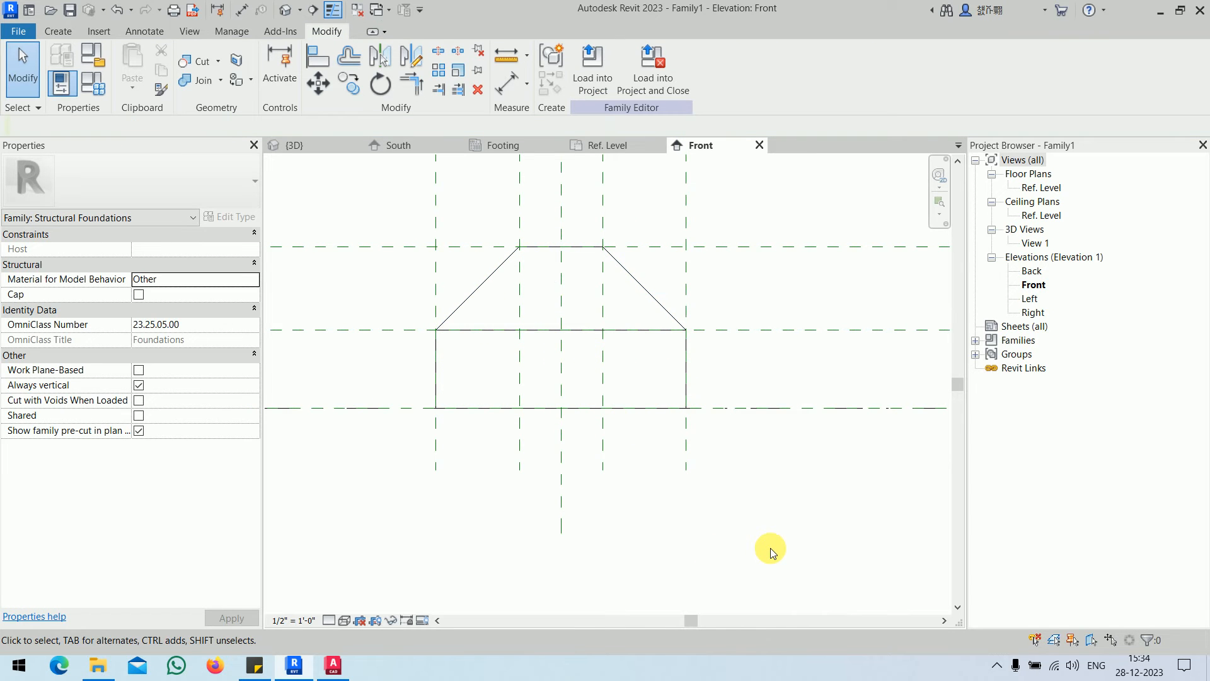
Open the family's default 3D view and join the blend with the base extrusion
{"action": "scroll", "coordinate": [731, 523], "scroll_direction": "down", "scroll_amount": 1}
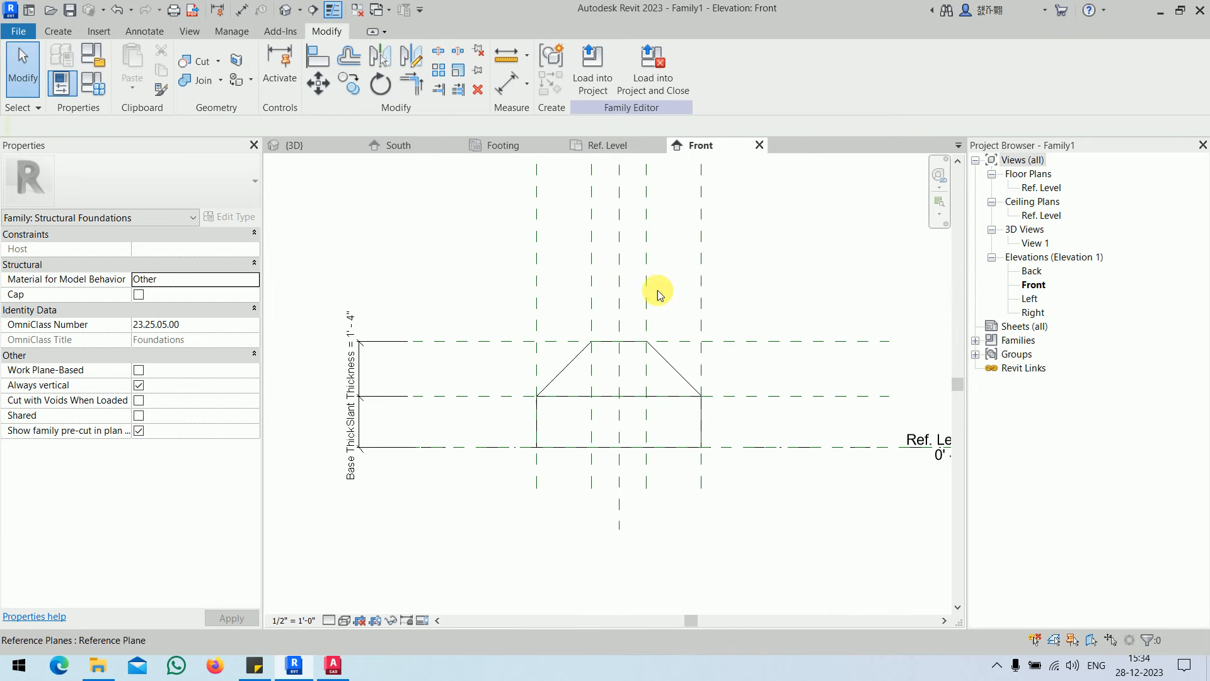
{"action": "left_click", "coordinate": [286, 10]}
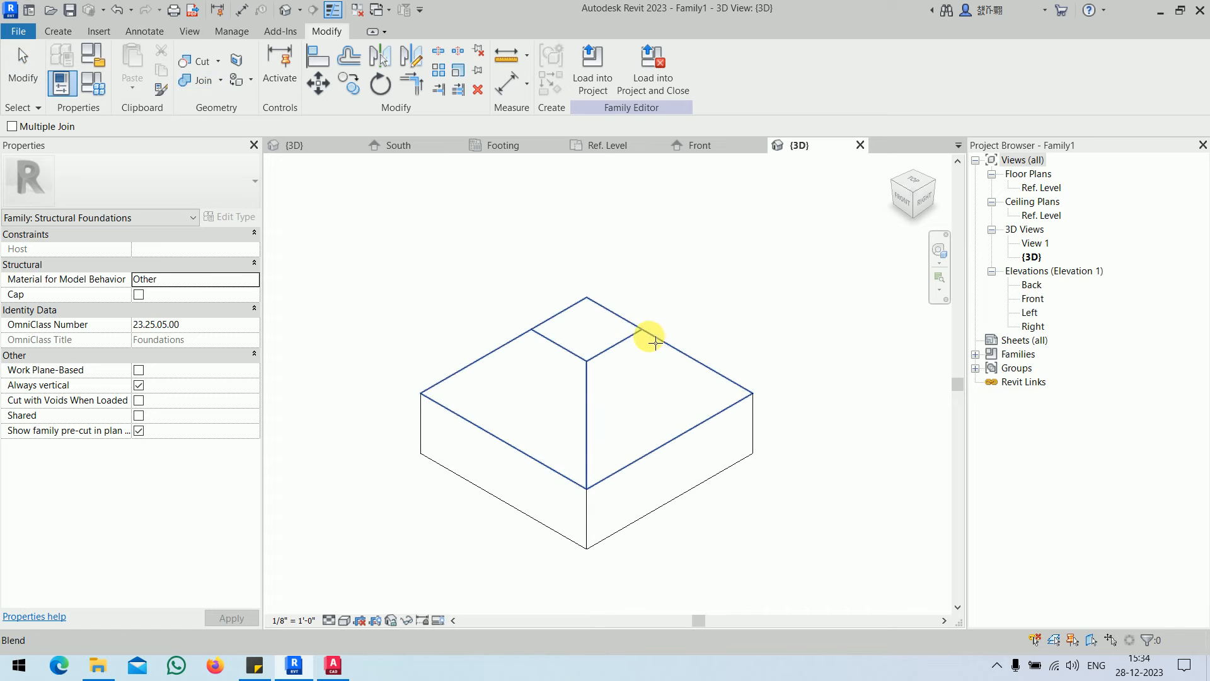
{"action": "left_click", "coordinate": [649, 338]}
{"action": "left_click", "coordinate": [765, 446]}
{"action": "right_click", "coordinate": [763, 252]}
{"action": "left_click", "coordinate": [768, 255]}
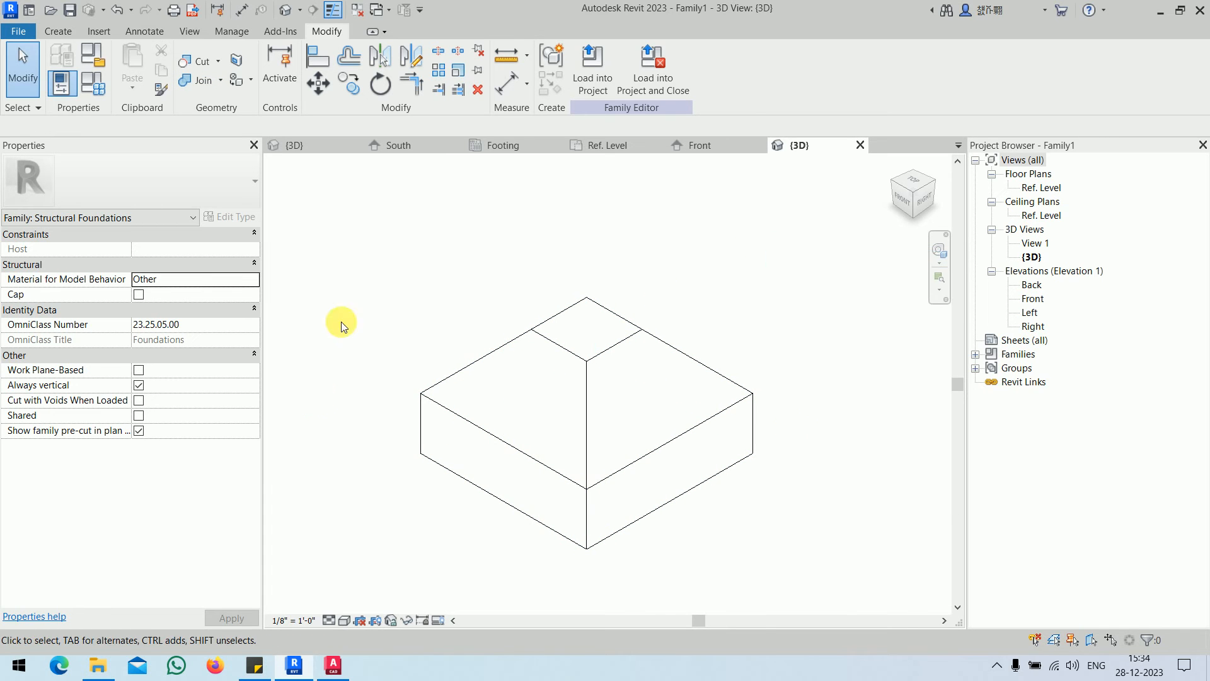
Set the 3D view's detail level to Fine and display the footing with shaded faces
{"action": "left_click", "coordinate": [329, 620]}
{"action": "left_click", "coordinate": [340, 604]}
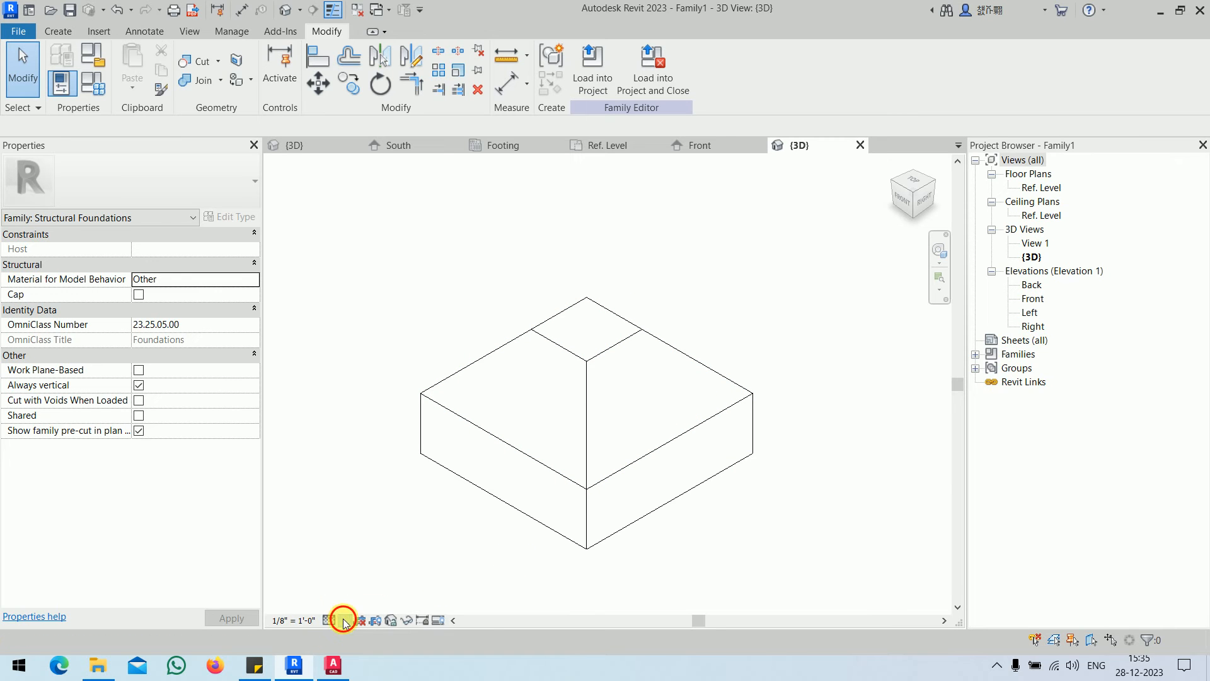
{"action": "left_click", "coordinate": [345, 620]}
{"action": "left_click", "coordinate": [384, 573]}
{"action": "mouse_move", "coordinate": [754, 560]}
{"action": "middle_mouse_down", "text": "shift"}
{"action": "mouse_move", "coordinate": [813, 424]}
{"action": "mouse_move", "coordinate": [724, 459]}
{"action": "mouse_move", "coordinate": [468, 492]}
{"action": "mouse_move", "coordinate": [252, 481]}
{"action": "mouse_move", "coordinate": [462, 397]}
{"action": "mouse_move", "coordinate": [743, 406]}
{"action": "mouse_move", "coordinate": [864, 536]}
{"action": "mouse_move", "coordinate": [776, 546]}
{"action": "middle_mouse_up", "text": "shift"}
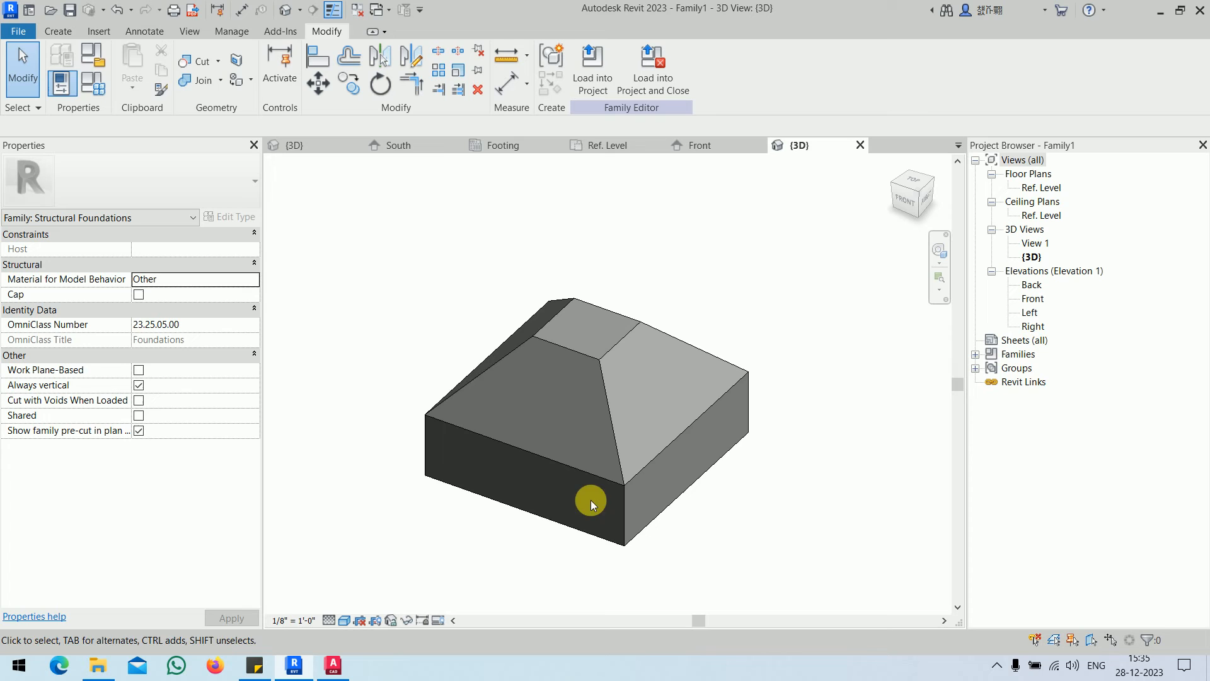
Start saving the model as a family file and browse to the Structural Foundations folder in the English-Imperial library
{"action": "left_click", "coordinate": [18, 31]}
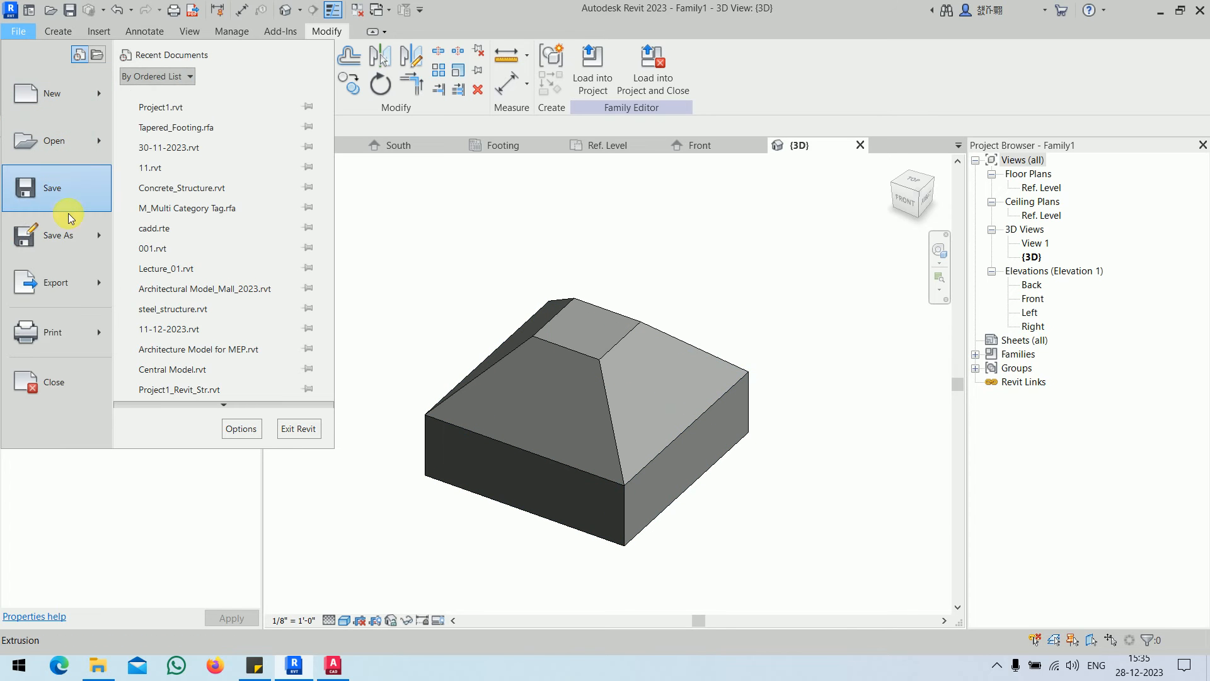
{"action": "mouse_move", "coordinate": [73, 238]}
{"action": "left_click", "coordinate": [188, 226]}
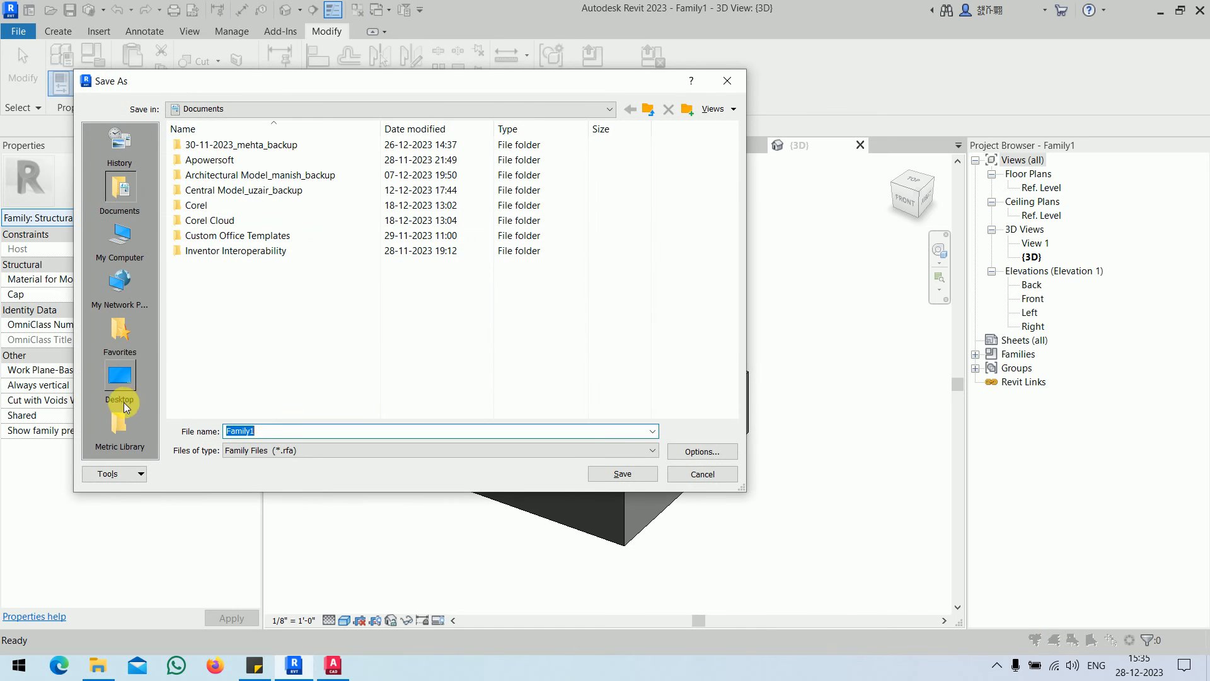
{"action": "left_click", "coordinate": [108, 431]}
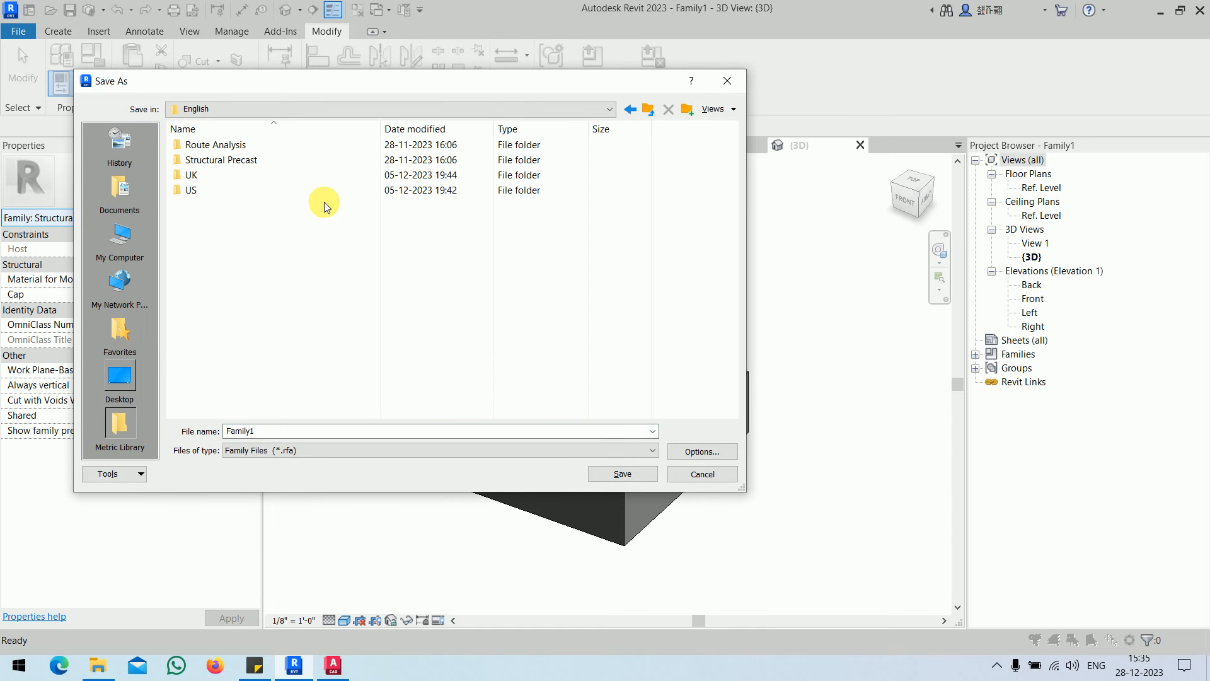
{"action": "left_click", "coordinate": [650, 117]}
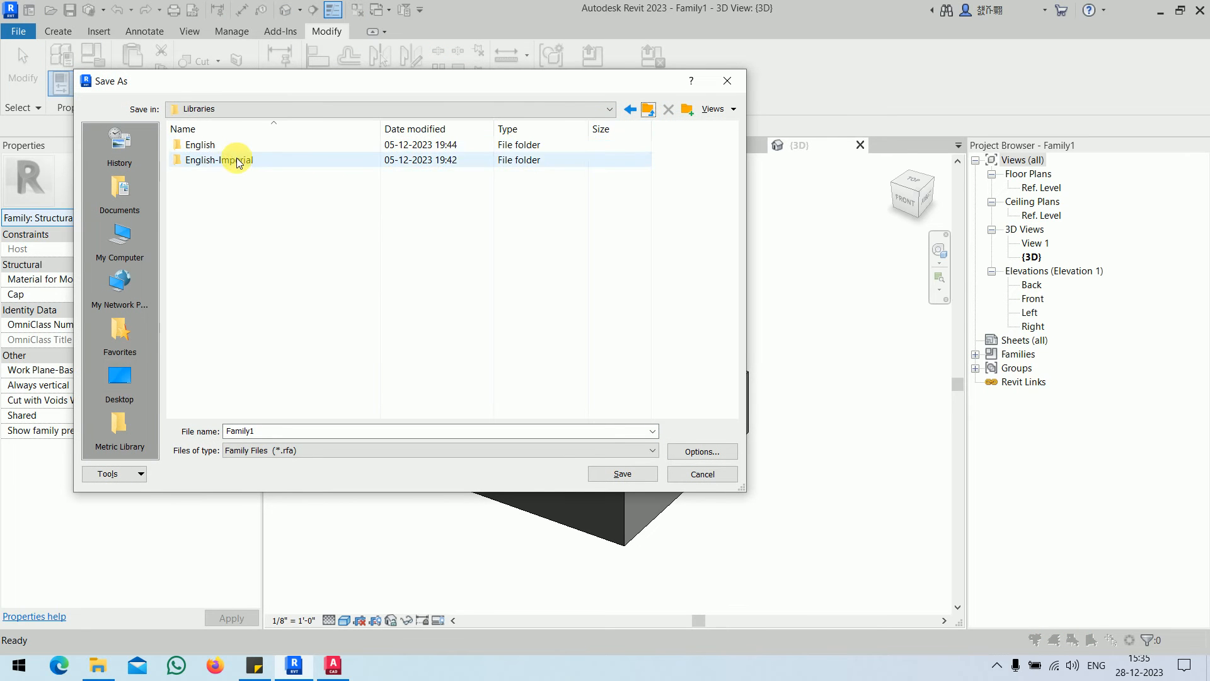
{"action": "double_click", "coordinate": [238, 162]}
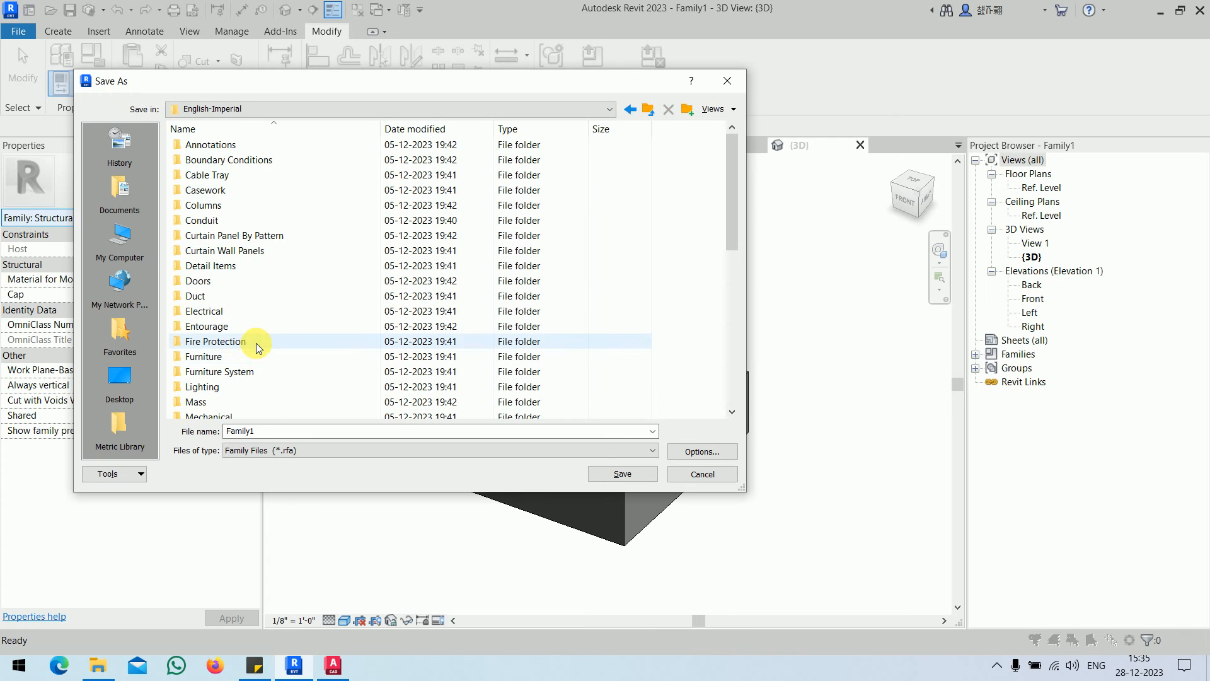
{"action": "scroll", "coordinate": [257, 347], "scroll_direction": "down", "scroll_amount": 7}
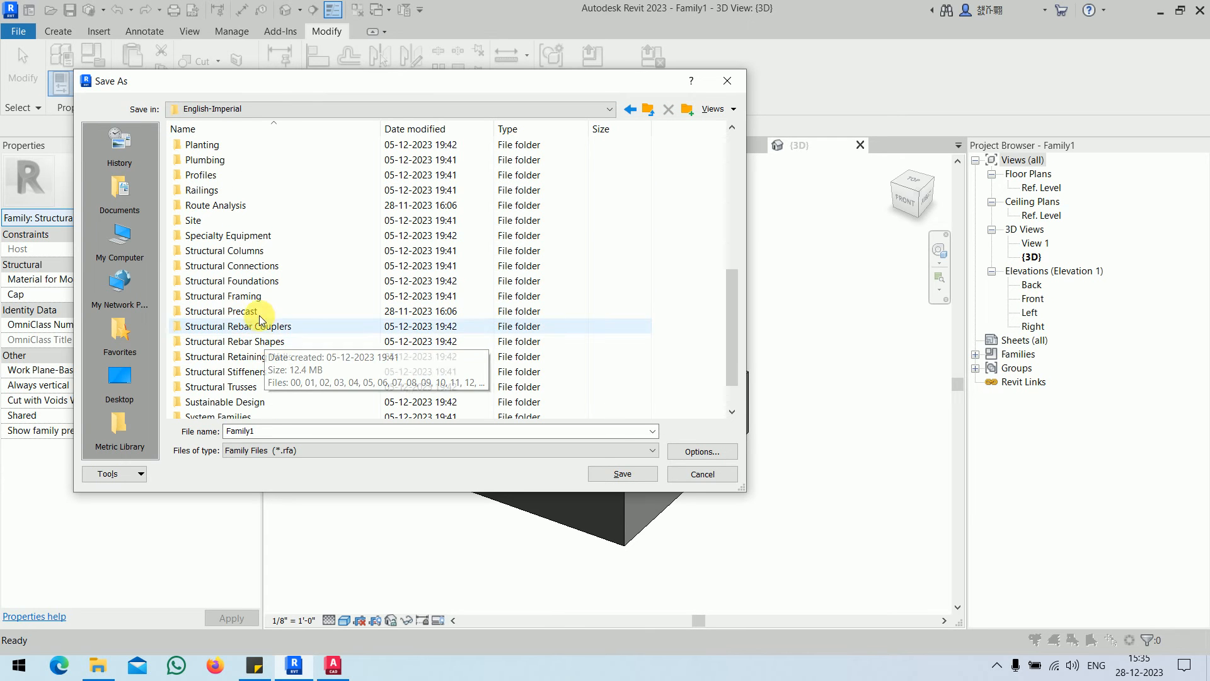
{"action": "double_click", "coordinate": [262, 281]}
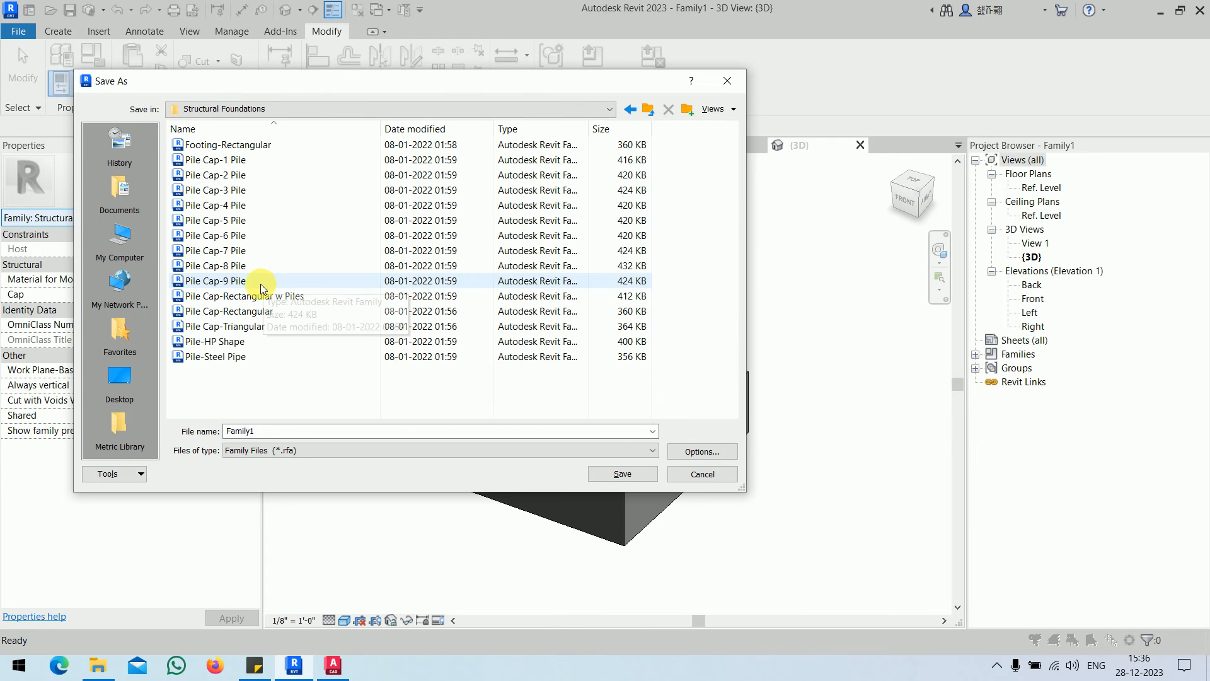
Keep the default save options and save the family as "Trapezoidal Footing" in the Structural Foundations folder
{"action": "left_click", "coordinate": [701, 451]}
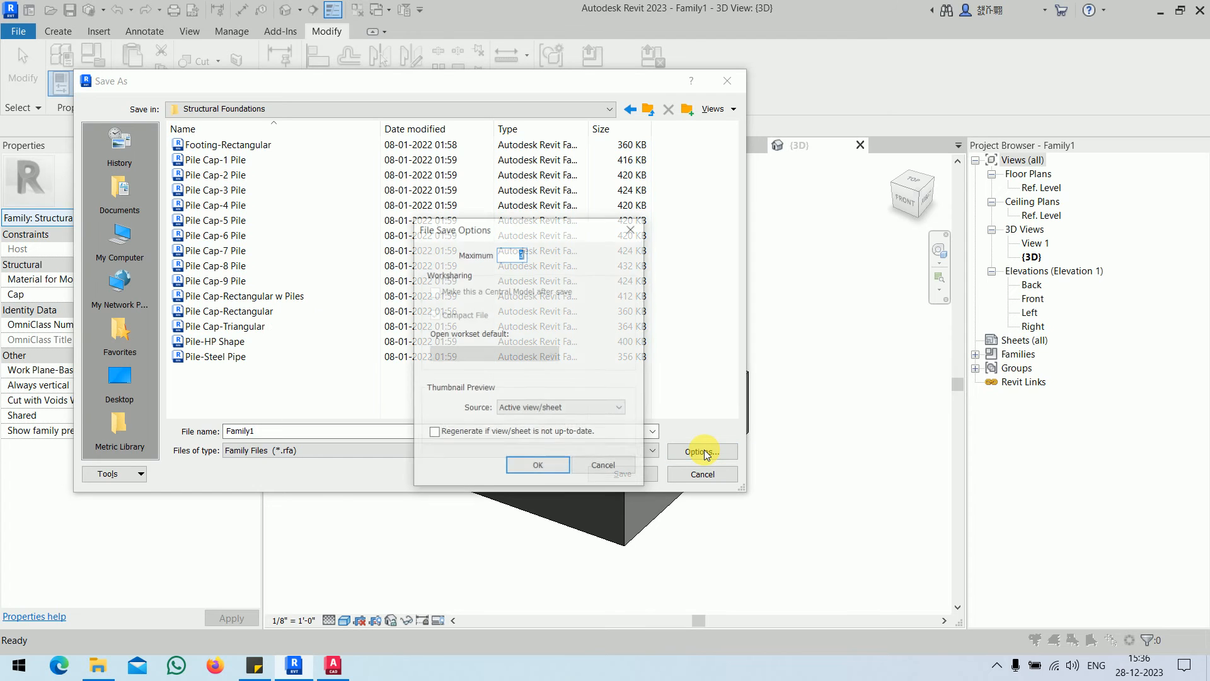
{"action": "left_click", "coordinate": [539, 465]}
{"action": "left_click", "coordinate": [252, 144]}
{"action": "left_click", "coordinate": [339, 435]}
{"action": "left_click", "coordinate": [338, 435]}
{"action": "left_click_drag", "start_coordinate": [339, 435], "coordinate": [283, 440]}
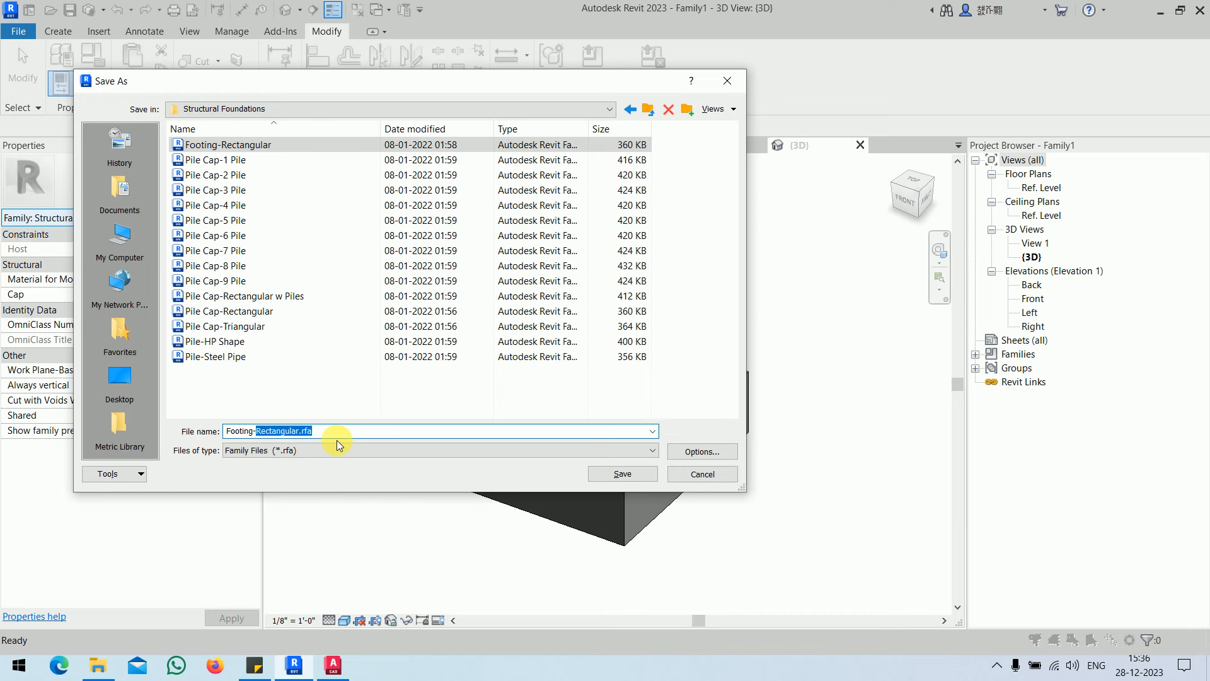
{"action": "key", "text": "BackSpace"}
{"action": "key", "text": "BackSpace"}
{"action": "key", "text": "BackSpace"}
{"action": "key", "text": "BackSpace"}
{"action": "key", "text": "BackSpace"}
{"action": "key", "text": "BackSpace"}
{"action": "key", "text": "BackSpace"}
{"action": "key", "text": "BackSpace"}
{"action": "key", "text": "BackSpace"}
{"action": "type", "text": "Tr"}
{"action": "type", "text": "ezoidal Footing"}
{"action": "left_click", "coordinate": [622, 474]}
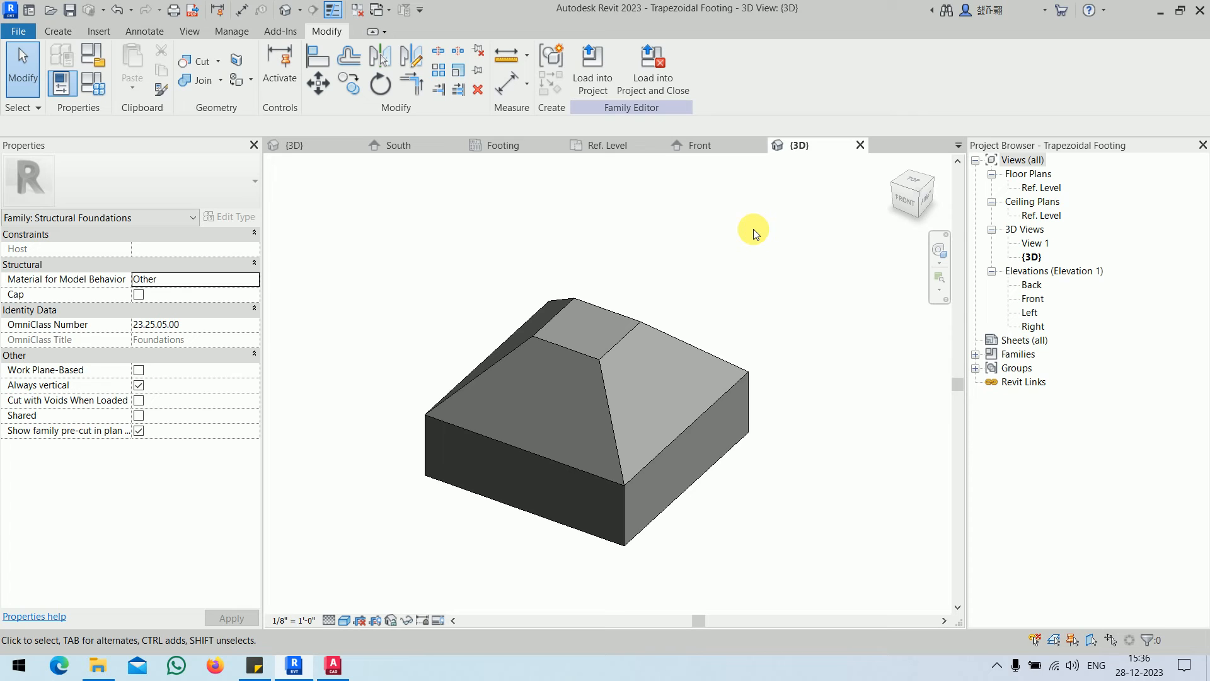
Load the footing family into the project, close the family file and dismiss the placement warning
{"action": "left_click", "coordinate": [663, 78]}
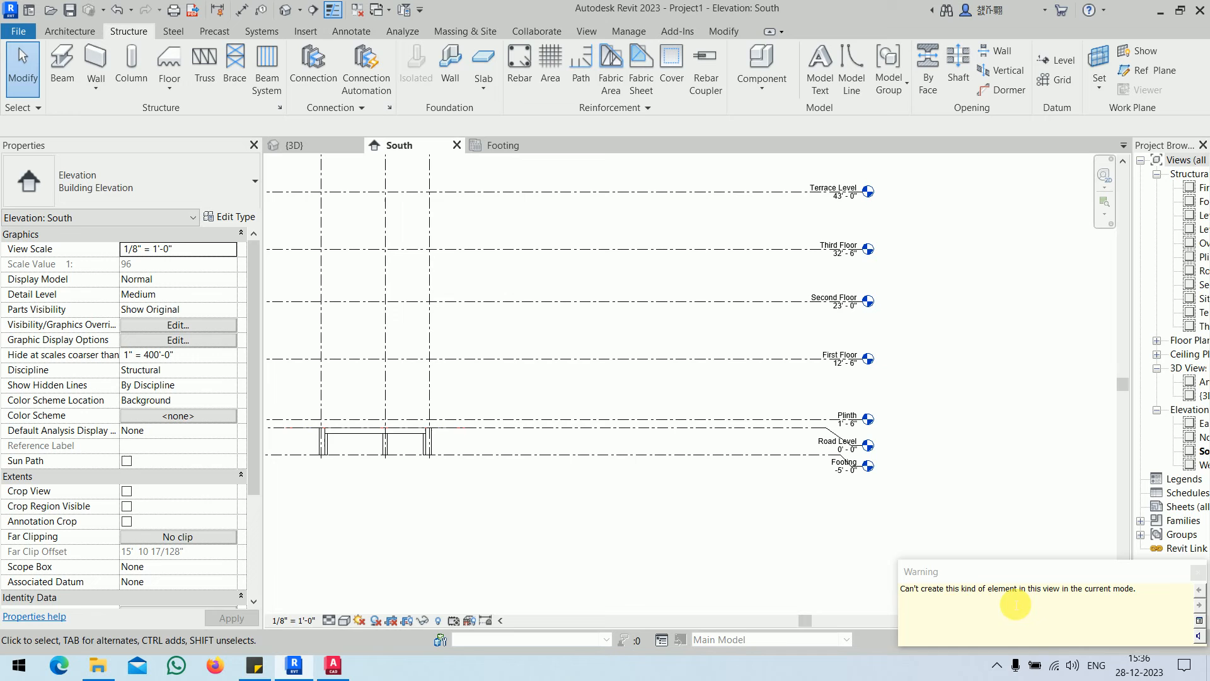
{"action": "left_click", "coordinate": [1197, 571]}
{"action": "middle_click_drag", "start_coordinate": [975, 309], "coordinate": [1058, 373]}
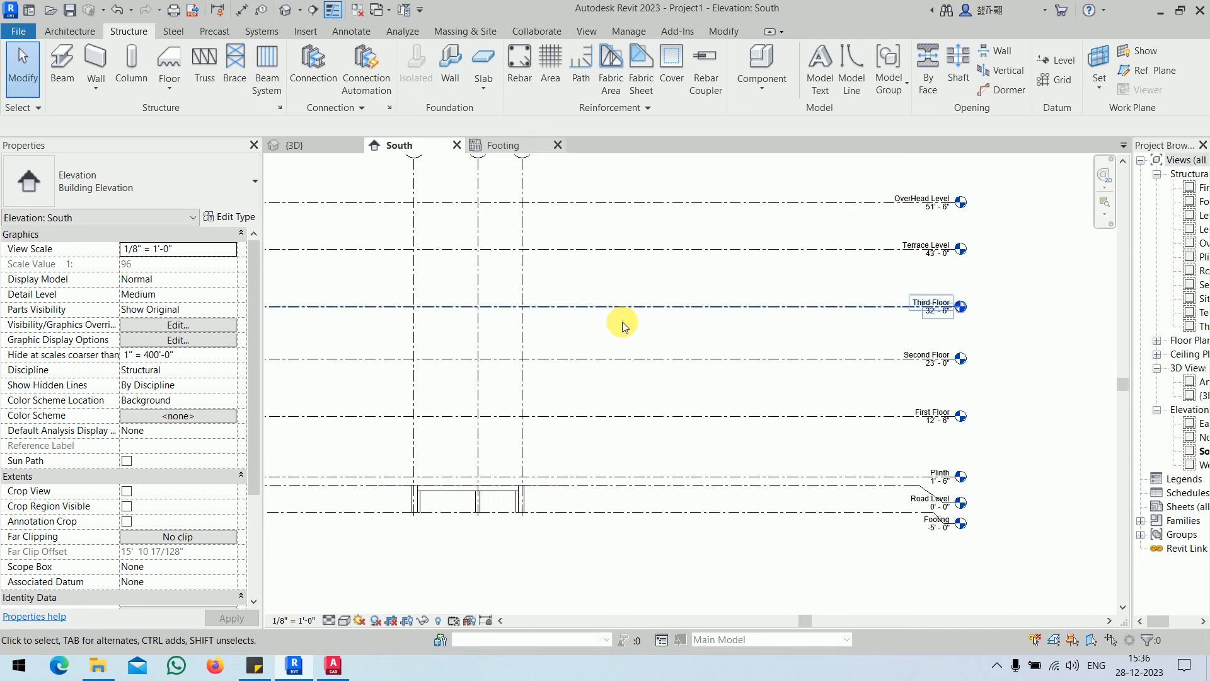
In the Footing structural plan, start an isolated foundation and duplicate the Trapezoidal Footing type as TP1
{"action": "left_click", "coordinate": [501, 145]}
{"action": "left_click", "coordinate": [406, 80]}
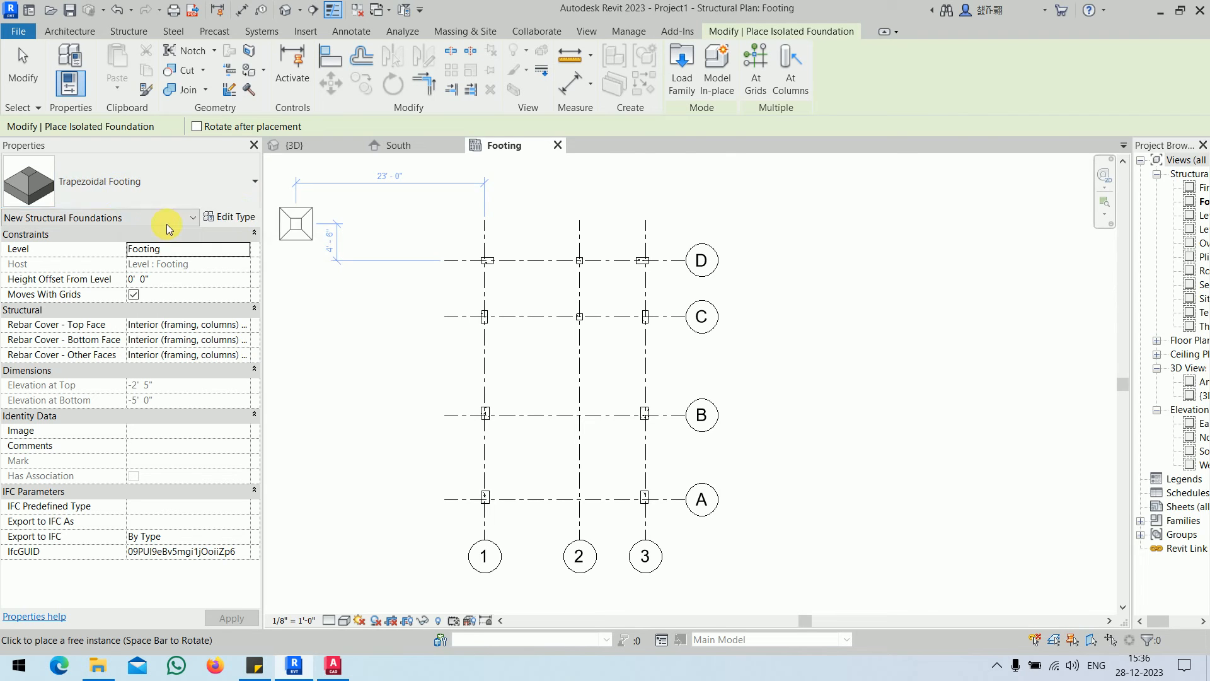
{"action": "left_click", "coordinate": [241, 216]}
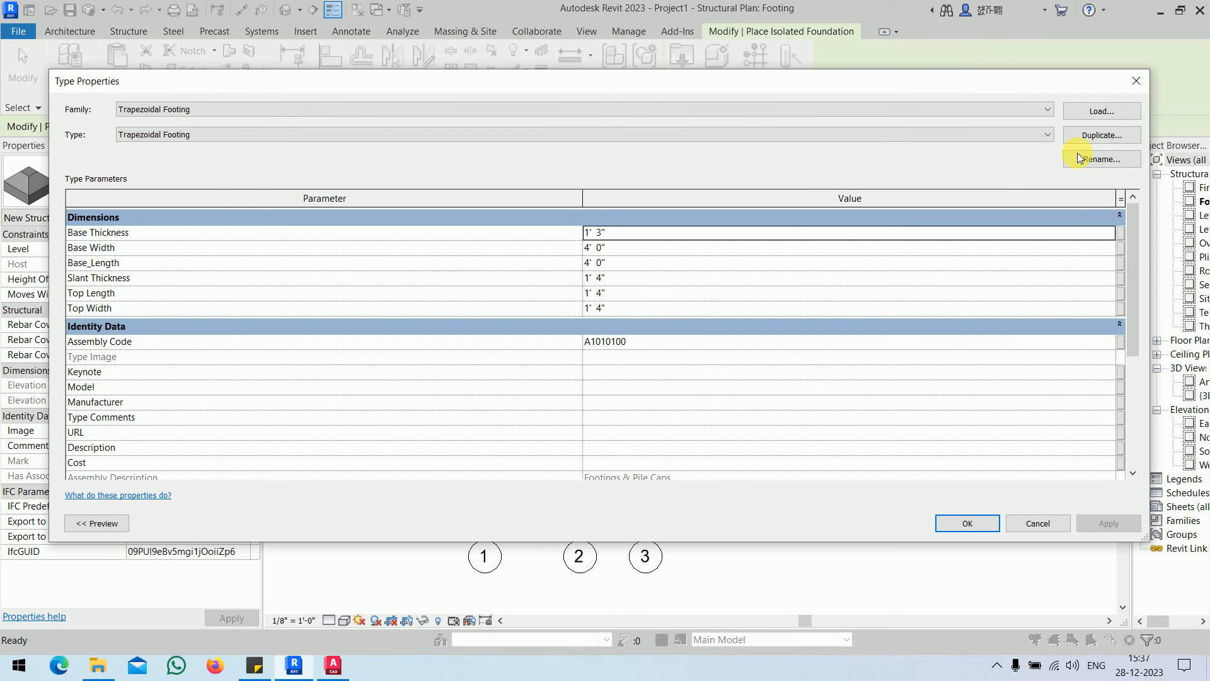
{"action": "left_click", "coordinate": [1099, 131]}
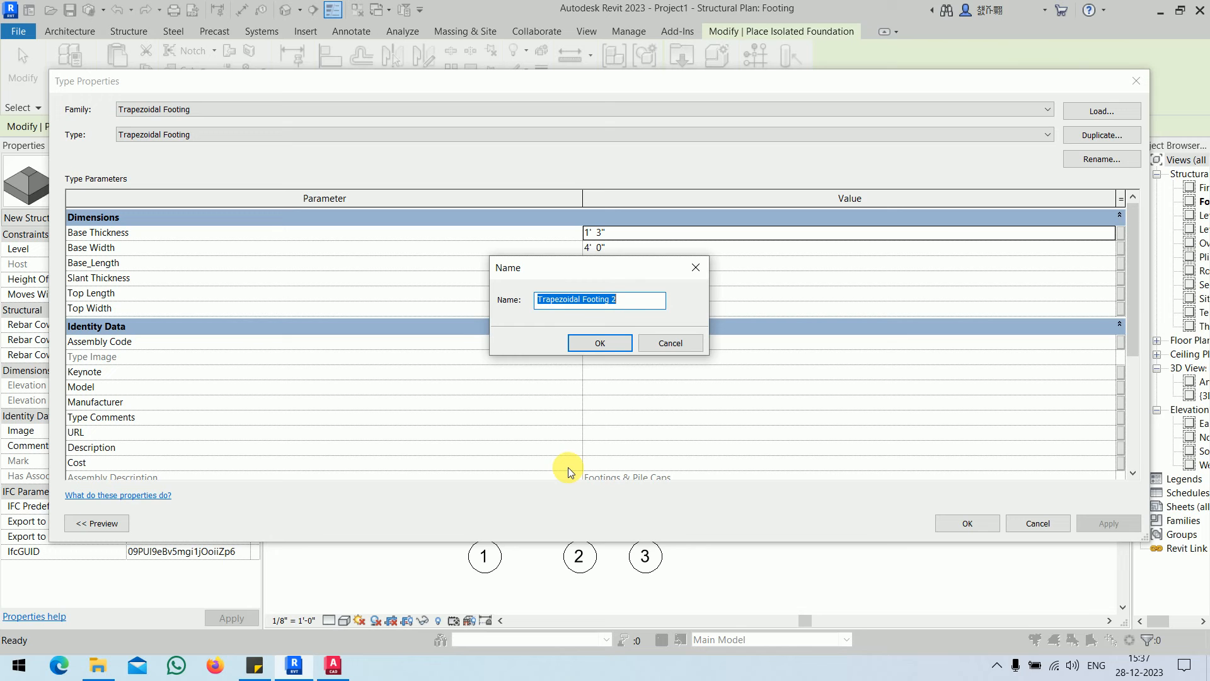
{"action": "type", "text": "TP1"}
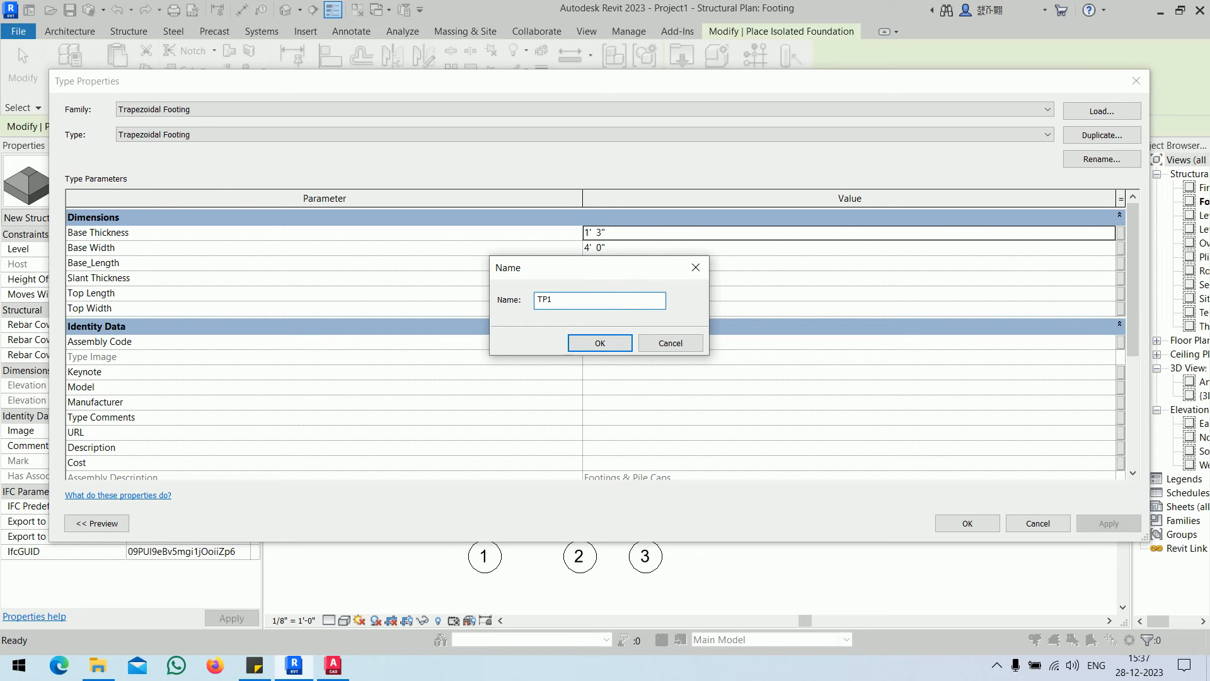
{"action": "key", "text": "Return"}
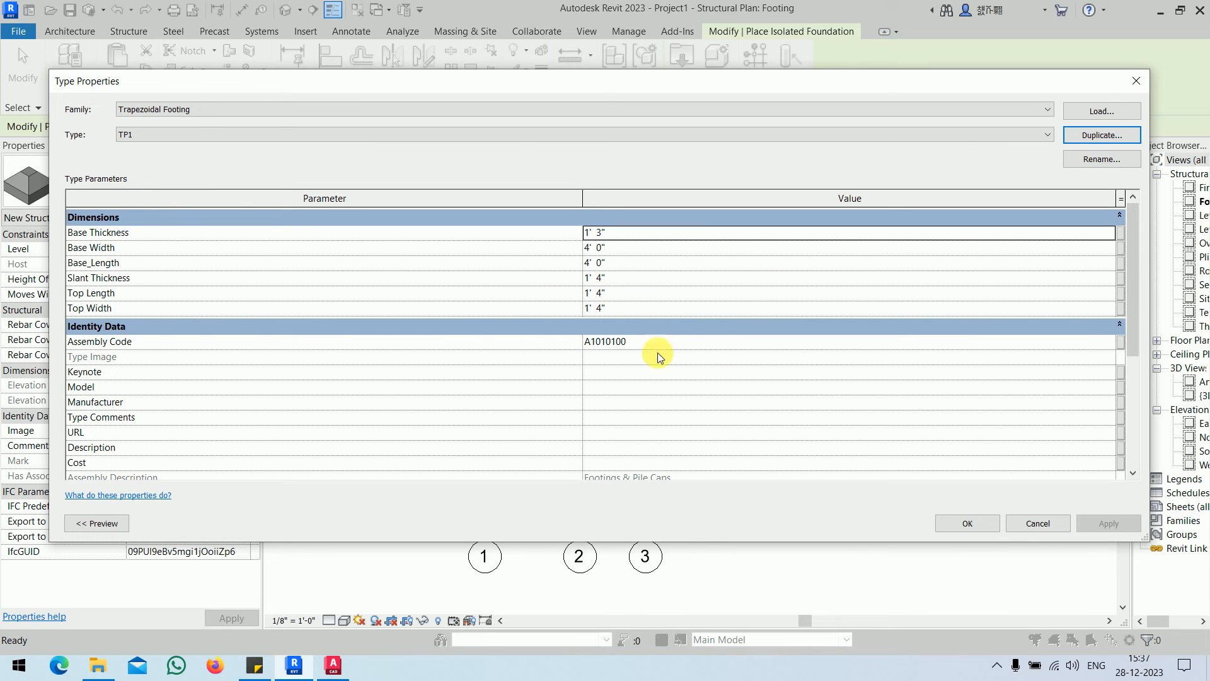
Set the TP1 type's Base Thickness to 1' 0" and its Slant Thickness to 0' 6"
{"action": "left_click", "coordinate": [677, 234]}
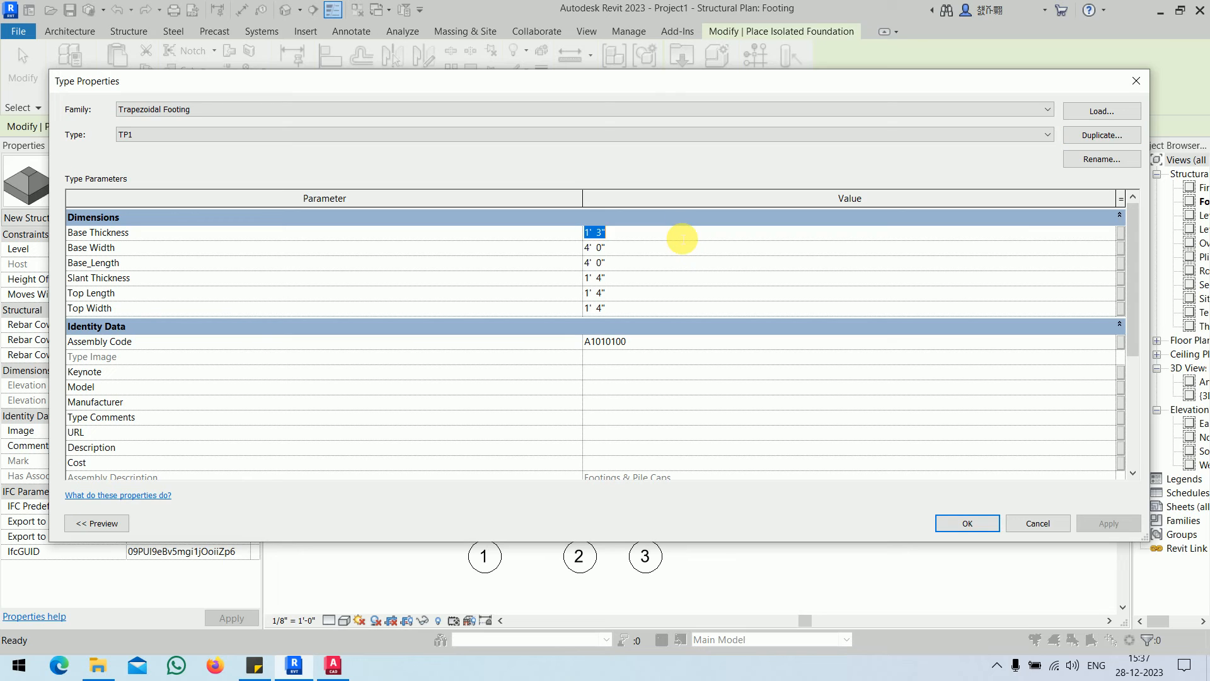
{"action": "type", "text": "12"}
{"action": "key", "text": "Return"}
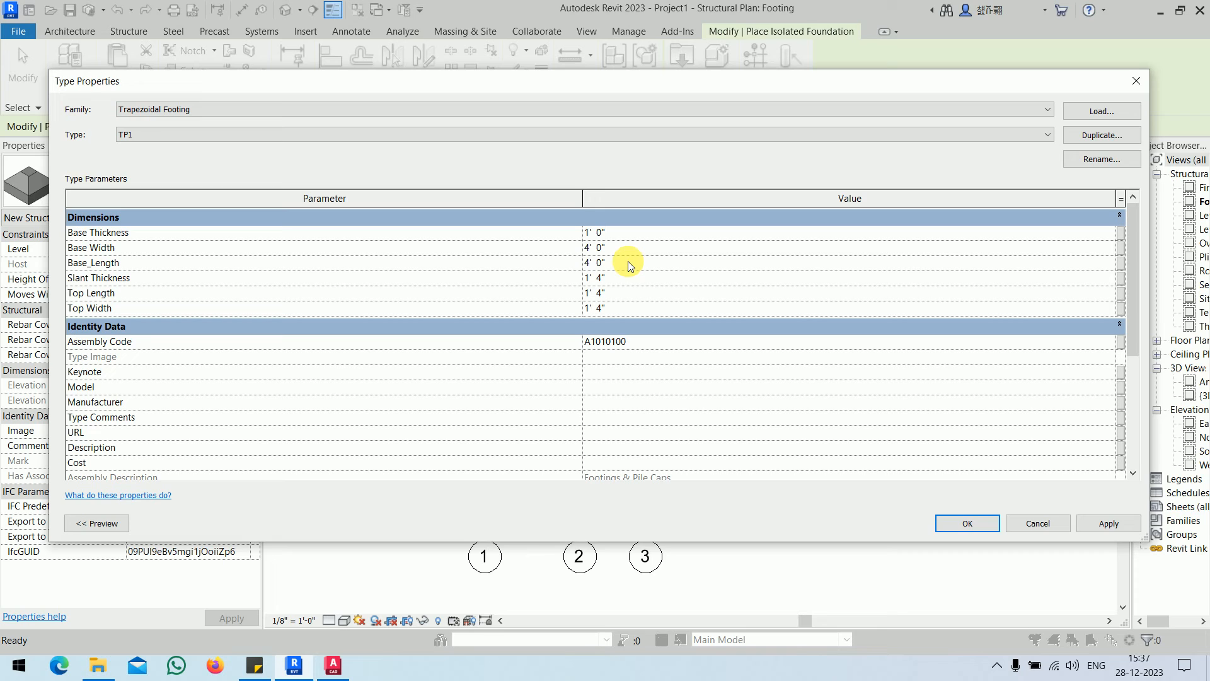
{"action": "left_click", "coordinate": [631, 280]}
{"action": "type", "text": "6"}
Check the C1 section in the AutoCAD drawing and set TP1's Top Length to 1' 6" and Top Width to 0' 9" in Revit
{"action": "left_click", "coordinate": [631, 293]}
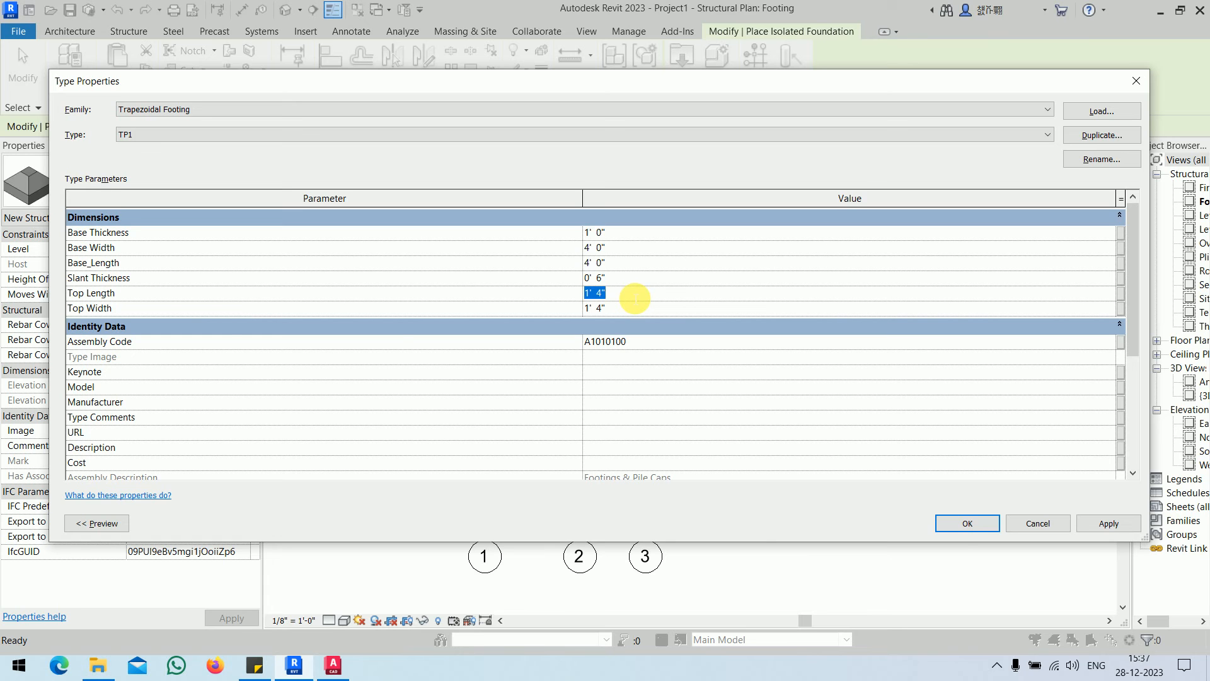
{"action": "key", "text": "alt+Tab"}
{"action": "scroll", "coordinate": [493, 280], "scroll_direction": "down", "scroll_amount": 5}
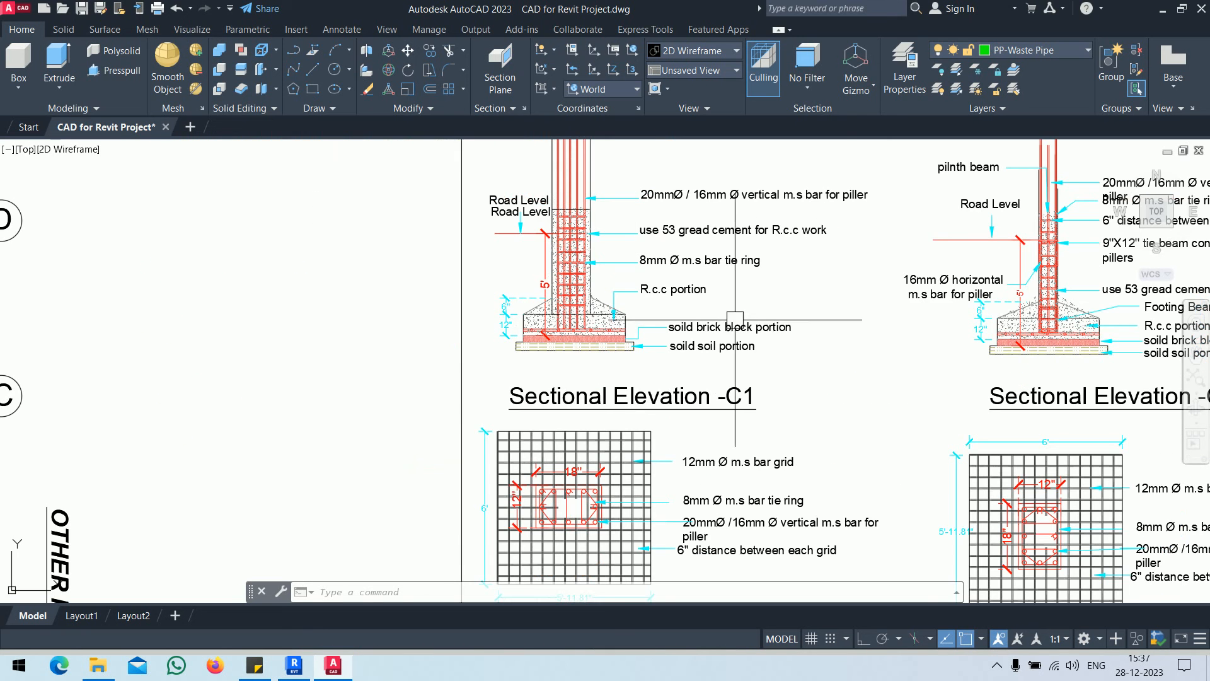
{"action": "key", "text": "alt+Tab"}
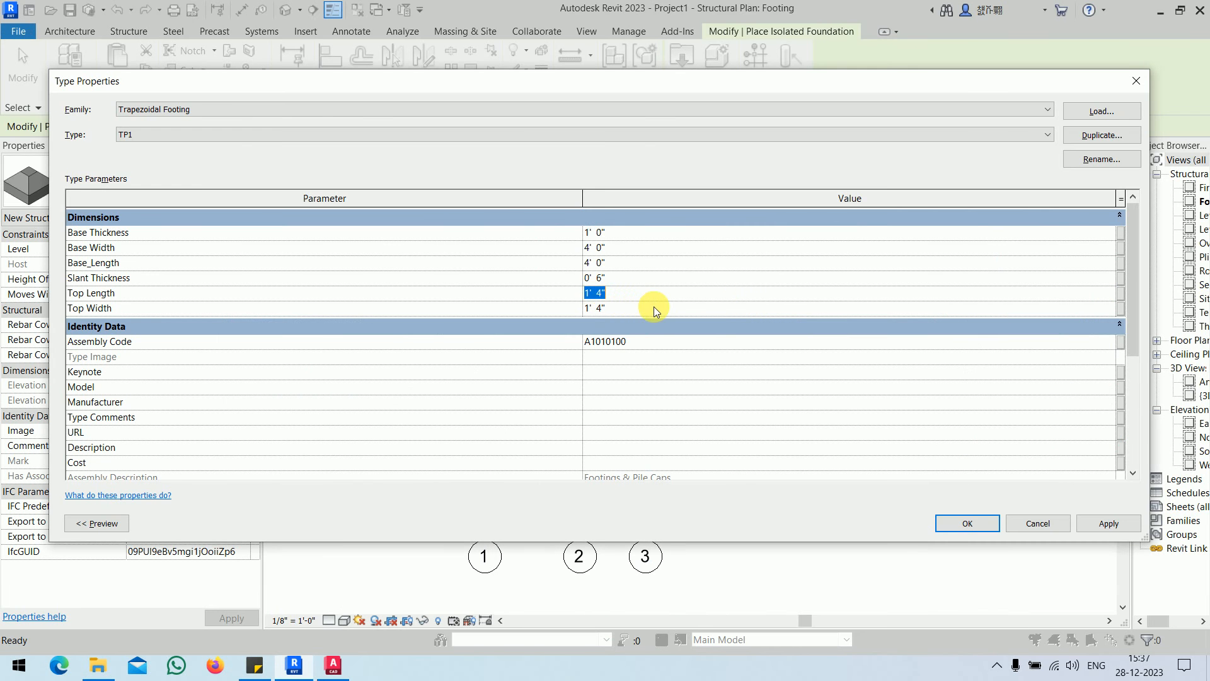
{"action": "type", "text": "1'6\""}
{"action": "key", "text": "Tab"}
{"action": "type", "text": "9"}
{"action": "left_click", "coordinate": [1096, 523]}
{"action": "left_click_drag", "start_coordinate": [783, 78], "coordinate": [760, 30]}
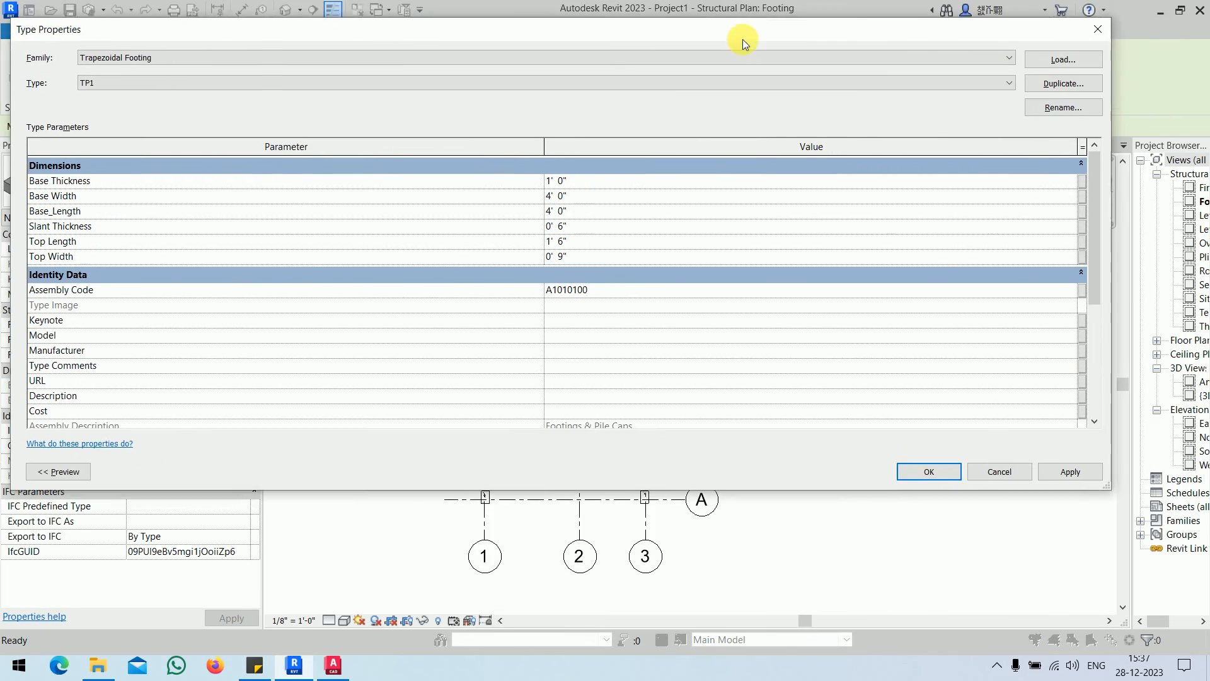
{"action": "left_click", "coordinate": [927, 479]}
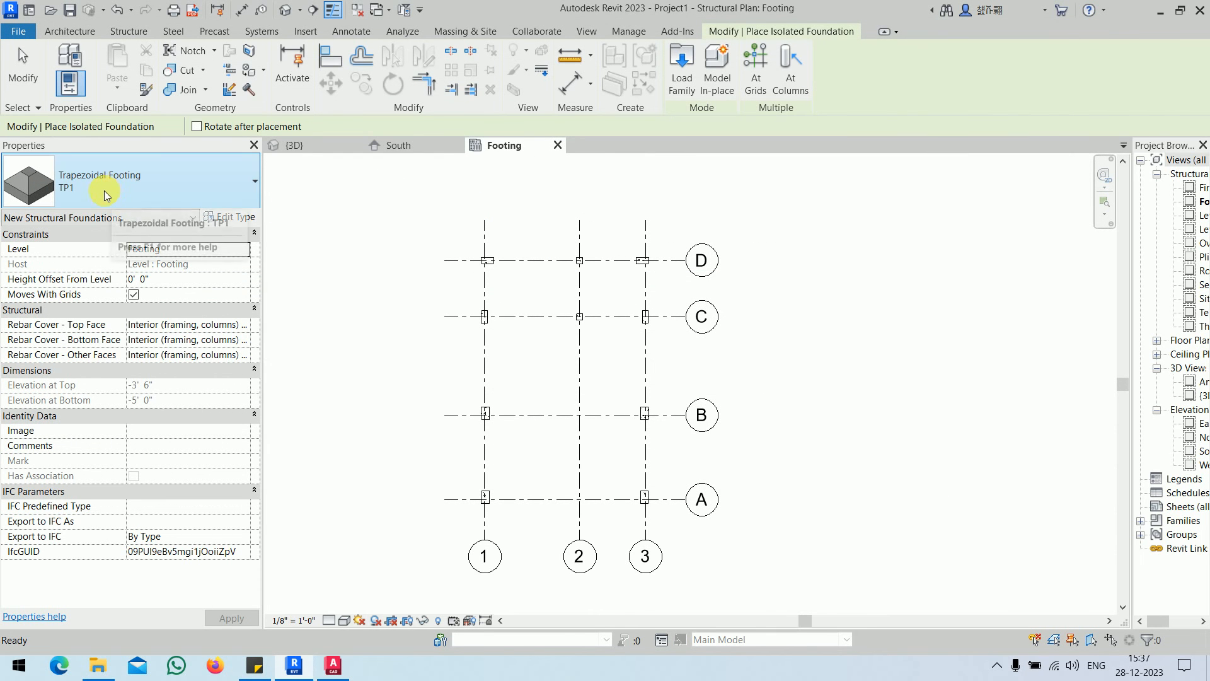
Place one TP1 footing centred on the column at grids D and 1, and end the placement
{"action": "scroll", "coordinate": [498, 261], "scroll_direction": "up", "scroll_amount": 5}
{"action": "scroll", "coordinate": [450, 262], "scroll_direction": "up", "scroll_amount": 3}
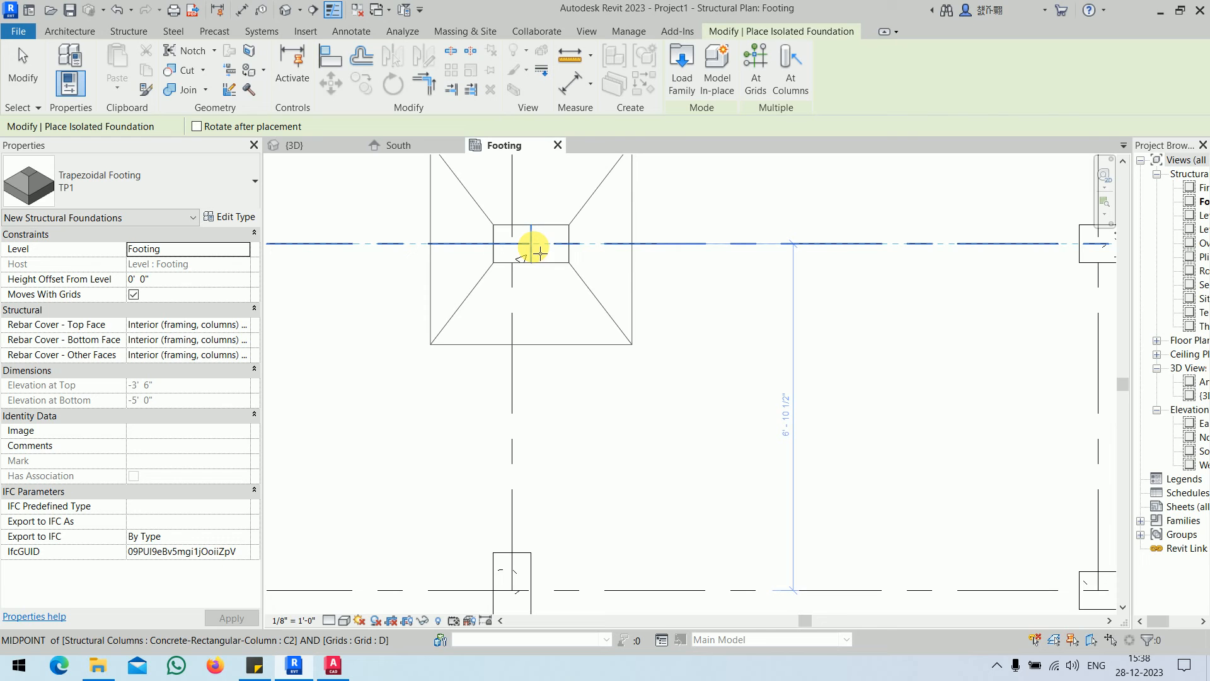
{"action": "left_click", "coordinate": [536, 249]}
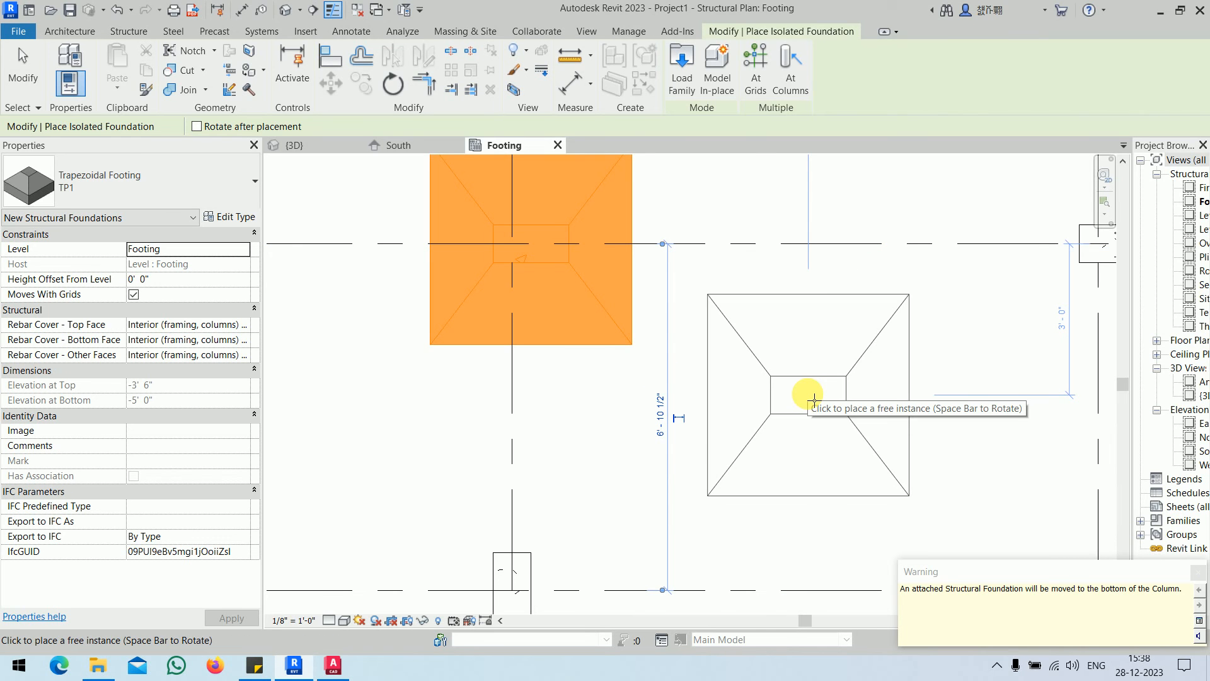
{"action": "key", "text": "Escape"}
{"action": "key", "text": "Escape"}
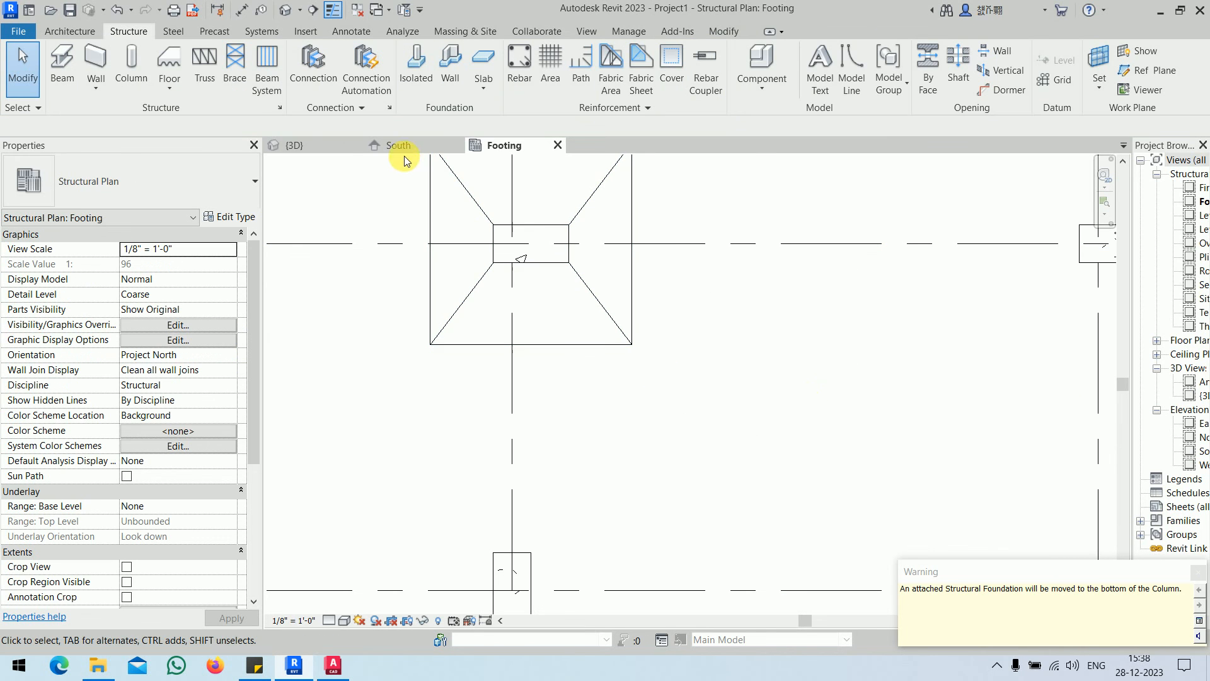
Examine how the placed footing meets its column in the South elevation and the 3D view
{"action": "left_click", "coordinate": [413, 150]}
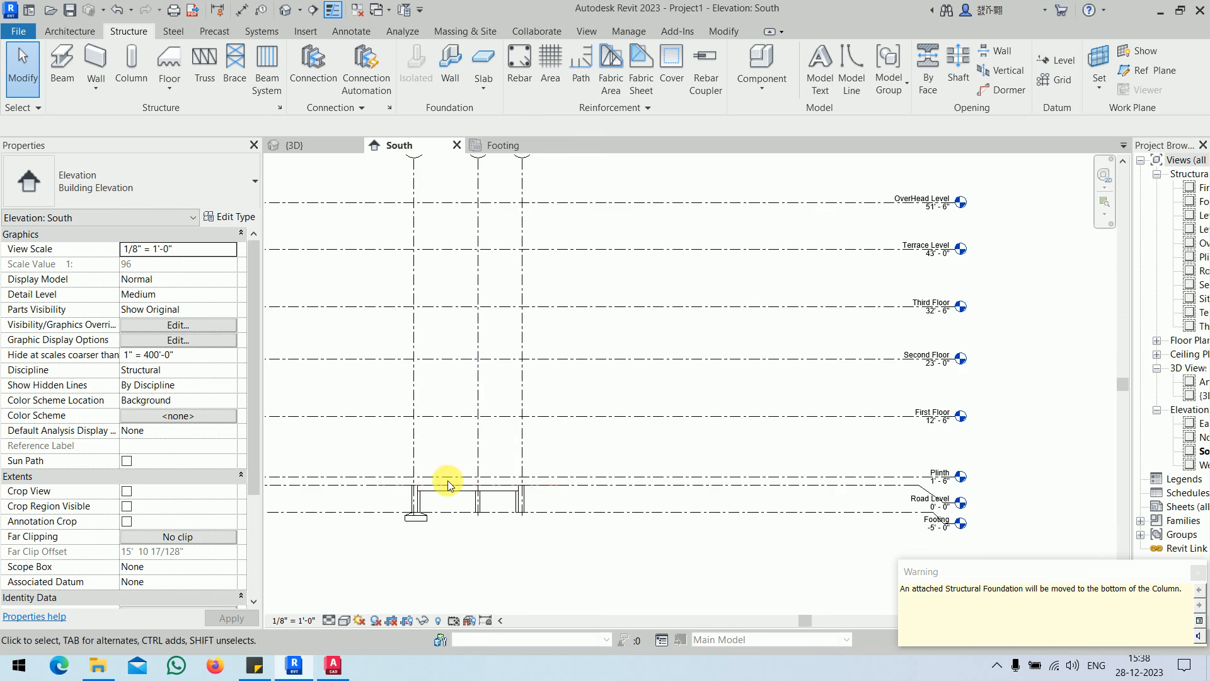
{"action": "scroll", "coordinate": [407, 526], "scroll_direction": "up", "scroll_amount": 5}
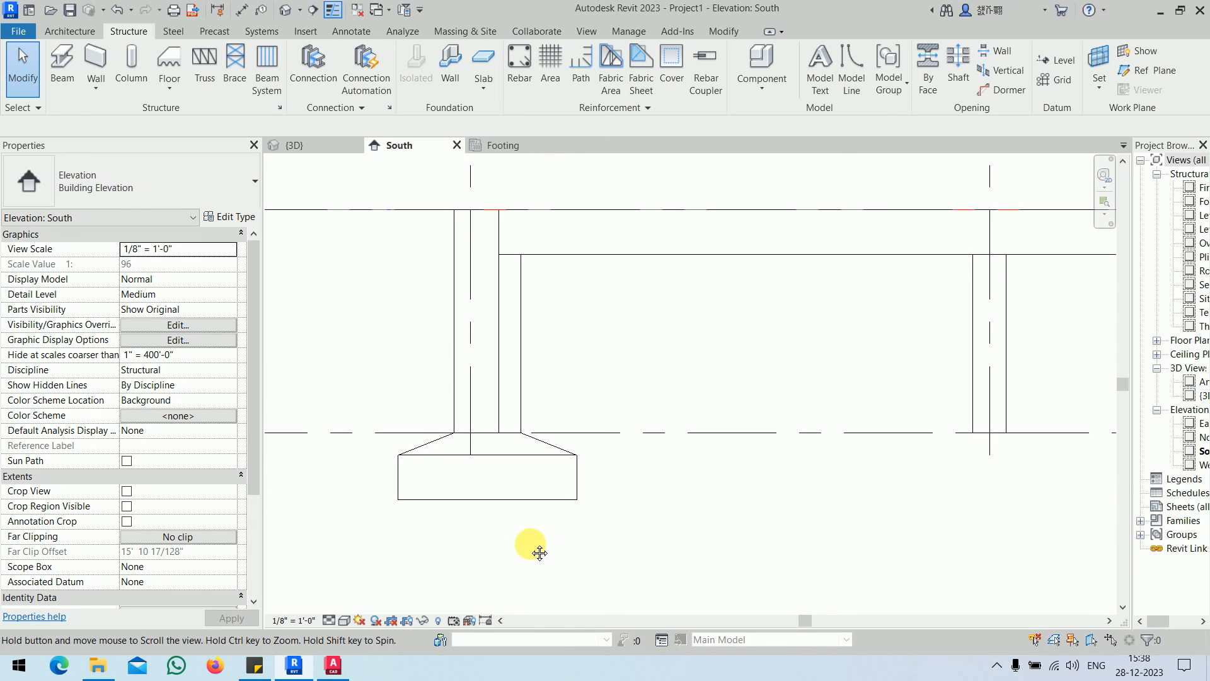
{"action": "left_click", "coordinate": [321, 147]}
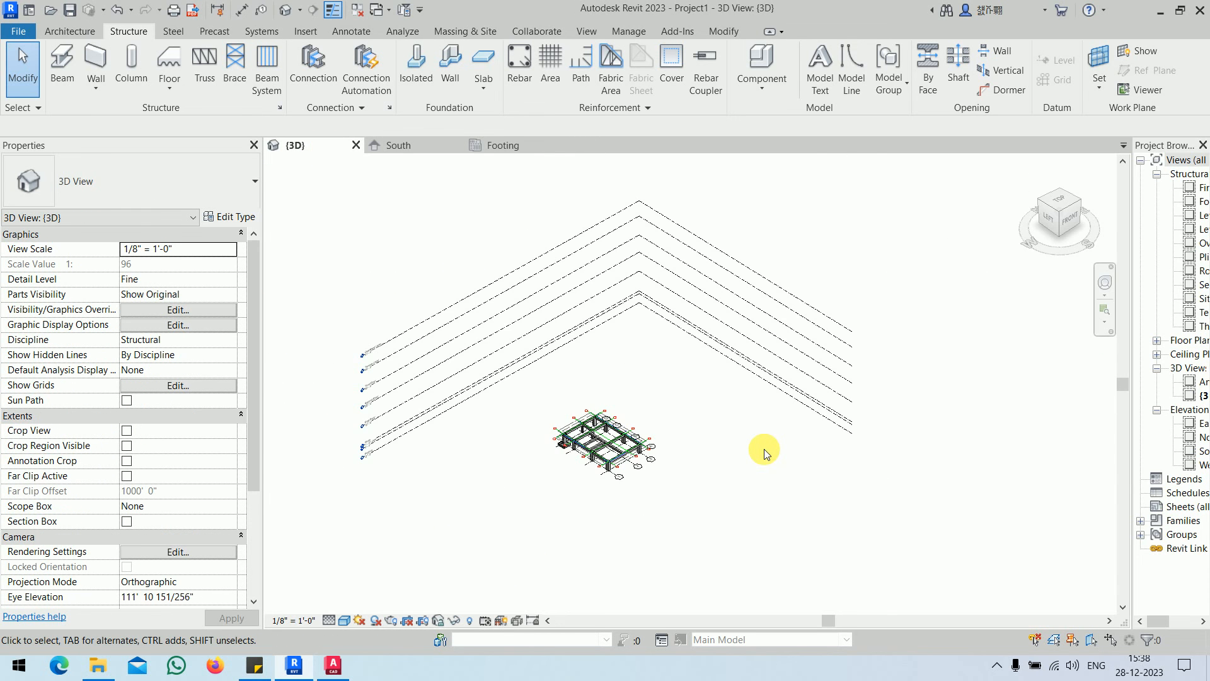
{"action": "scroll", "coordinate": [566, 479], "scroll_direction": "up", "scroll_amount": 10}
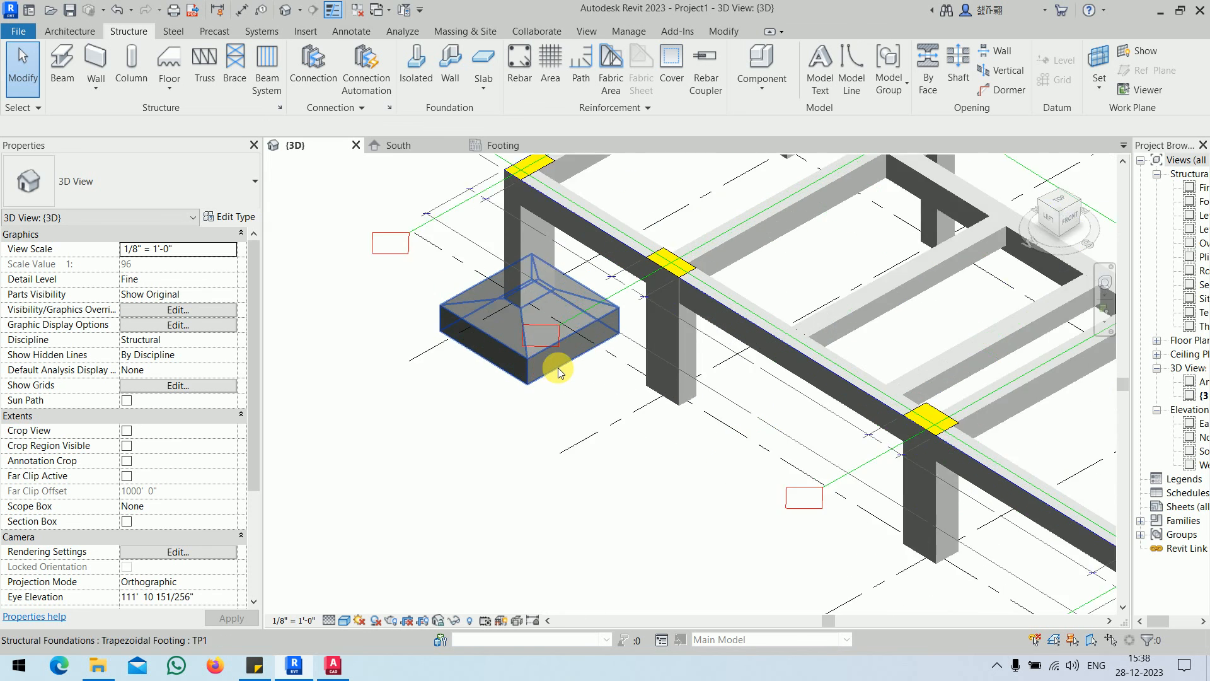
{"action": "middle_click_drag", "start_coordinate": [582, 424], "coordinate": [585, 467]}
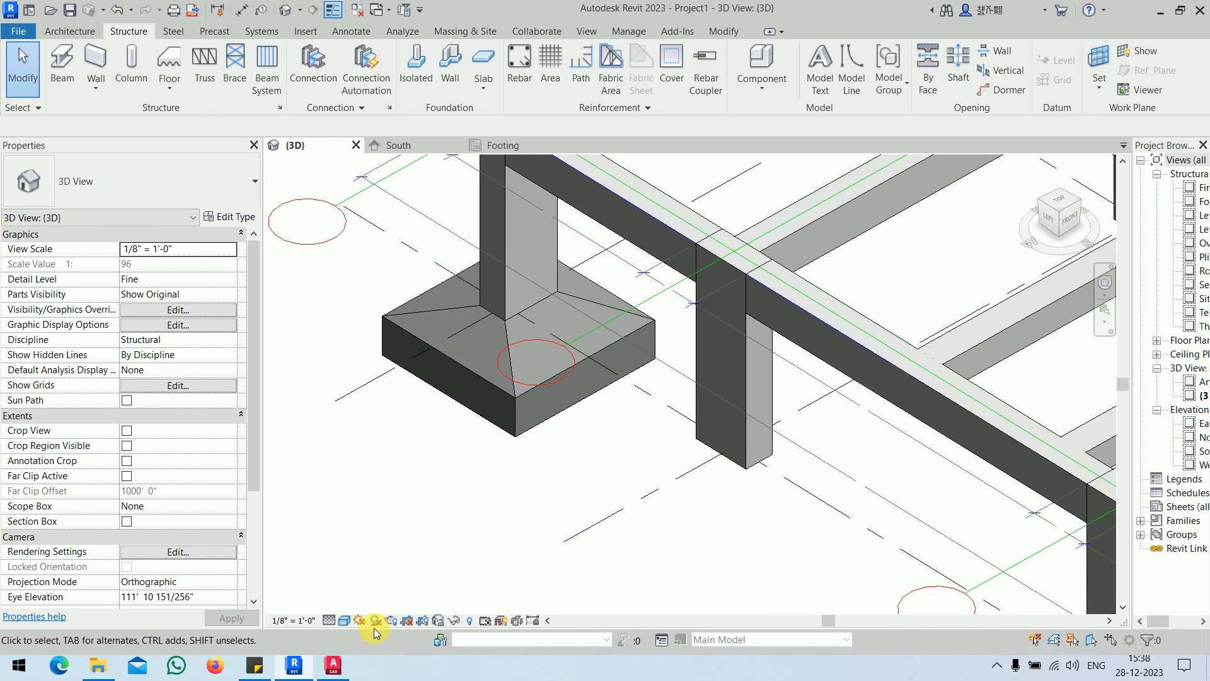
{"action": "left_click", "coordinate": [329, 626]}
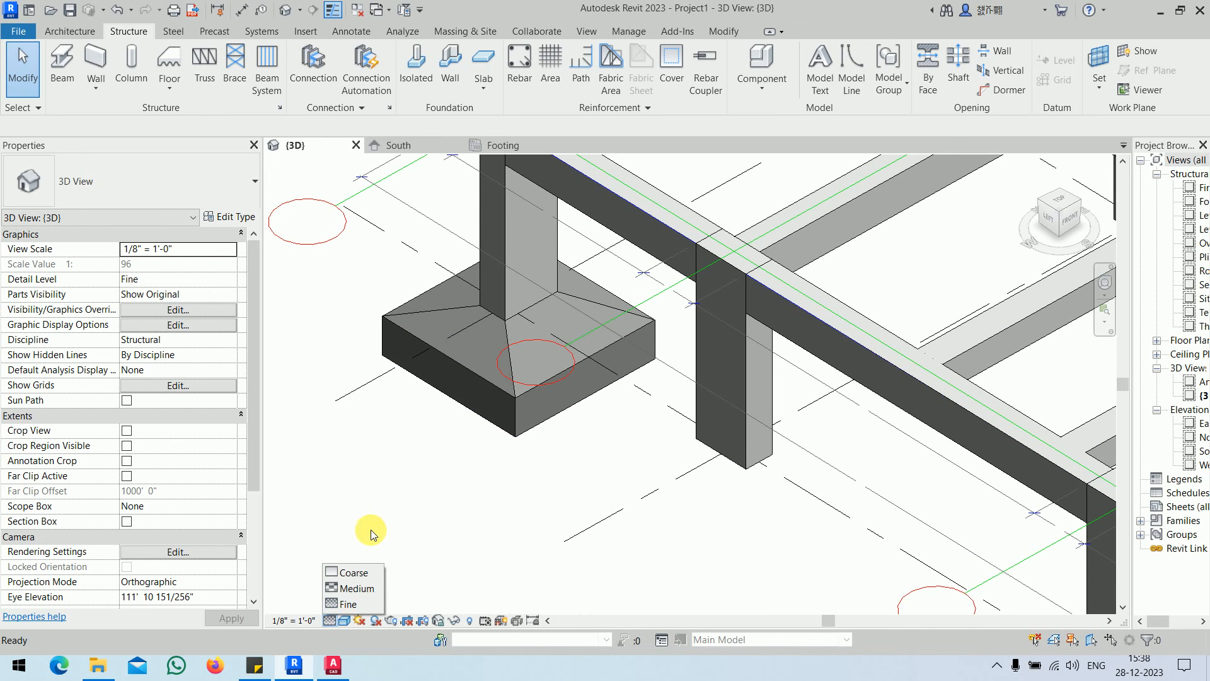
{"action": "scroll", "coordinate": [561, 526], "scroll_direction": "down", "scroll_amount": 6}
{"action": "scroll", "coordinate": [643, 427], "scroll_direction": "up", "scroll_amount": 6}
{"action": "middle_click_drag", "start_coordinate": [643, 427], "coordinate": [445, 344], "text": "shift"}
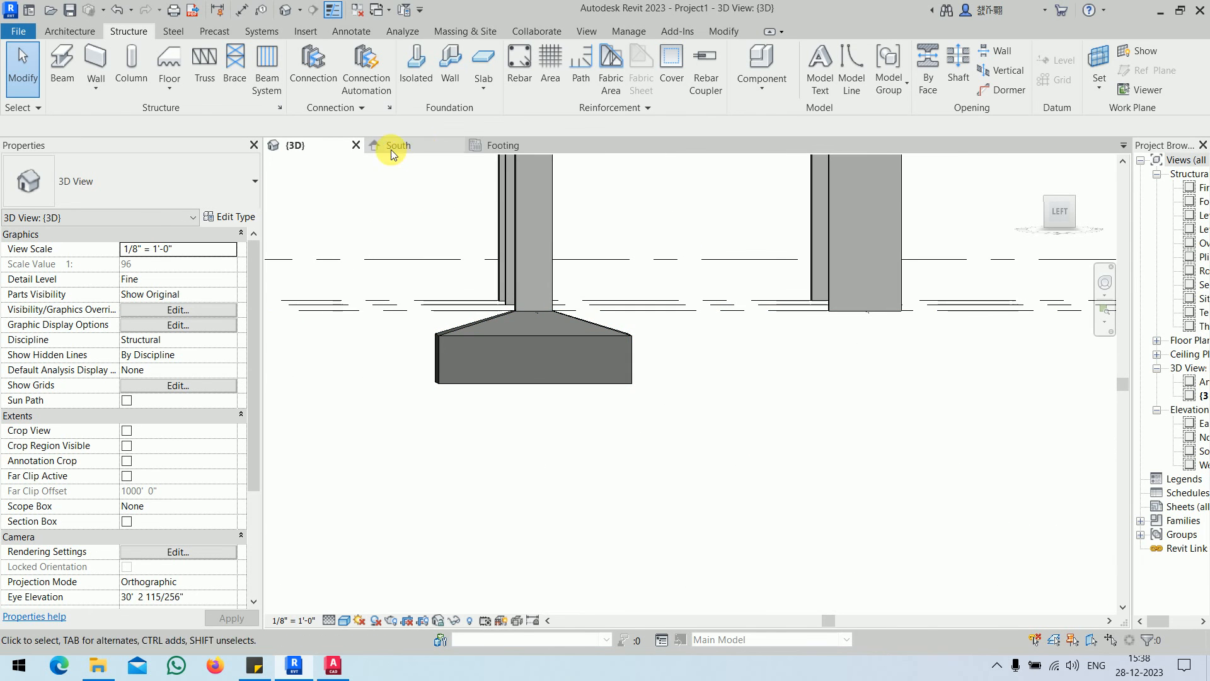
In the South elevation, measure the footing's slant height and base thickness with aligned dimensions, without placing them
{"action": "left_click", "coordinate": [421, 145]}
{"action": "scroll", "coordinate": [520, 444], "scroll_direction": "up", "scroll_amount": 3}
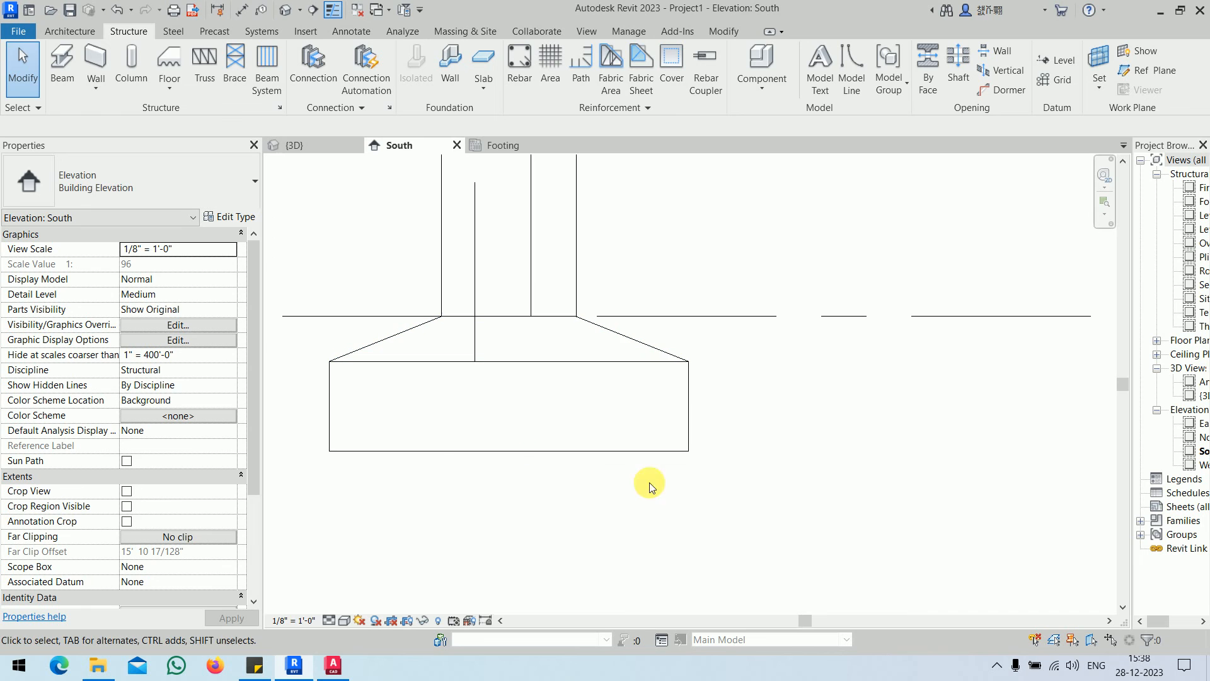
{"action": "key", "text": "d"}
{"action": "key", "text": "i"}
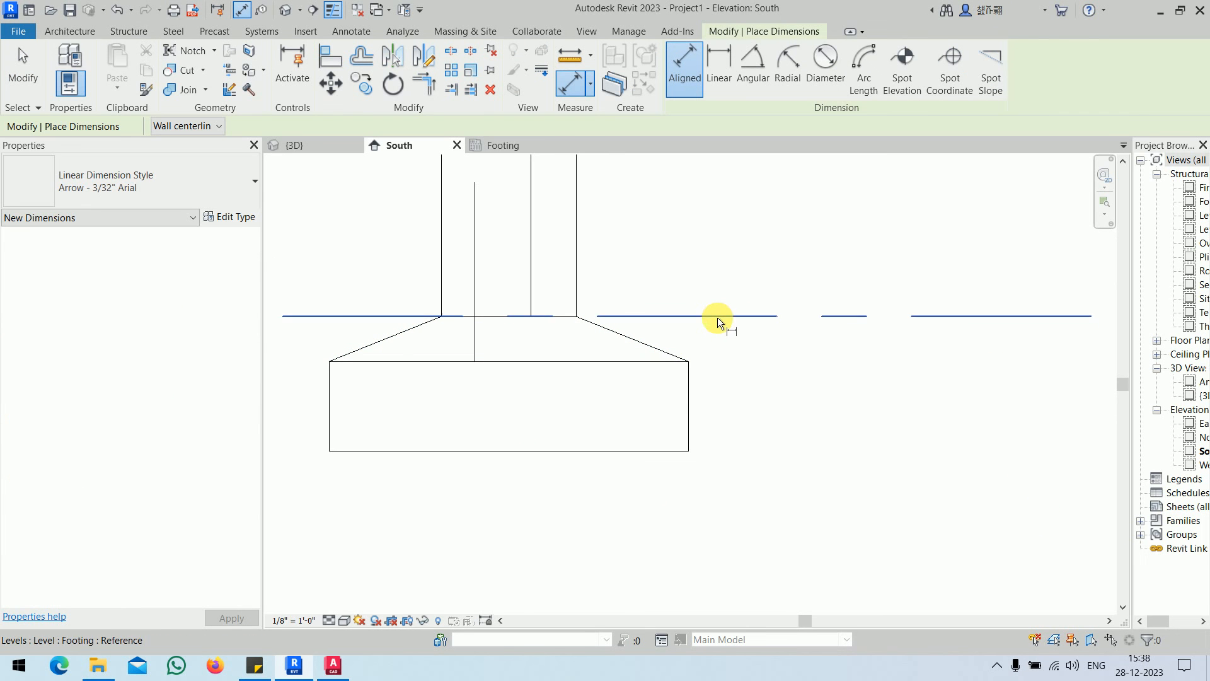
{"action": "left_click", "coordinate": [624, 361]}
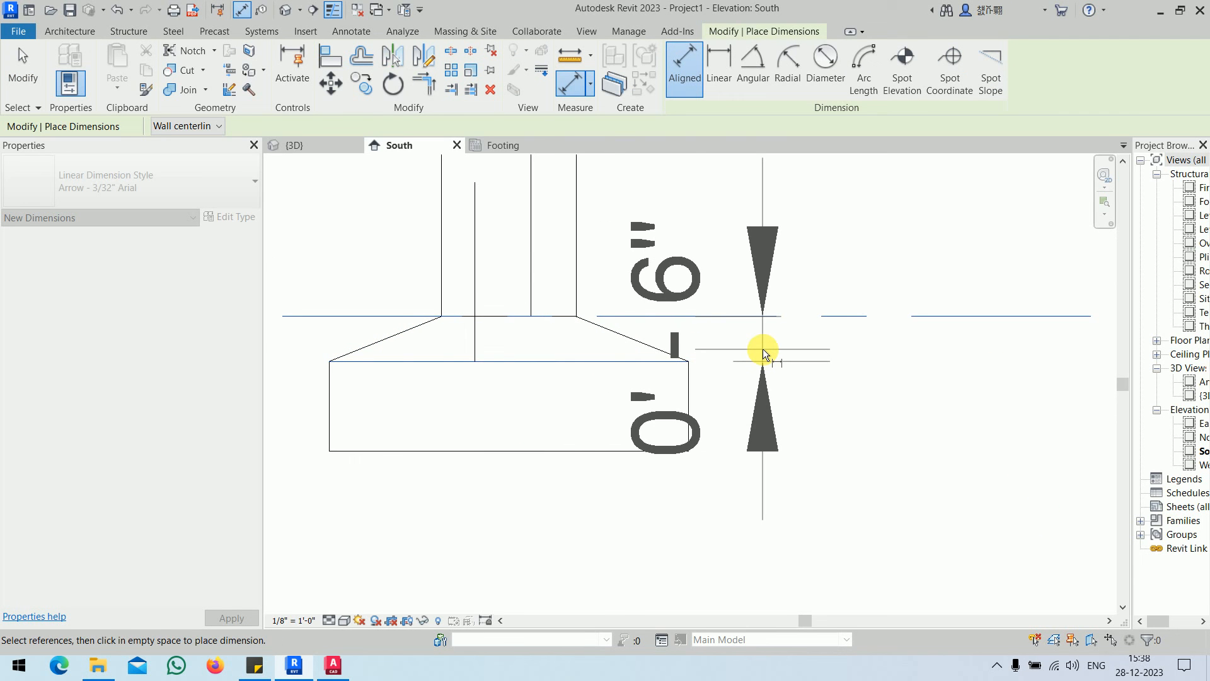
{"action": "key", "text": "Escape"}
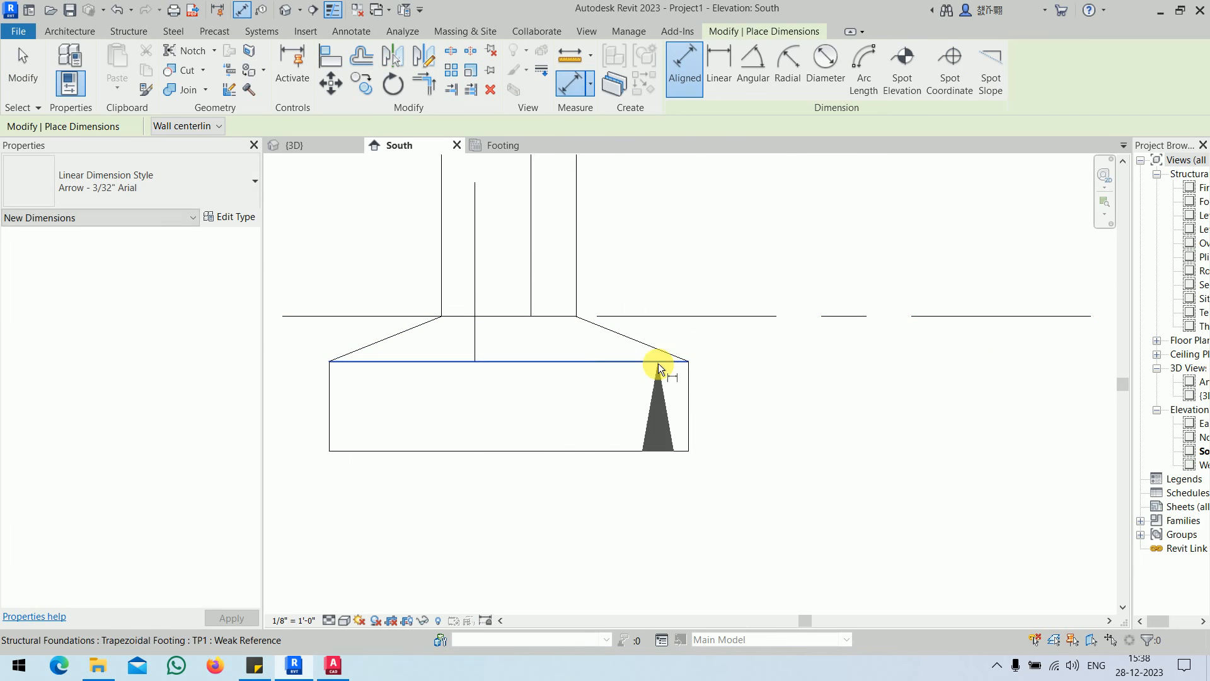
{"action": "left_click", "coordinate": [652, 445]}
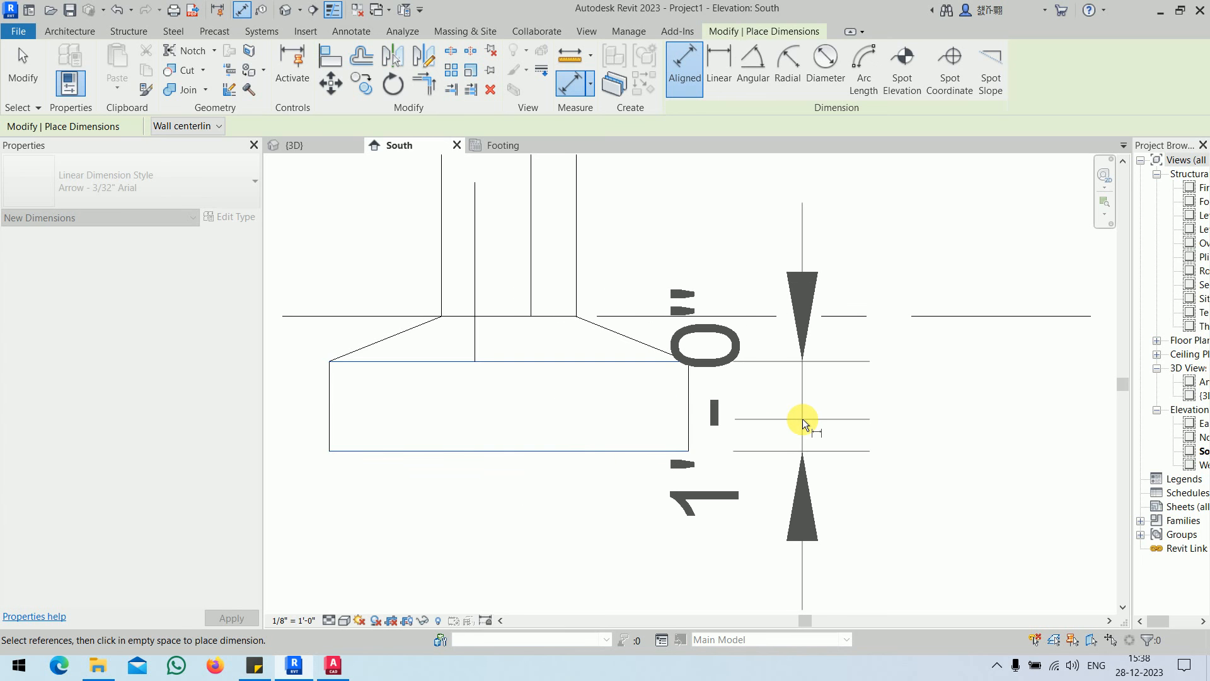
{"action": "key", "text": "Escape"}
Measure the footing's overall base length and its top length with aligned dimensions in the South elevation, without placing them
{"action": "left_click", "coordinate": [687, 421]}
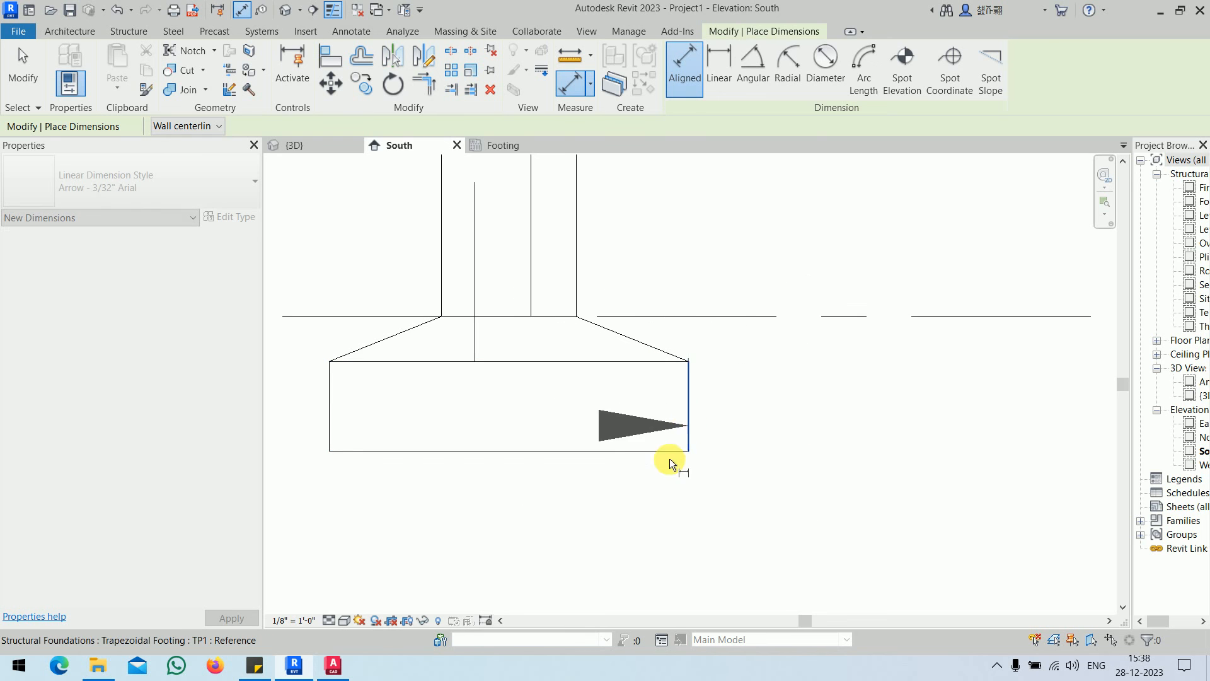
{"action": "left_click", "coordinate": [329, 439]}
{"action": "key", "text": "Escape"}
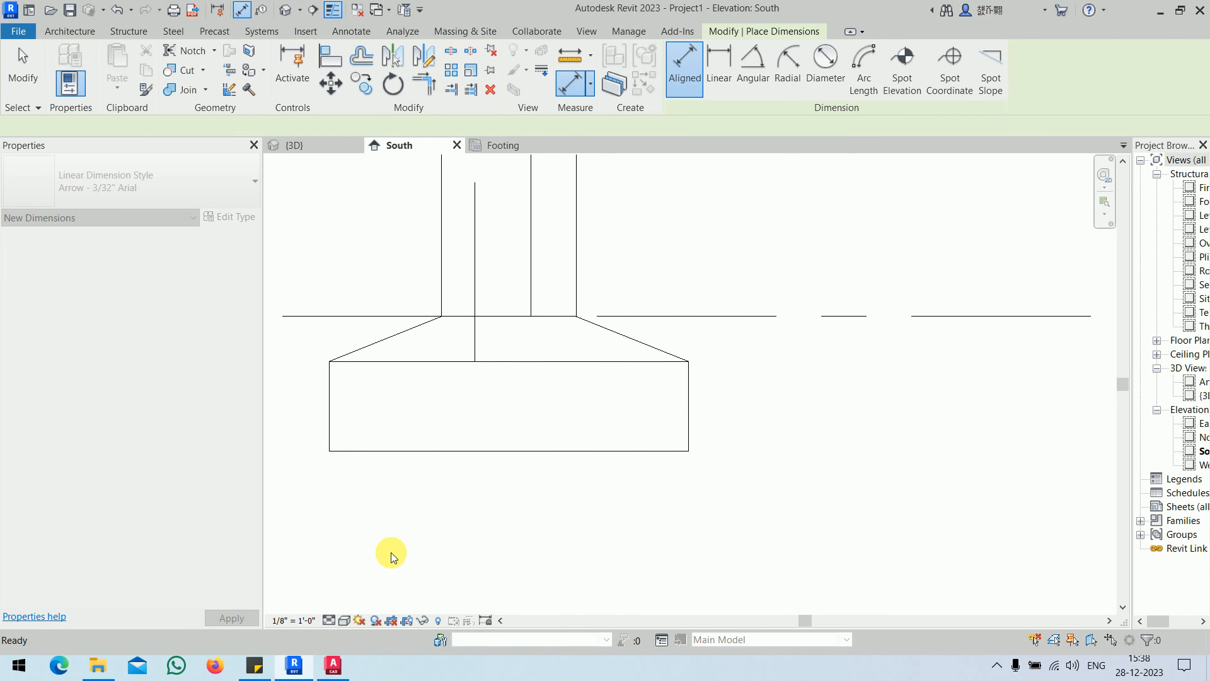
{"action": "left_click", "coordinate": [445, 342]}
{"action": "left_click", "coordinate": [576, 344]}
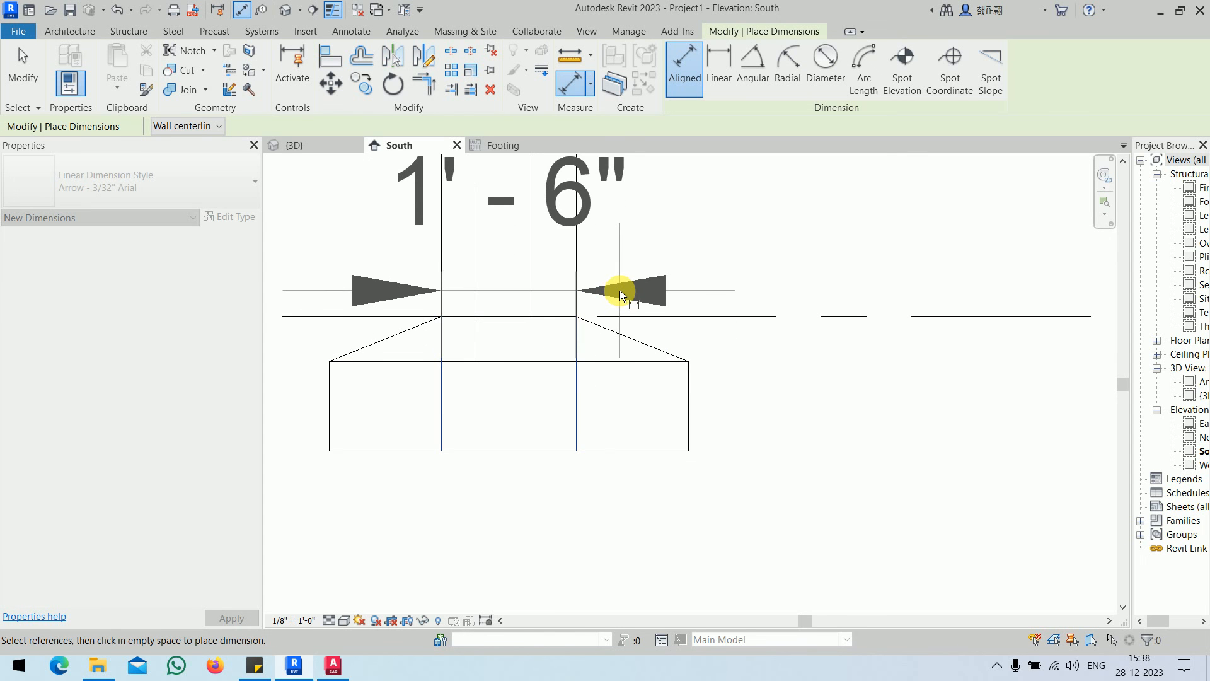
{"action": "key", "text": "Escape"}
{"action": "key", "text": "Escape"}
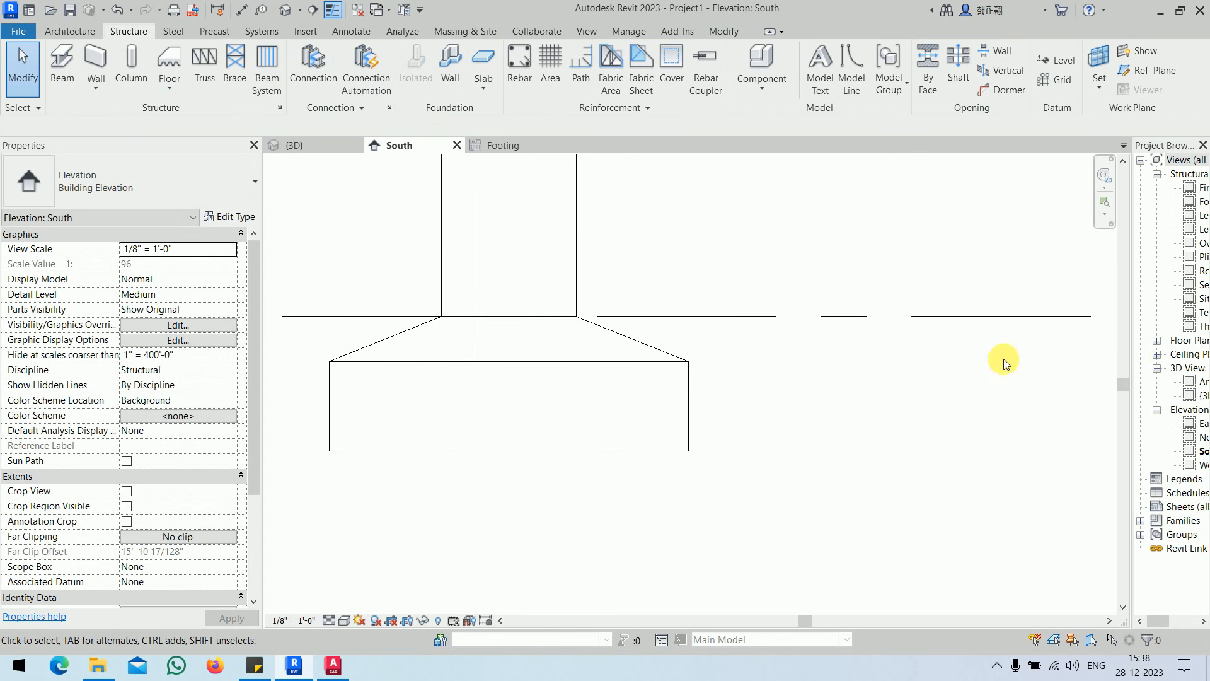
Widen the Project Browser to show the full view names and open the East elevation
{"action": "left_click", "coordinate": [1199, 425]}
{"action": "double_click", "coordinate": [1199, 426]}
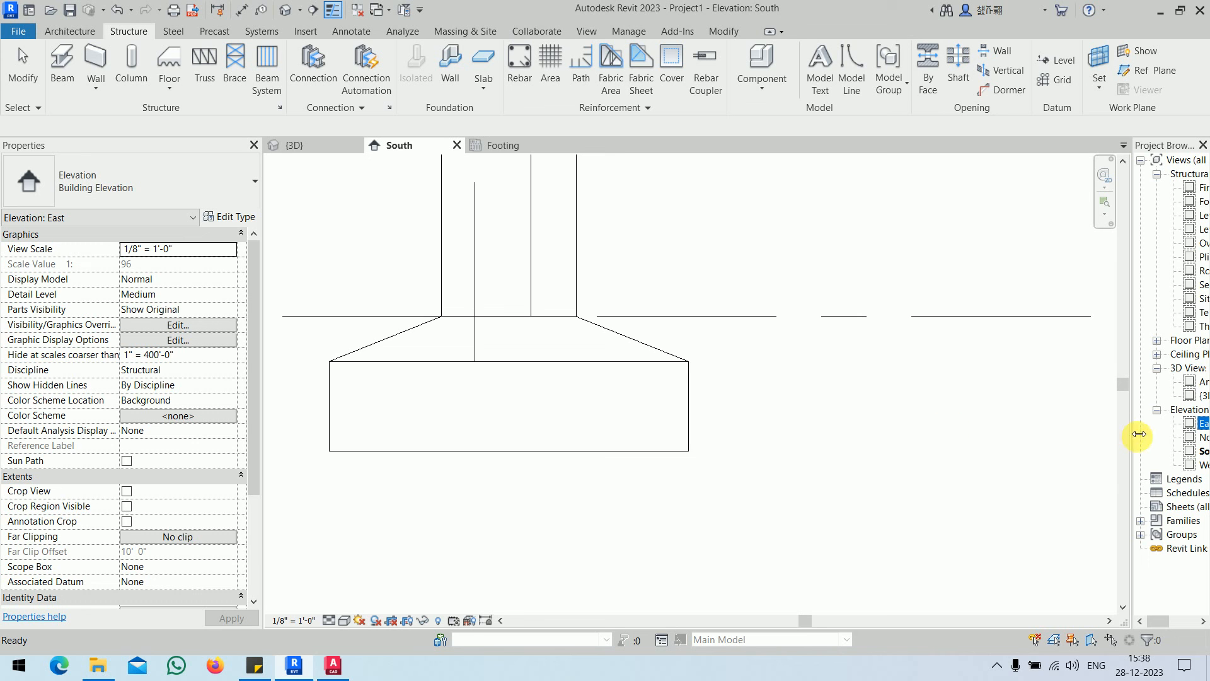
{"action": "left_click_drag", "start_coordinate": [1138, 434], "coordinate": [1047, 429]}
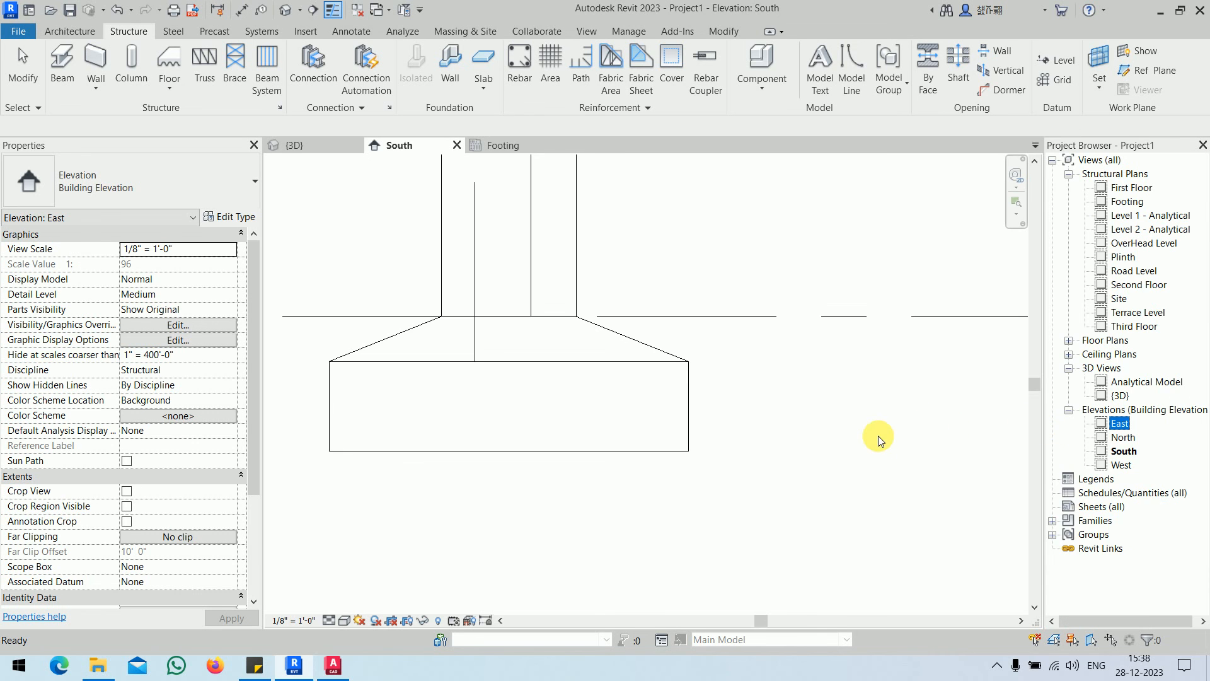
{"action": "double_click", "coordinate": [1114, 426]}
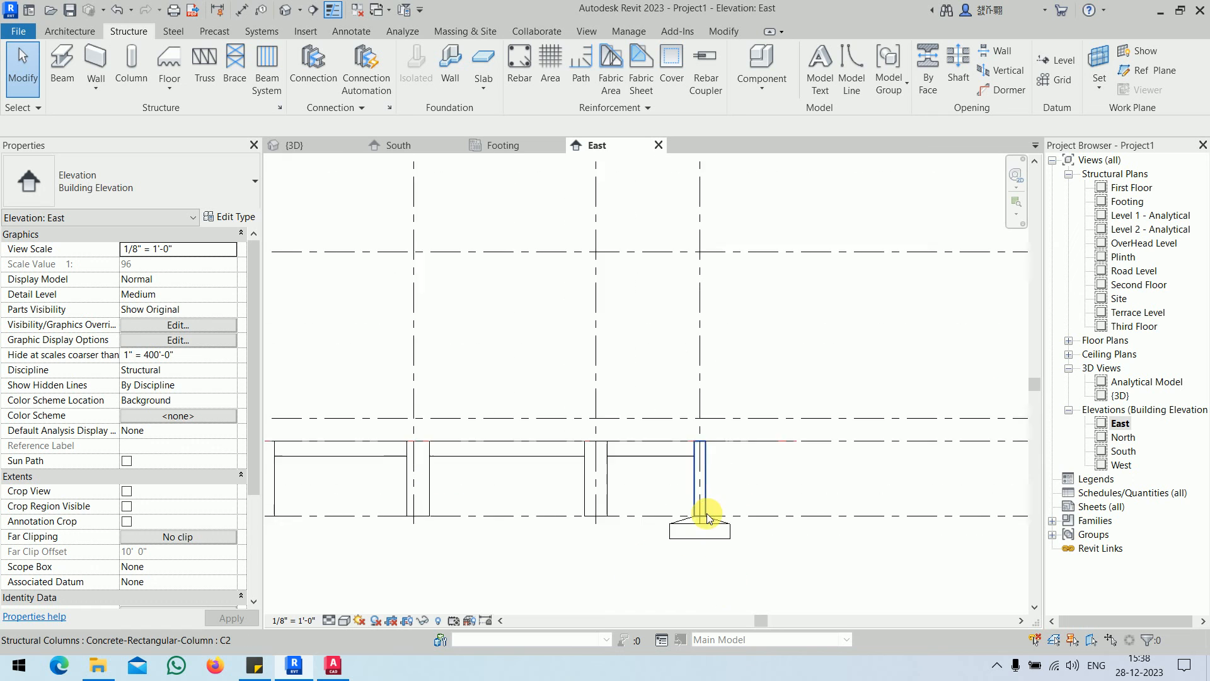
Place an aligned dimension across the footing's top width at the column faces in the East elevation
{"action": "scroll", "coordinate": [707, 517], "scroll_direction": "up", "scroll_amount": 5}
{"action": "key", "text": "i"}
{"action": "left_click", "coordinate": [652, 504]}
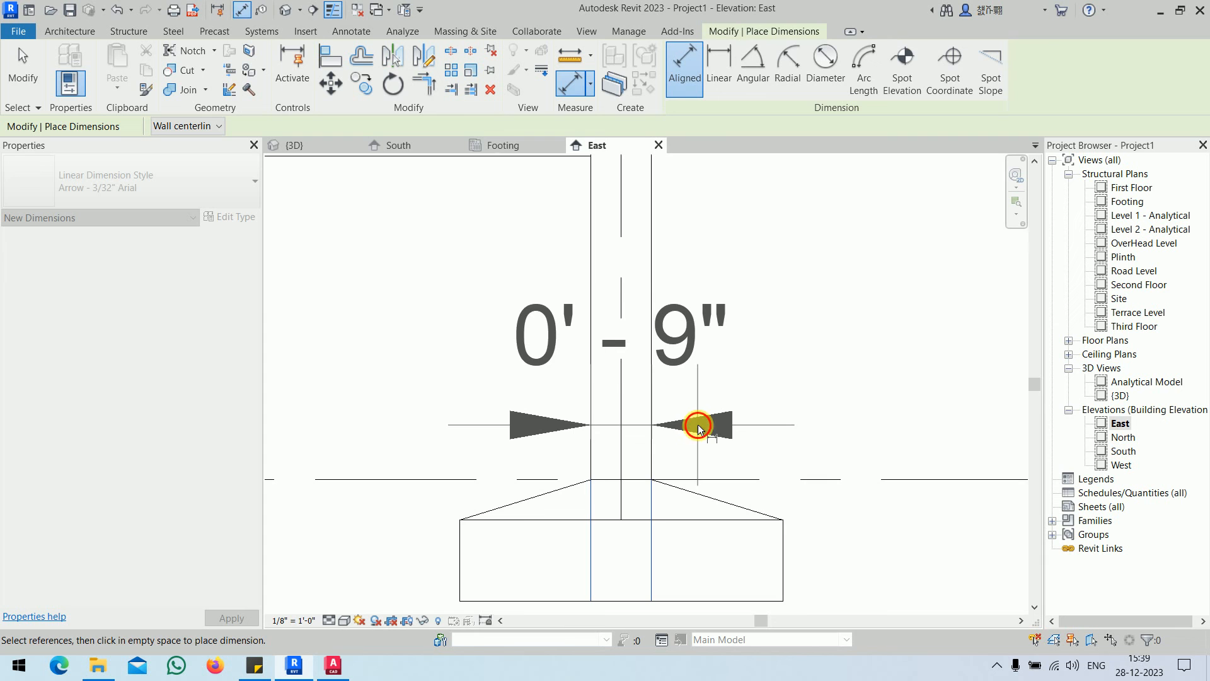
{"action": "left_click", "coordinate": [698, 425]}
{"action": "key", "text": "Escape"}
{"action": "key", "text": "Escape"}
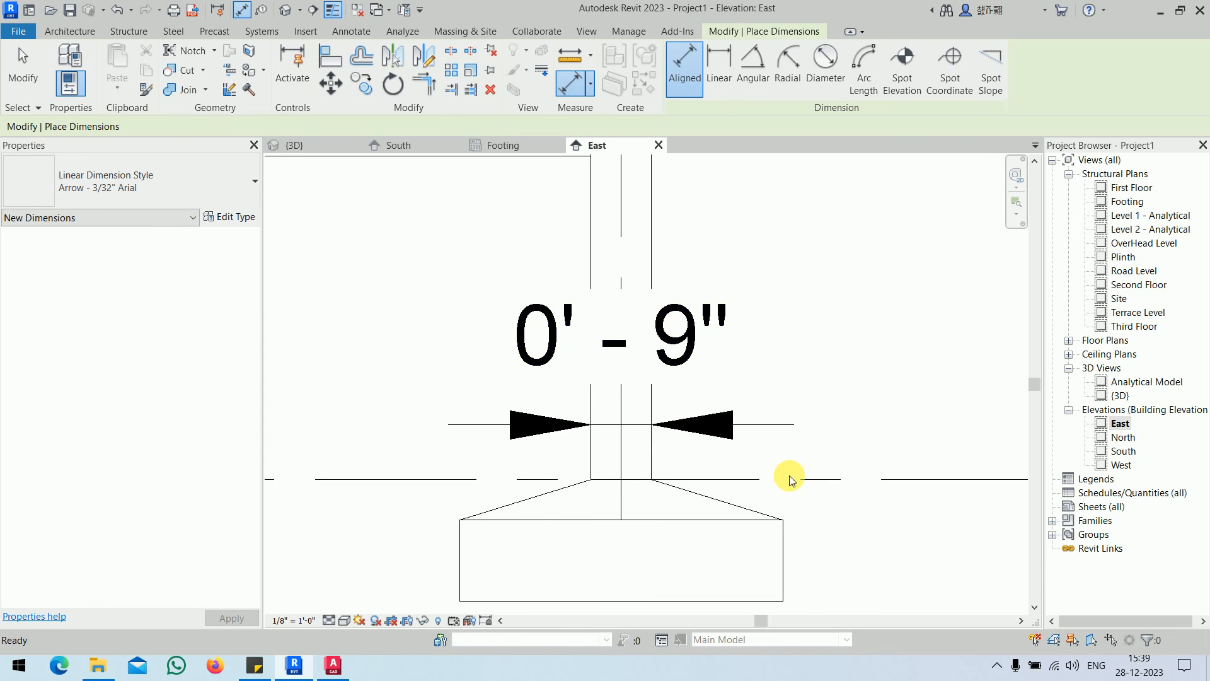
Examine the TP1 footing beneath the corner column in the 3D view, check its instance properties, and deselect it
{"action": "left_click", "coordinate": [323, 150]}
{"action": "middle_click_drag", "start_coordinate": [623, 456], "coordinate": [649, 522], "text": "shift"}
{"action": "scroll", "coordinate": [610, 455], "scroll_direction": "down", "scroll_amount": 6}
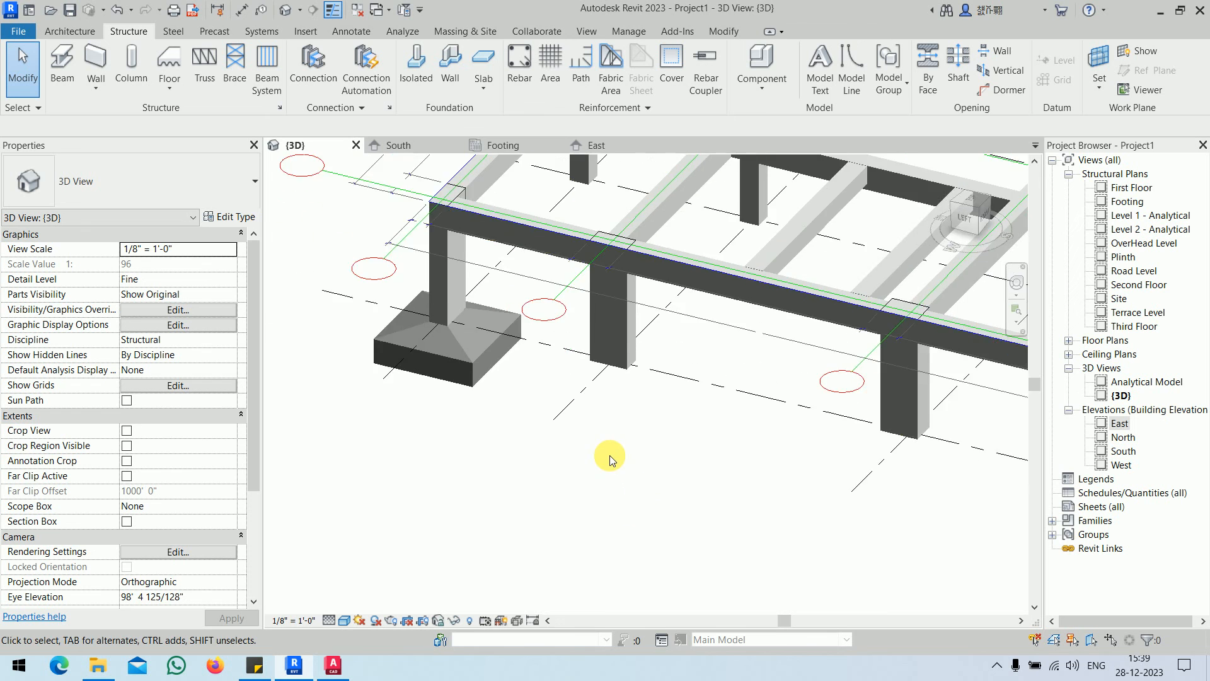
{"action": "scroll", "coordinate": [619, 457], "scroll_direction": "up", "scroll_amount": 1}
{"action": "middle_click_drag", "start_coordinate": [618, 466], "coordinate": [590, 562]}
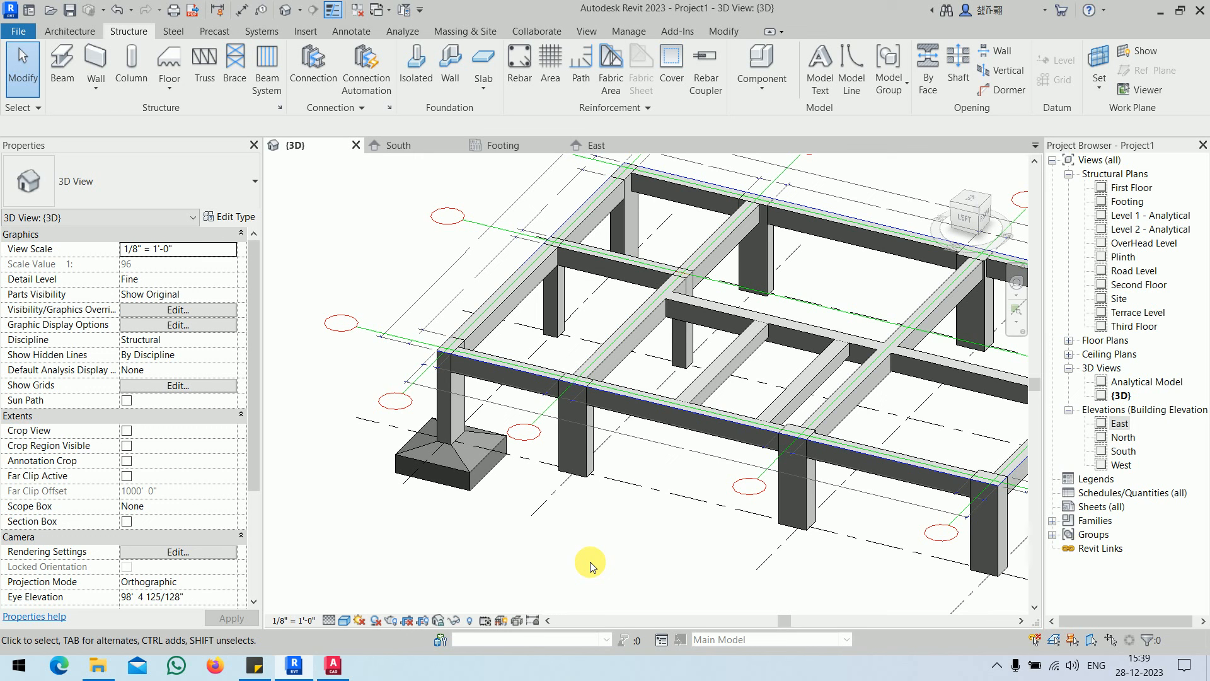
{"action": "left_click", "coordinate": [458, 472]}
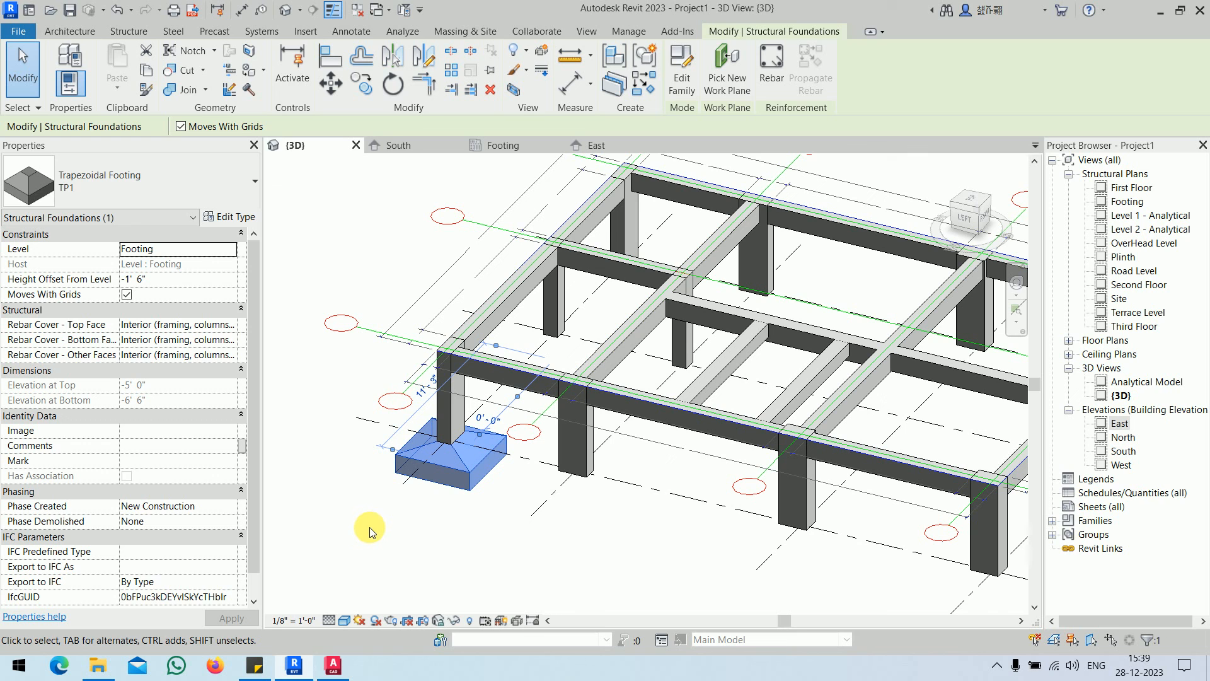
{"action": "left_click", "coordinate": [535, 553]}
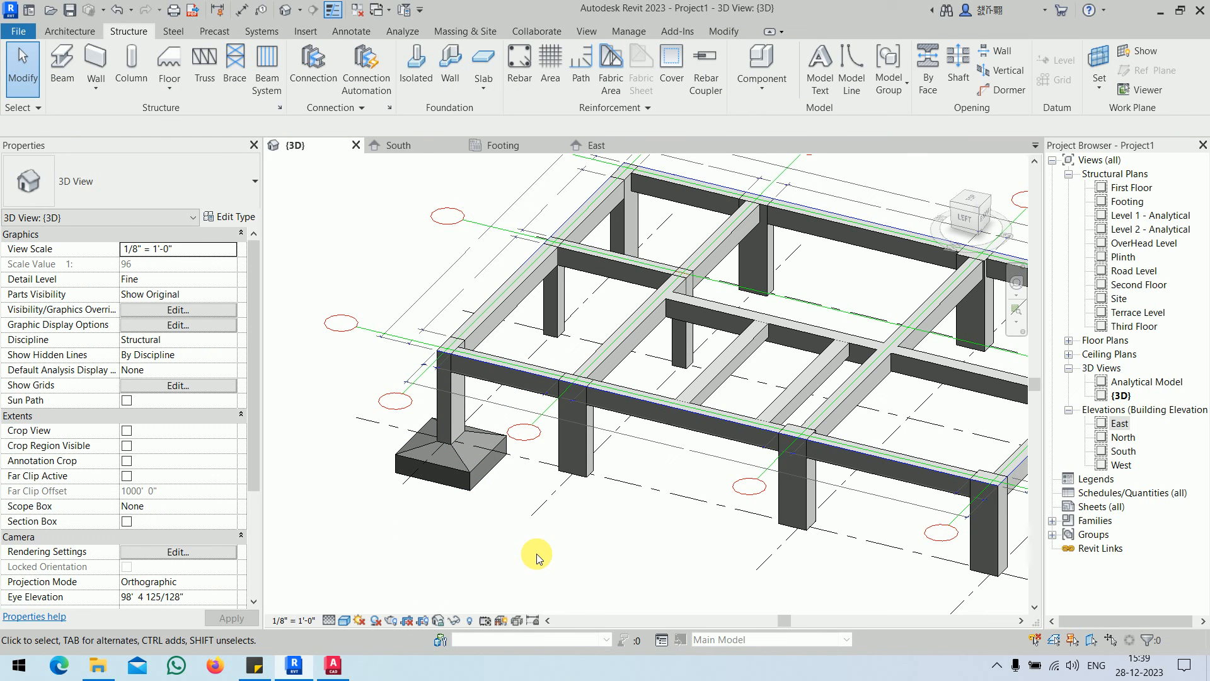
{"action": "key", "text": "alt"}
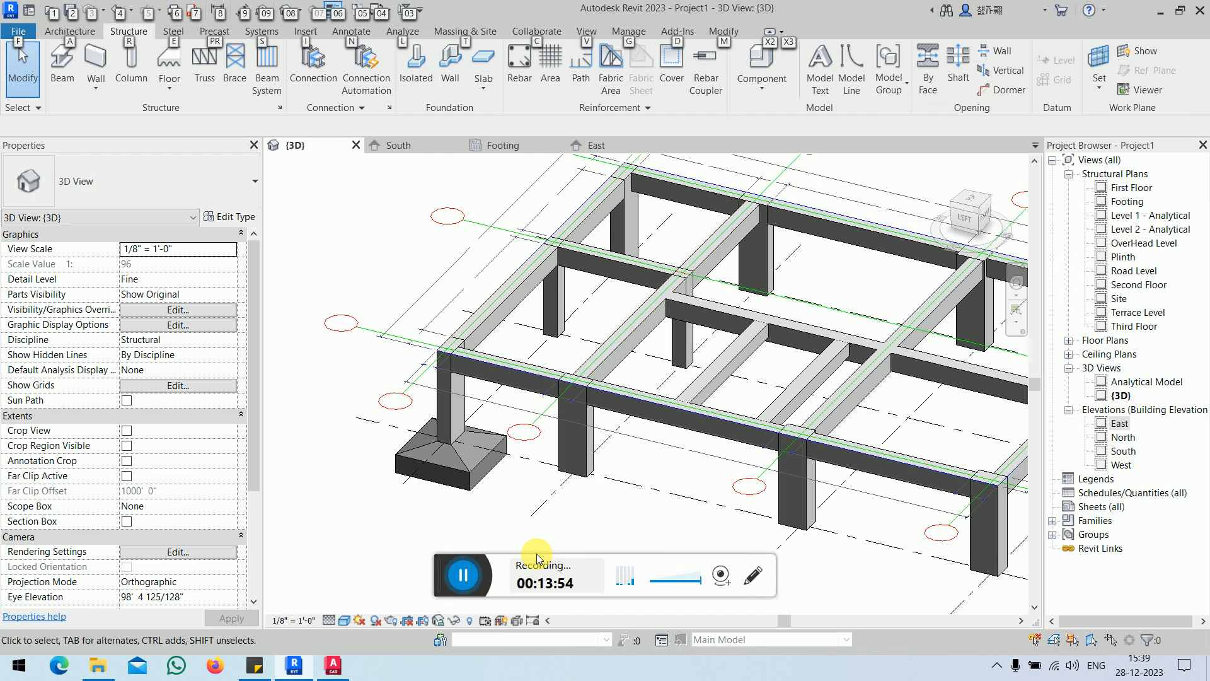